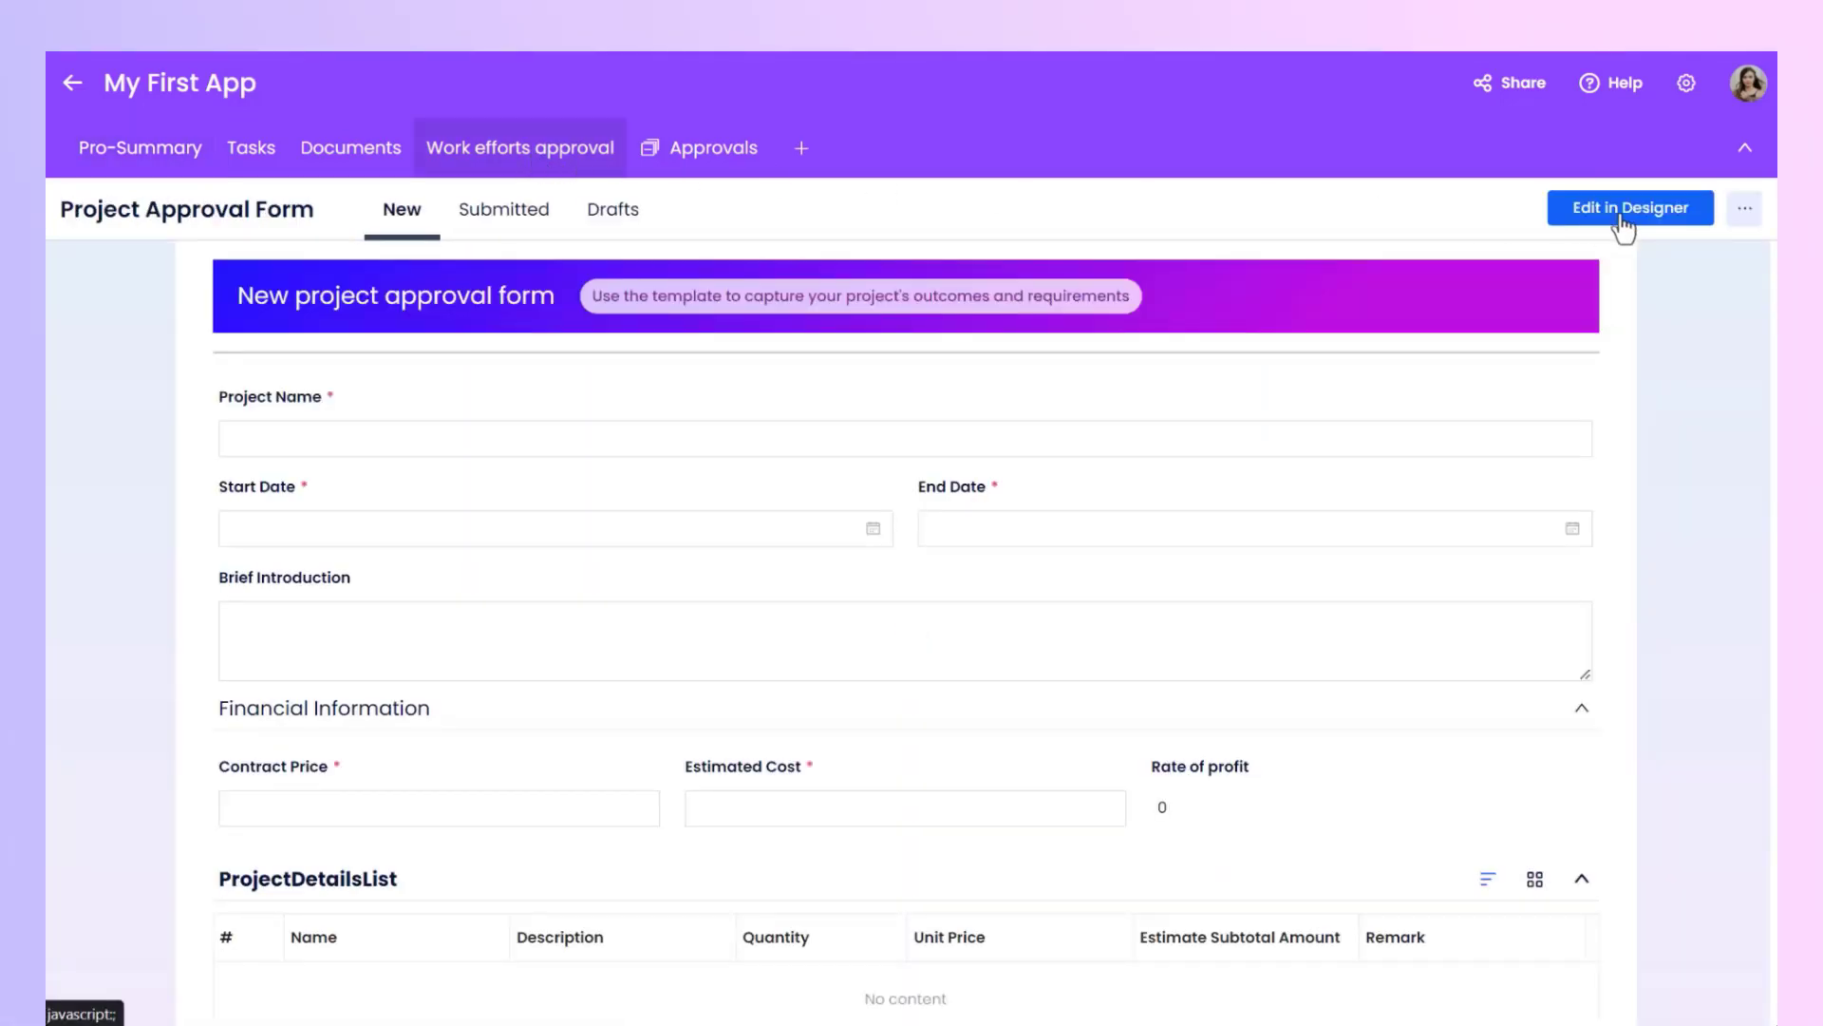
Open the Work efforts approval form in the designer, view its workflow, and return to the form editor.
left_click(1624, 225)
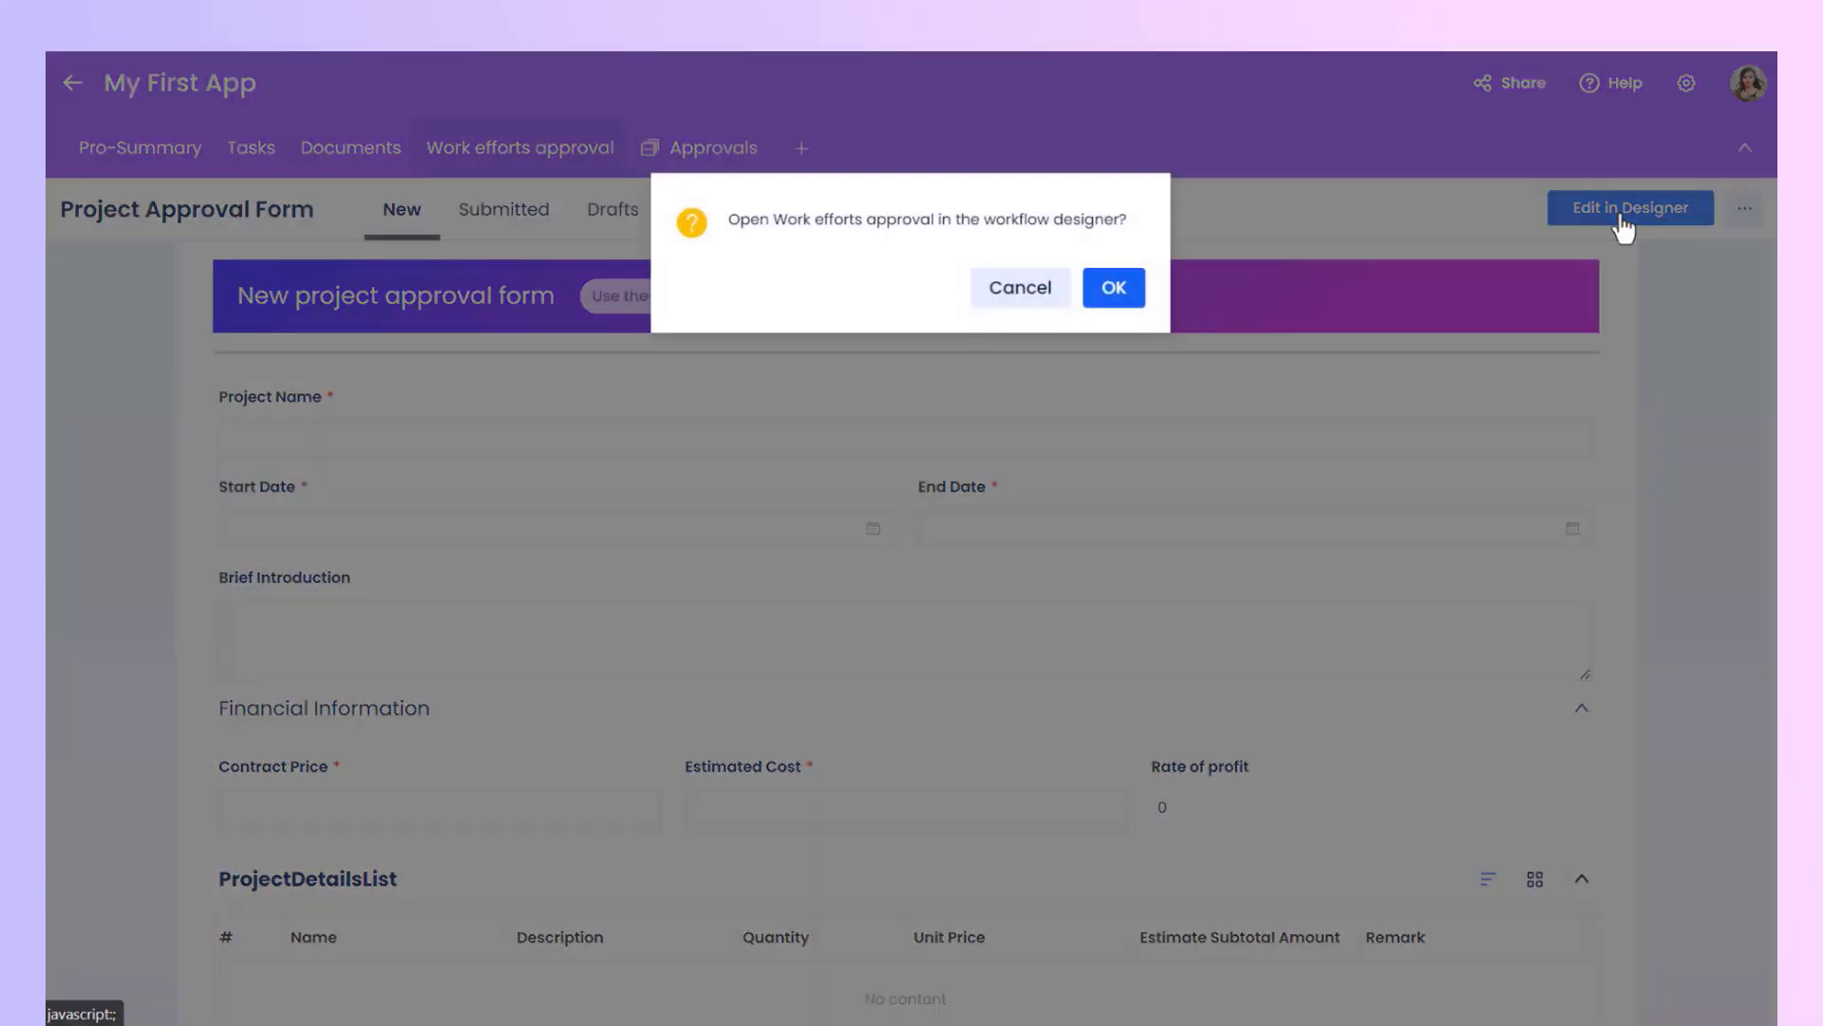
left_click(1114, 288)
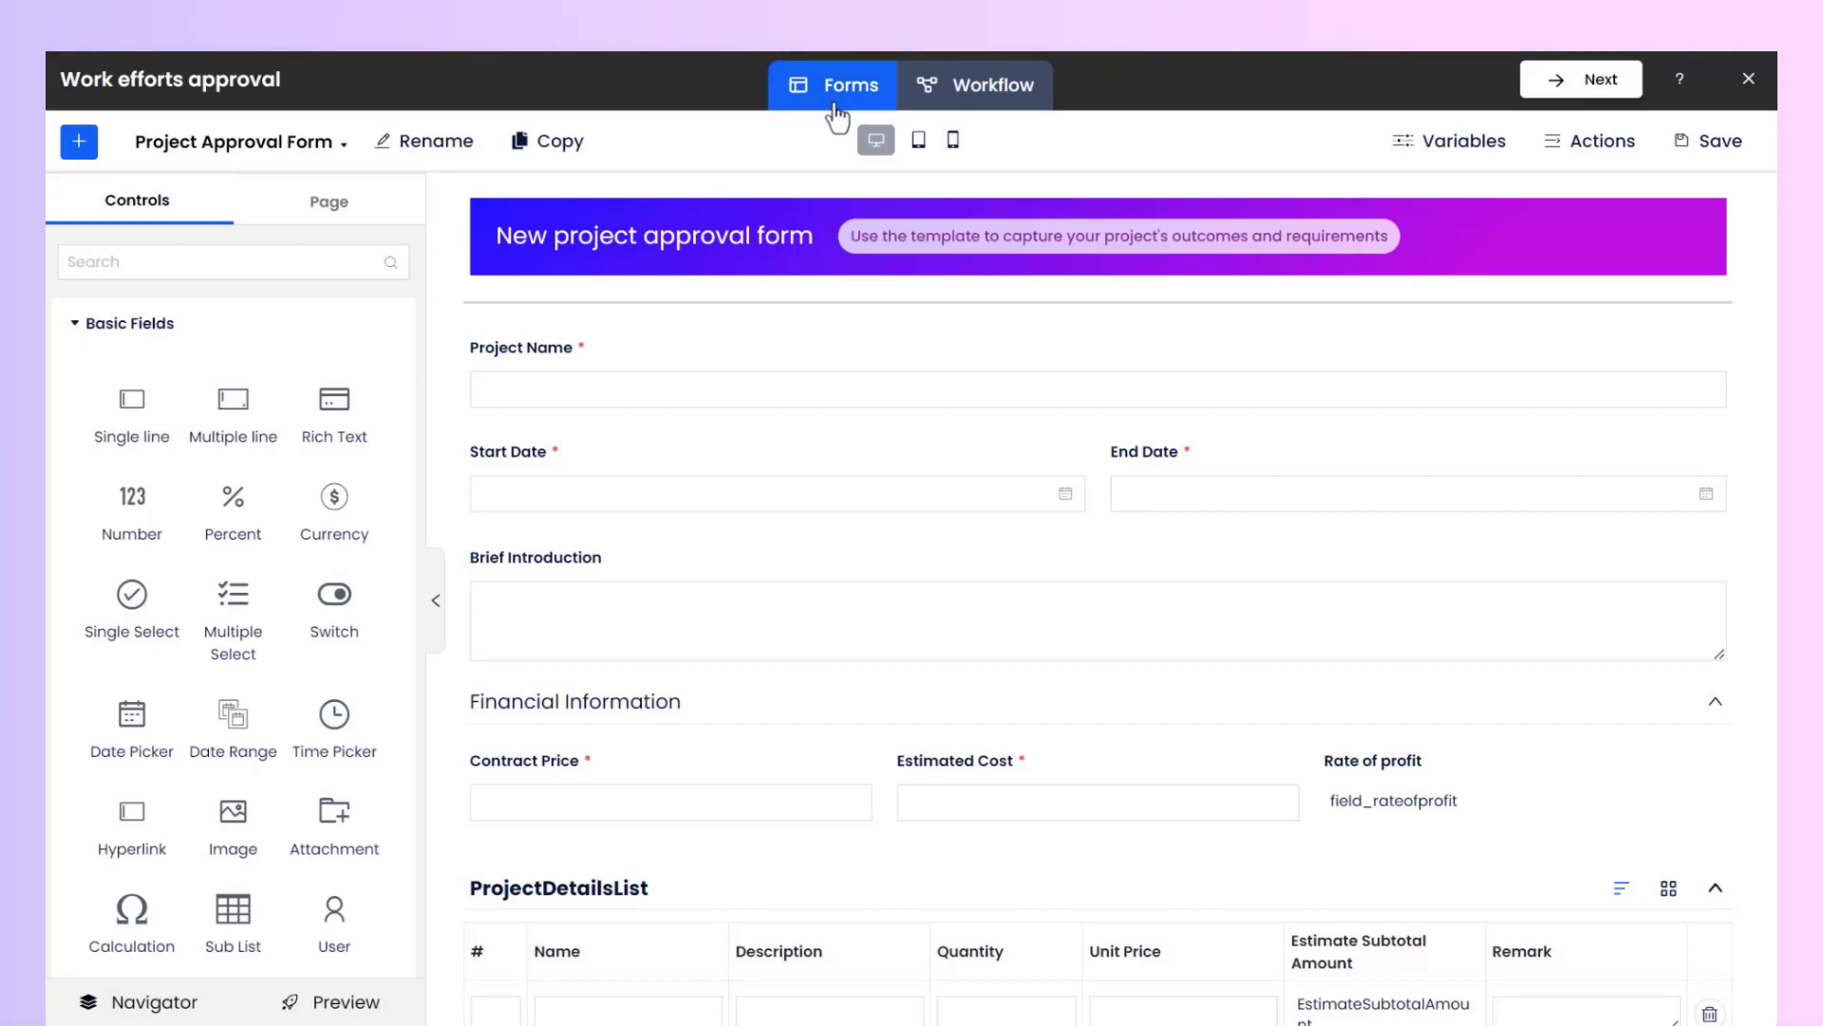
left_click(994, 114)
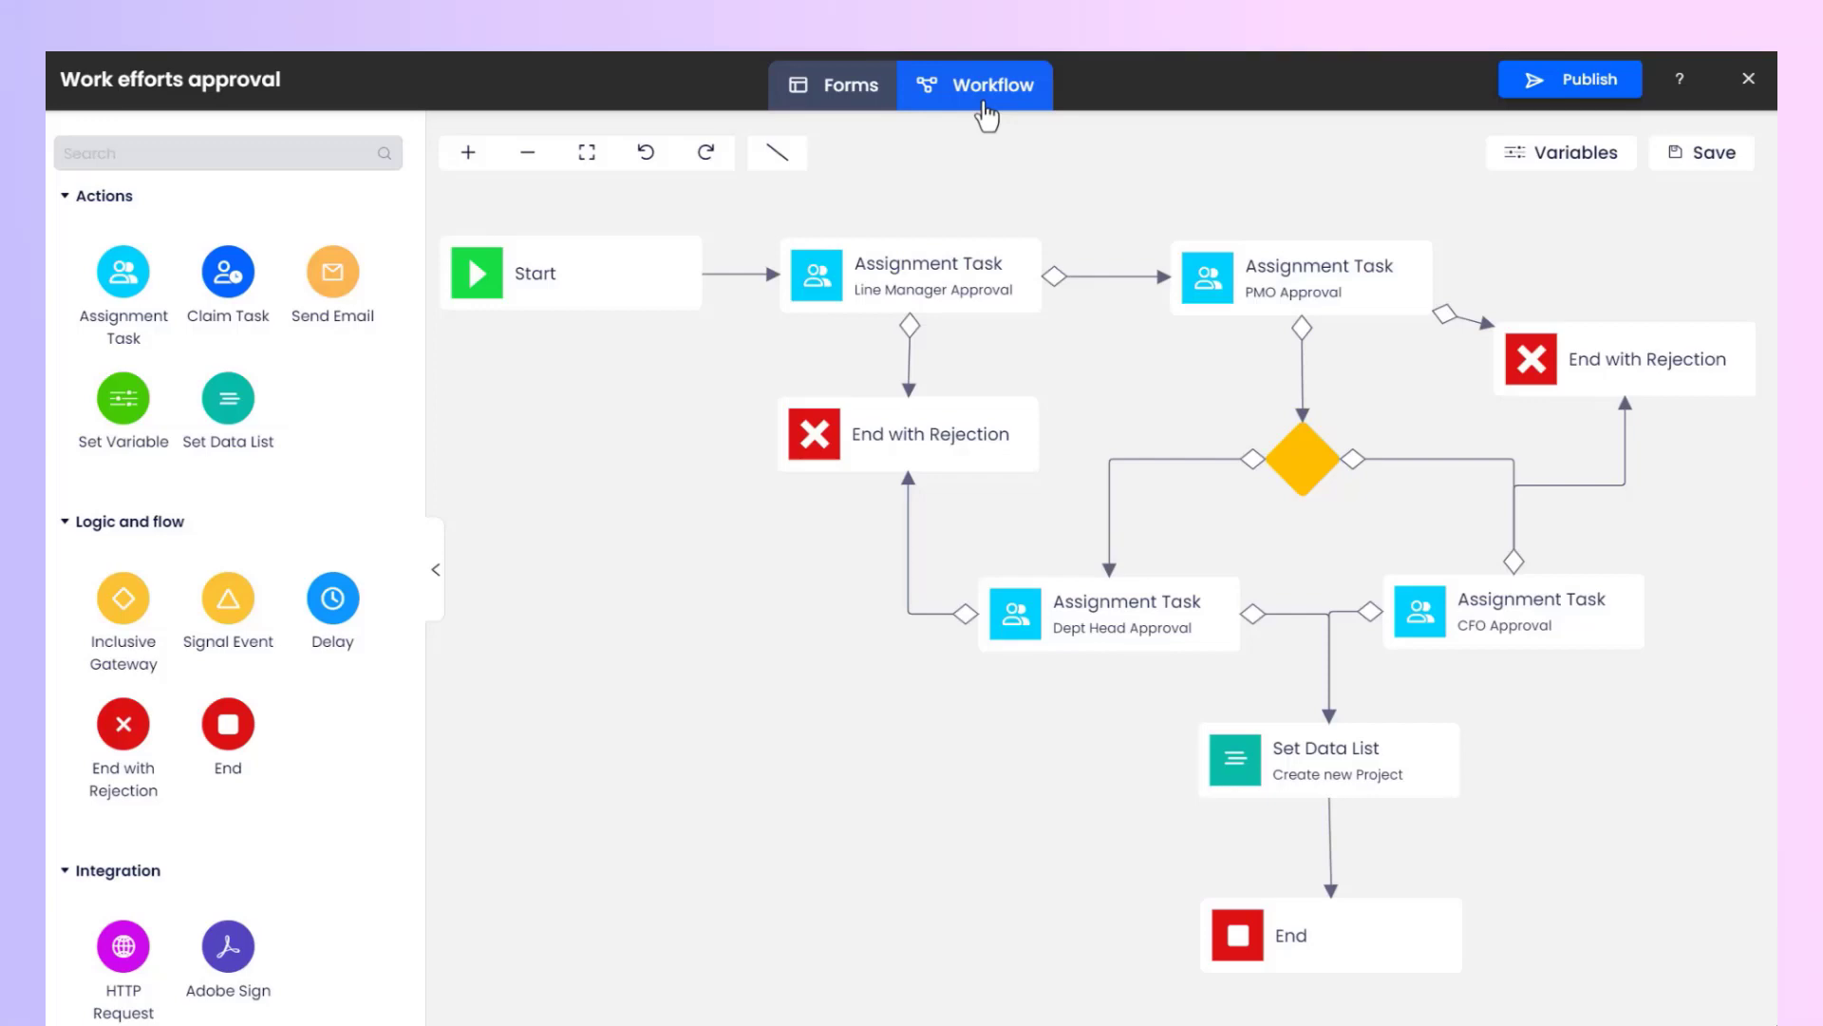
left_click(840, 112)
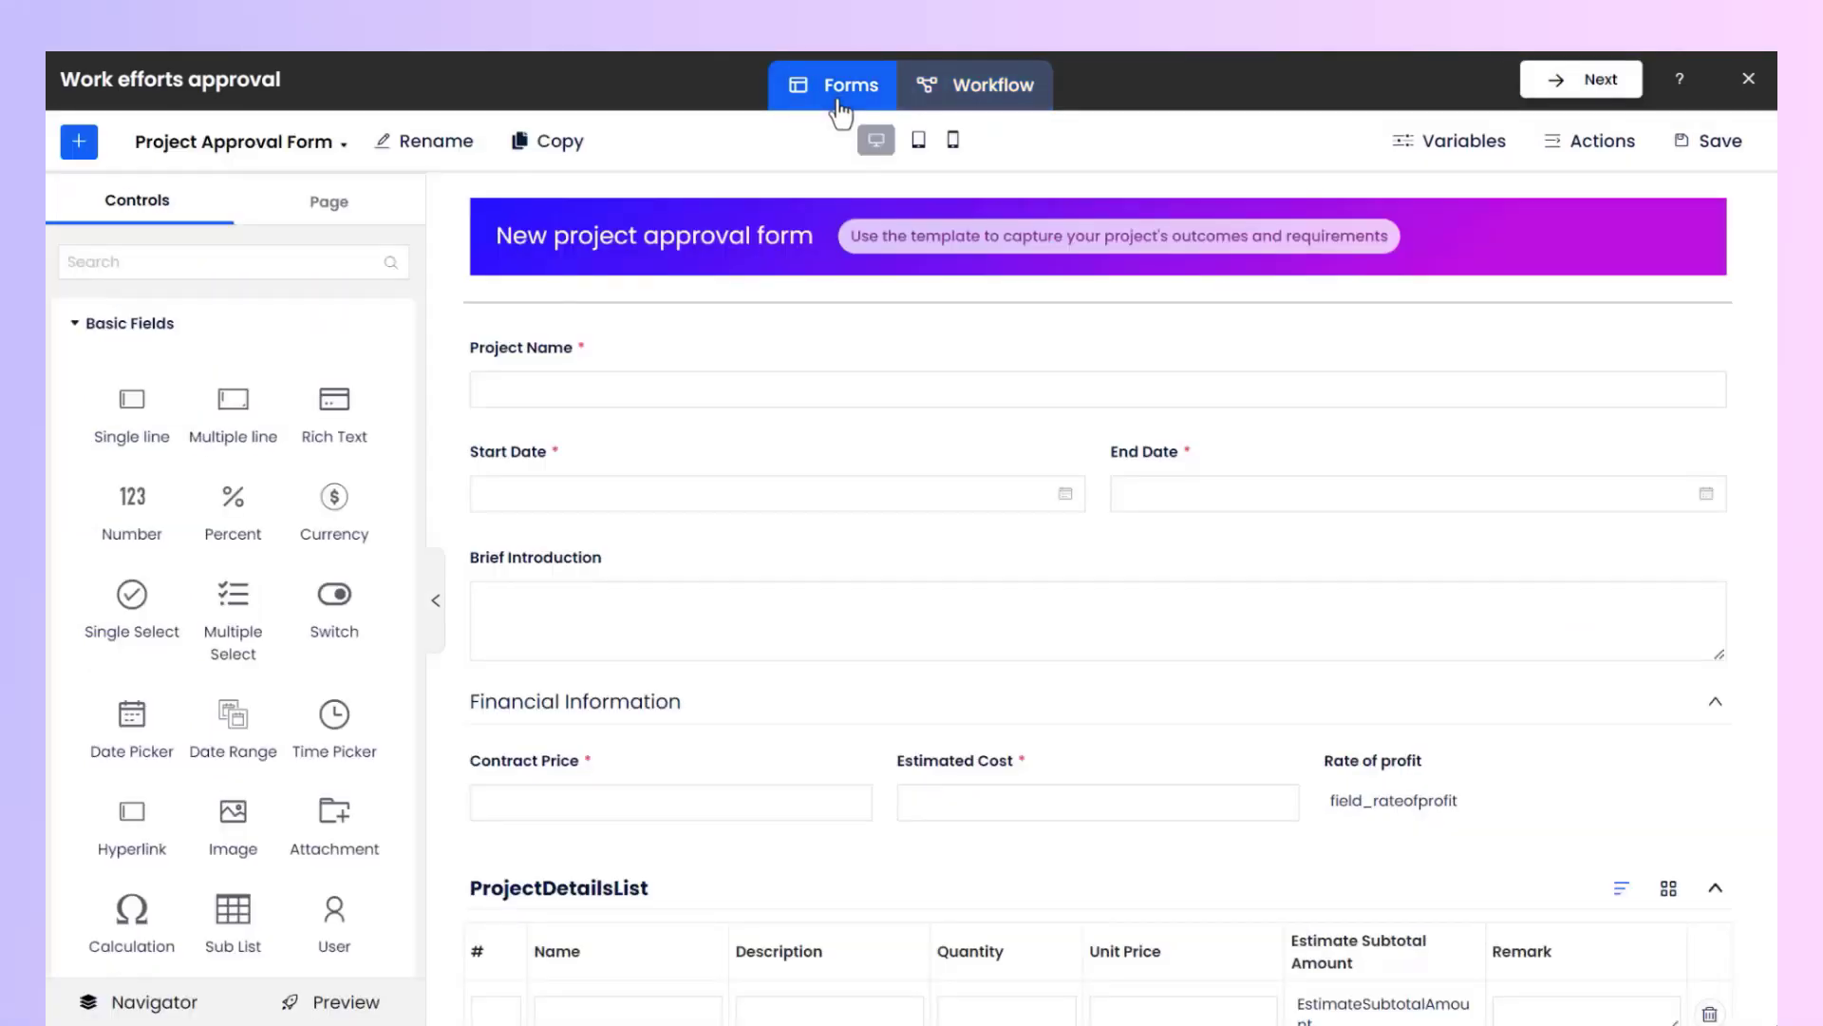
left_click(429, 142)
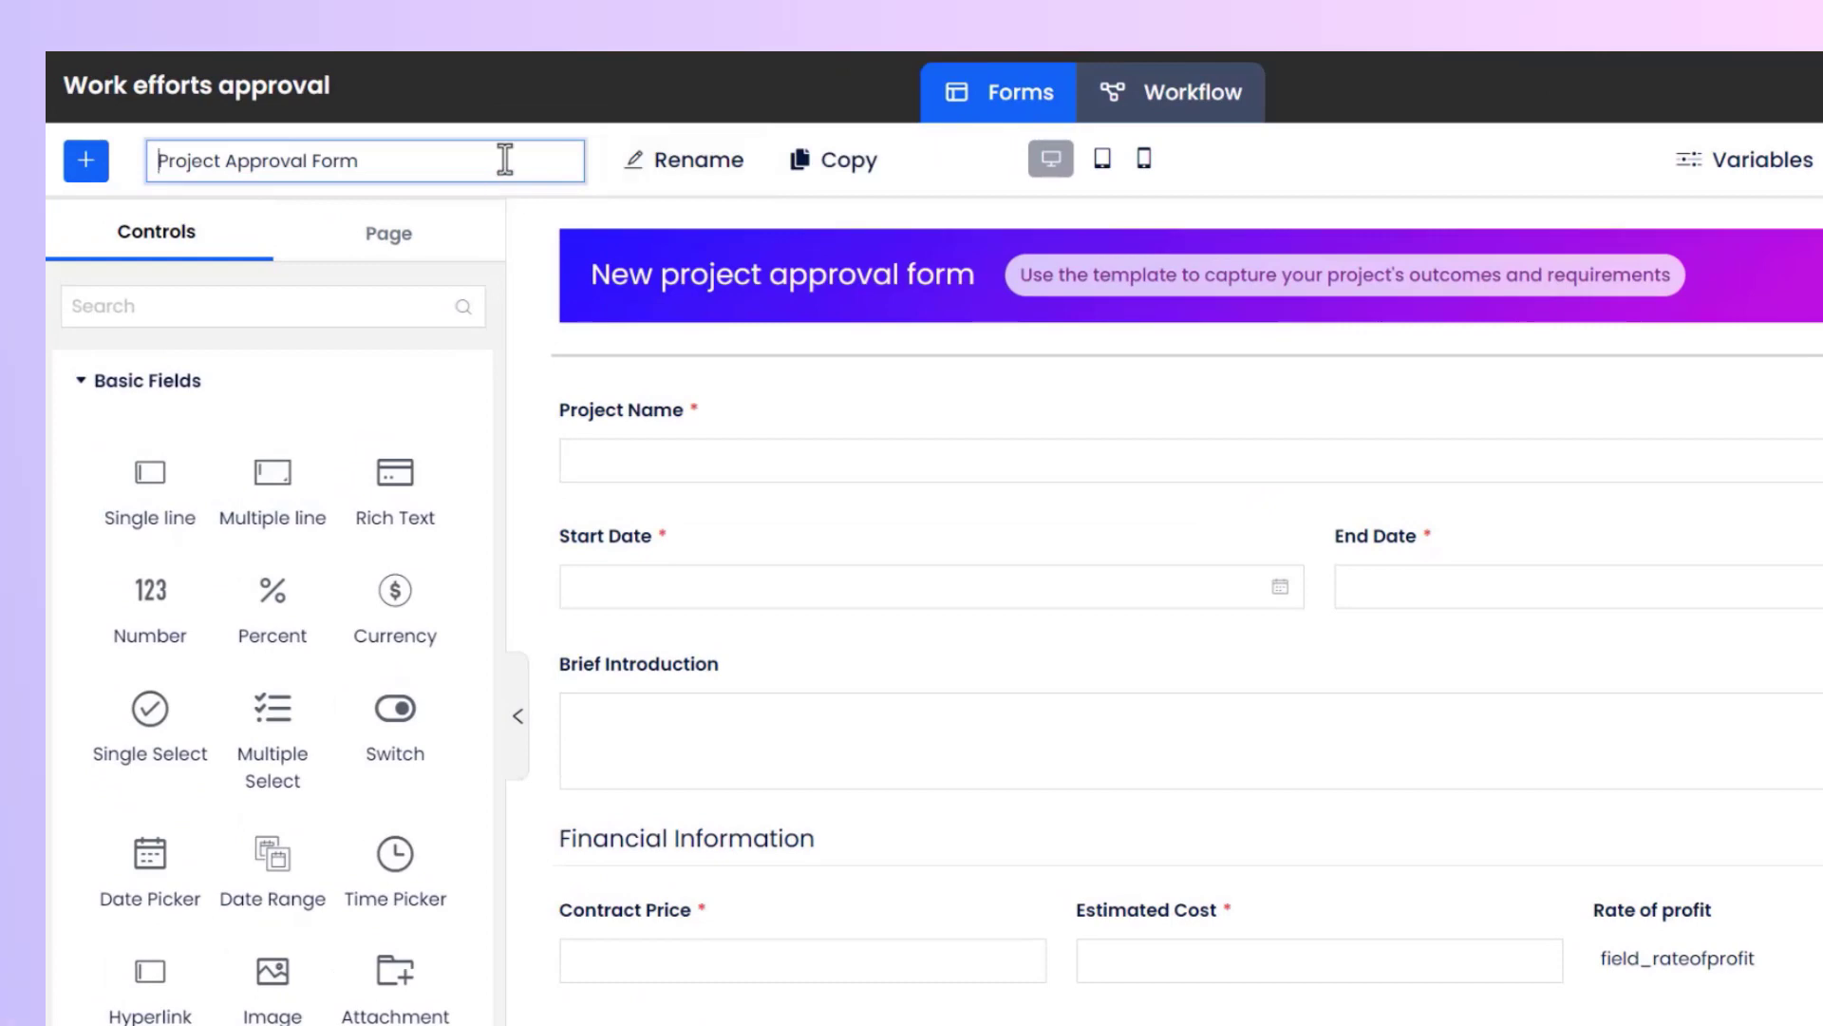
left_click(680, 222)
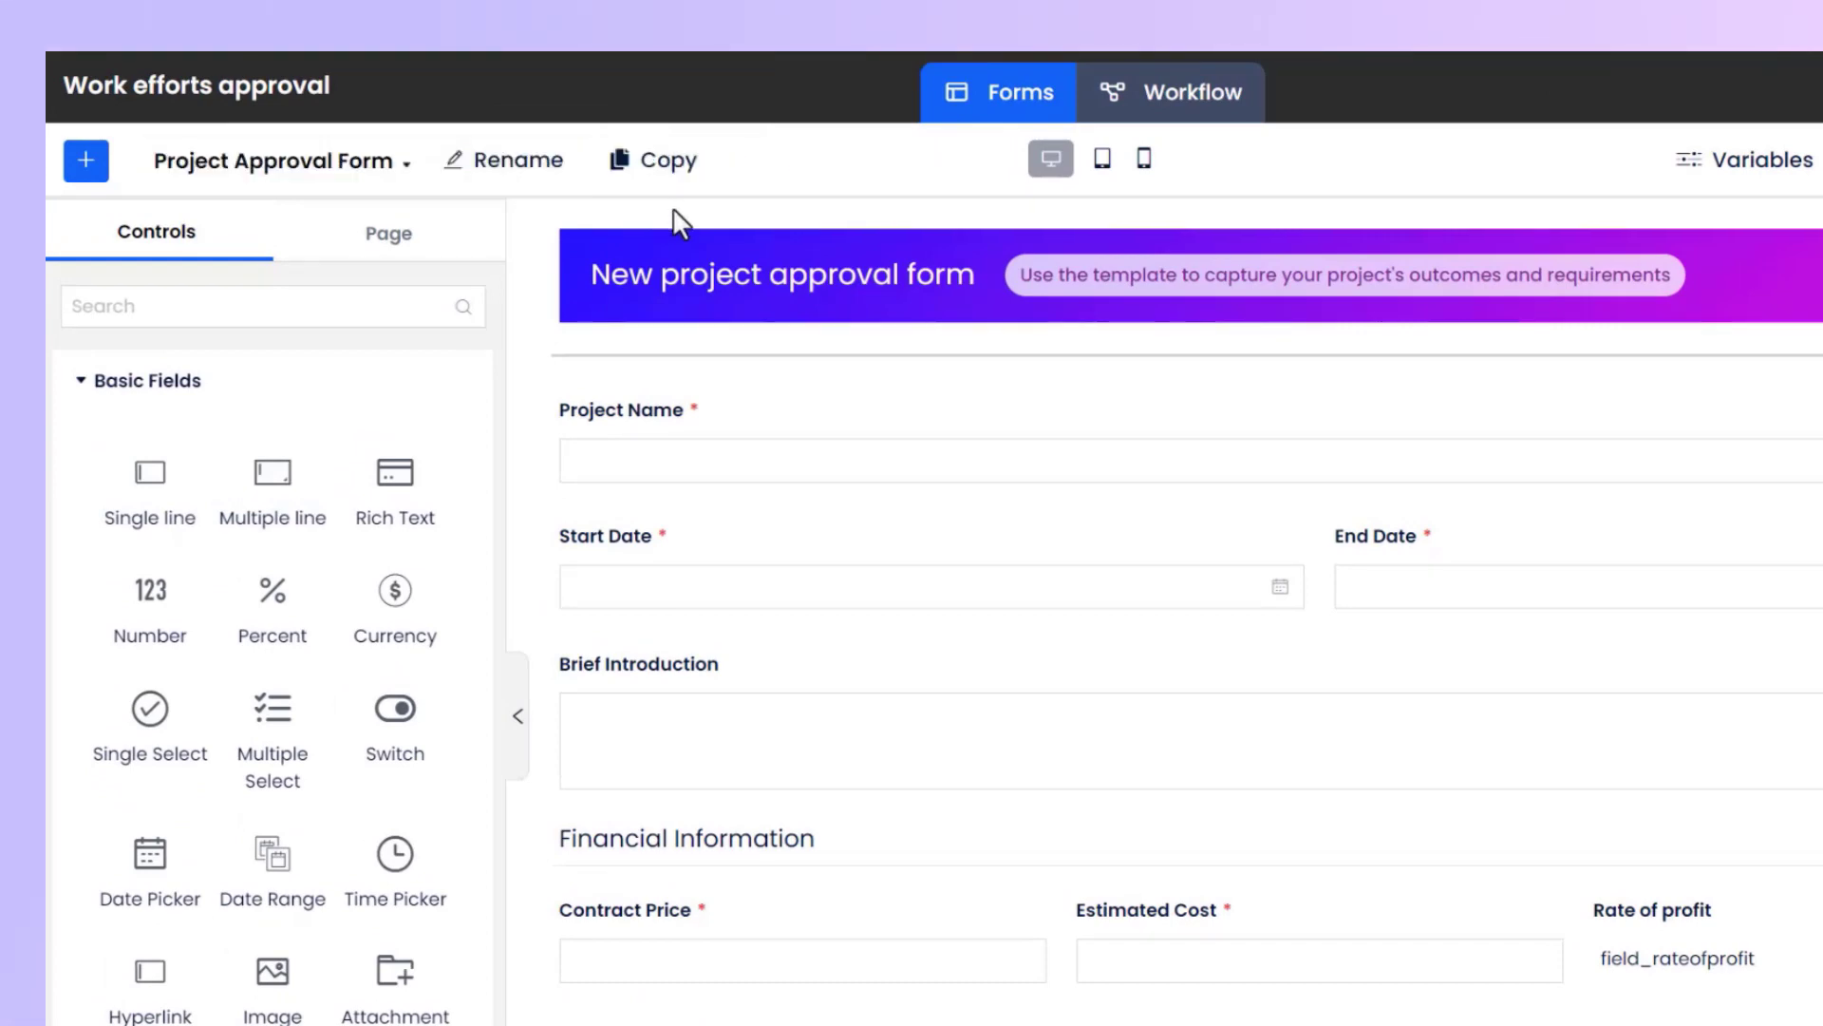
left_click(650, 174)
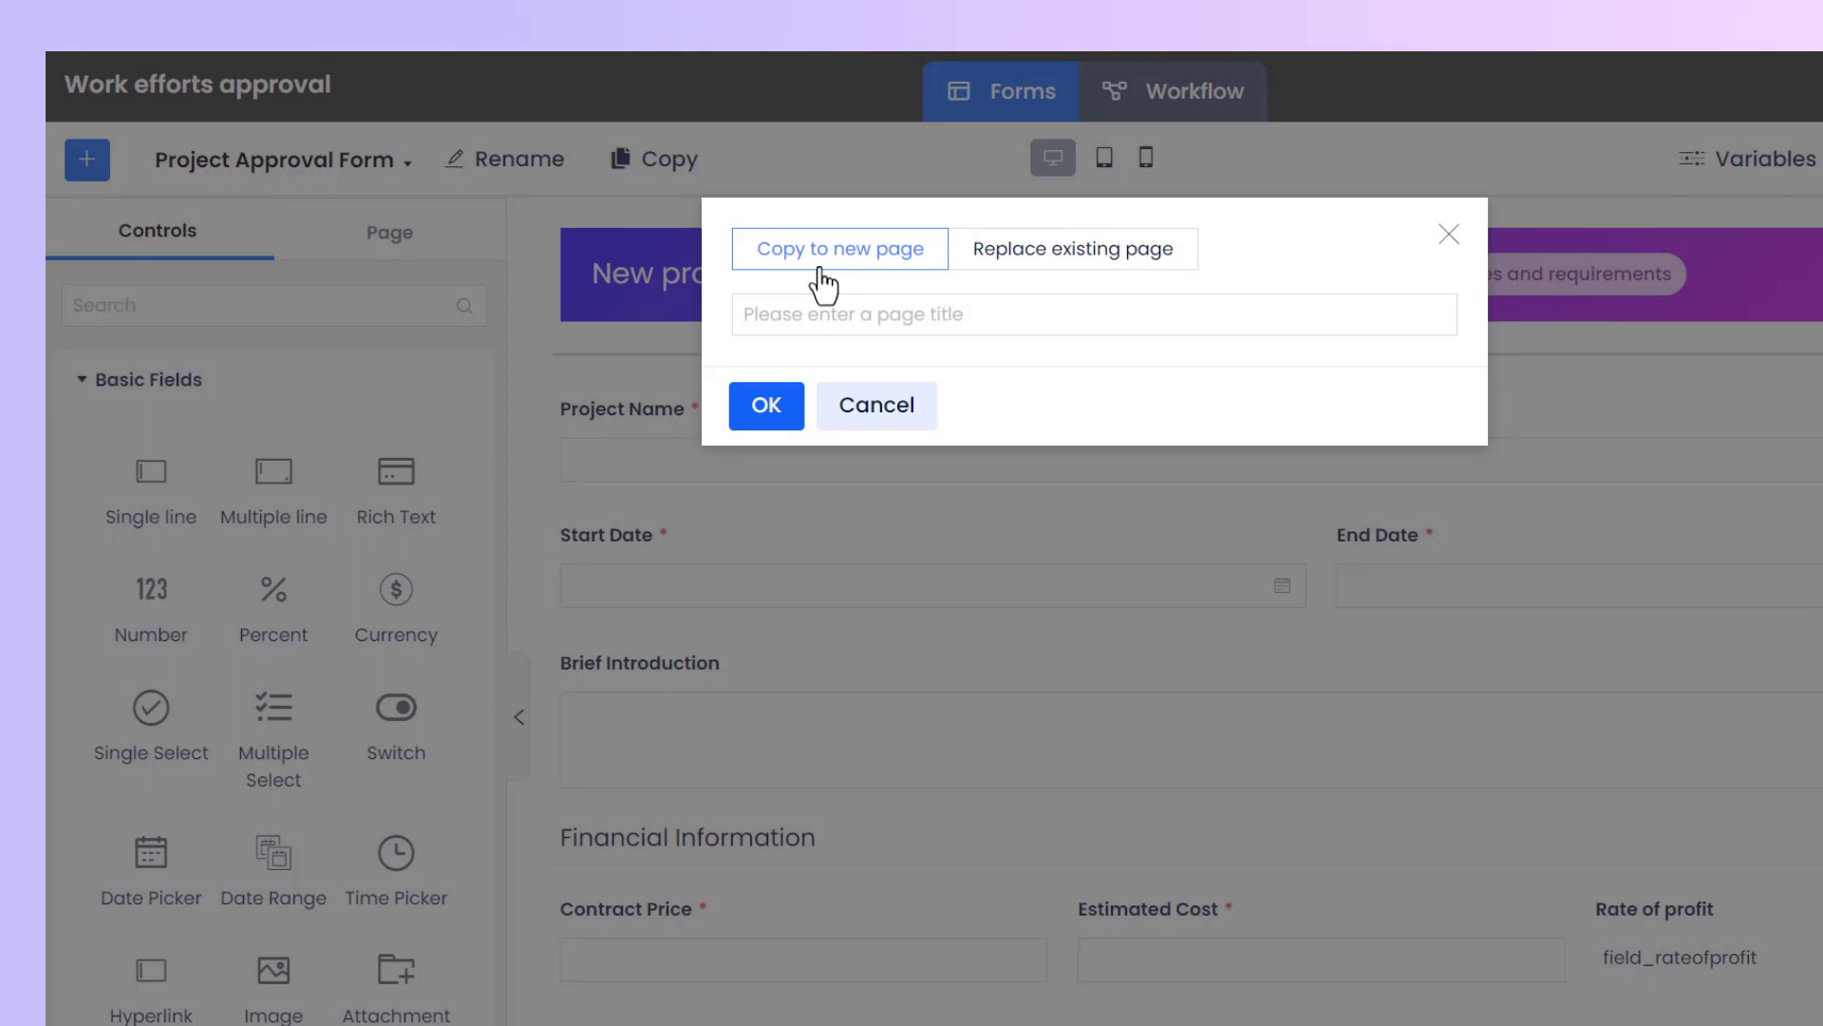
left_click(1077, 275)
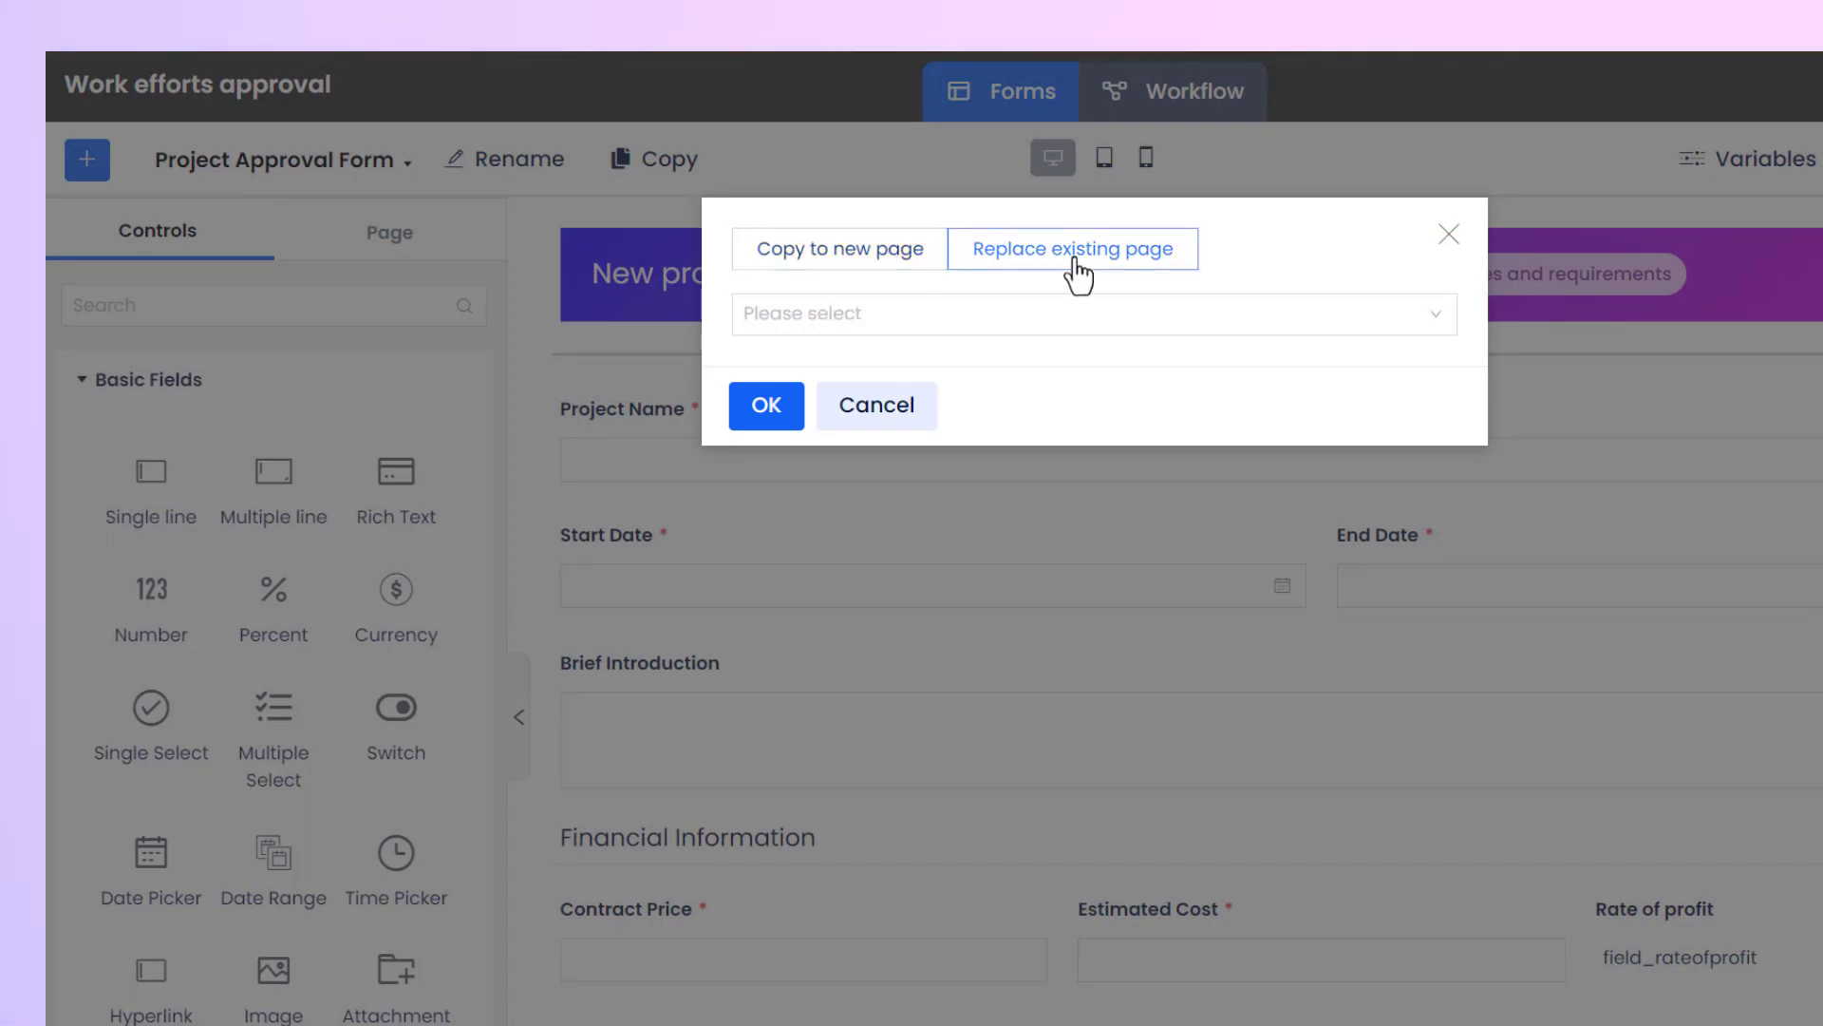
left_click(1102, 317)
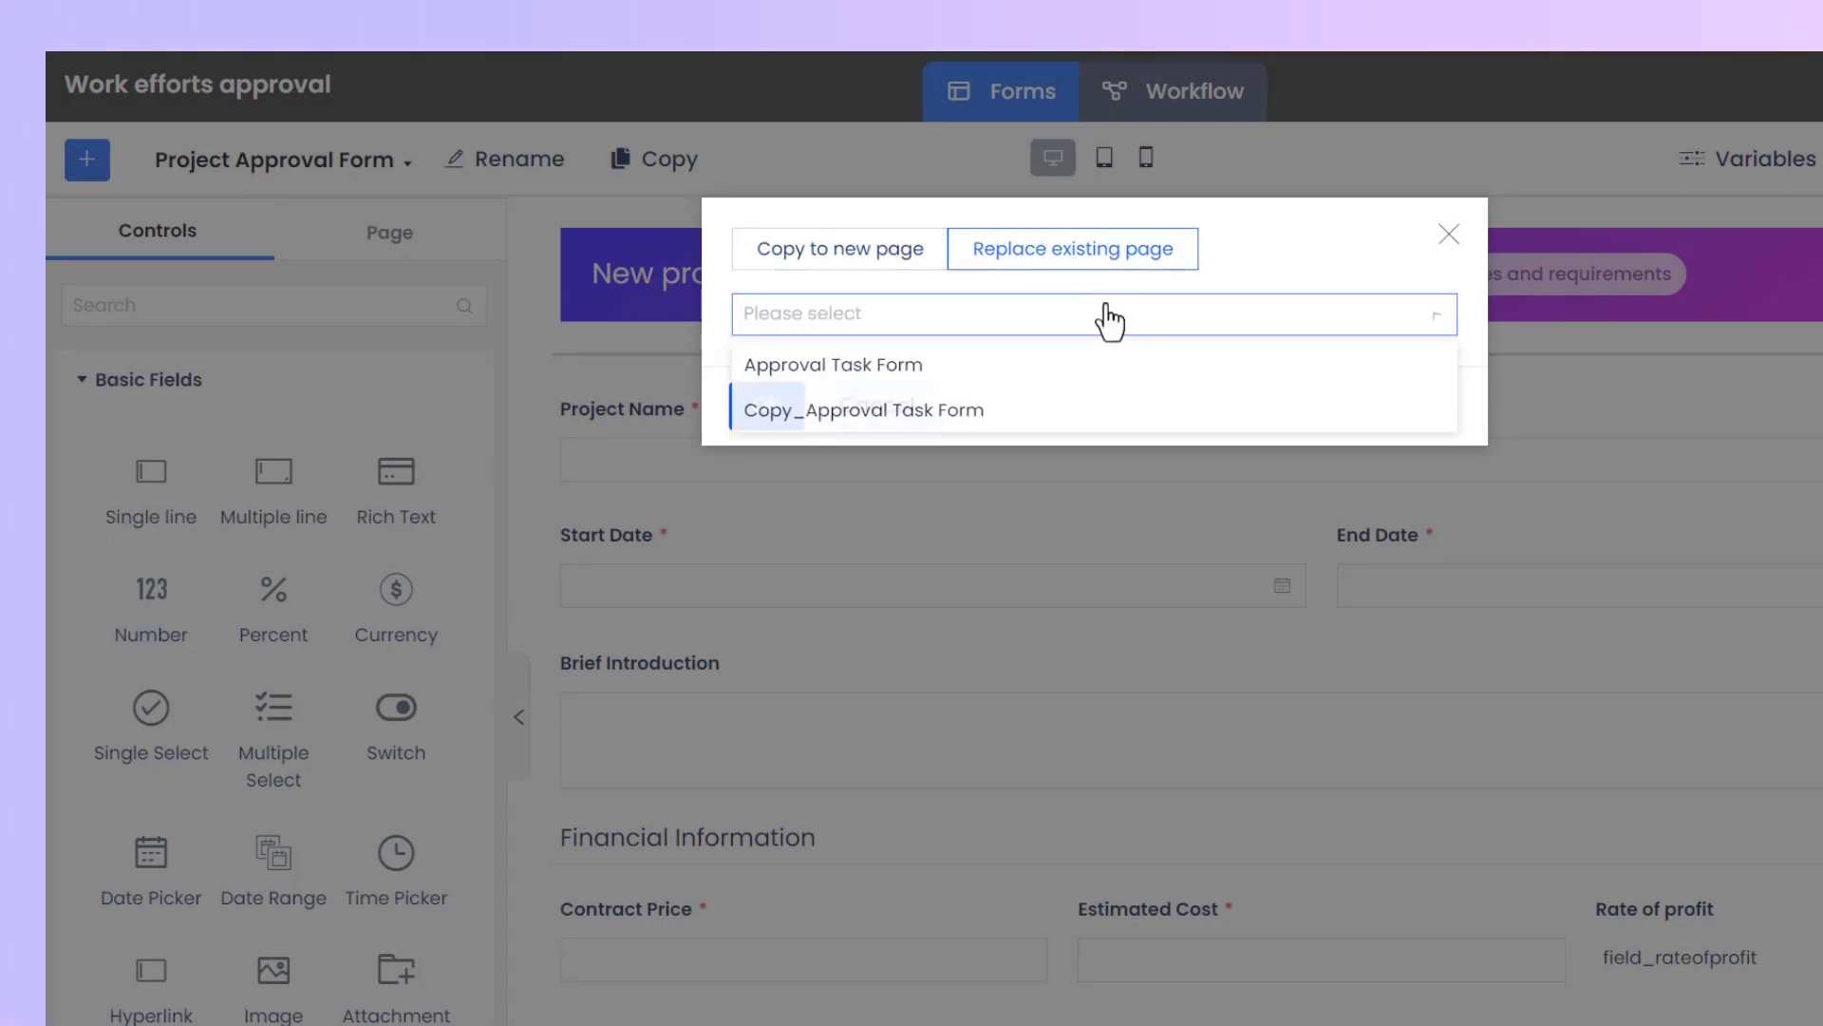
left_click(1108, 319)
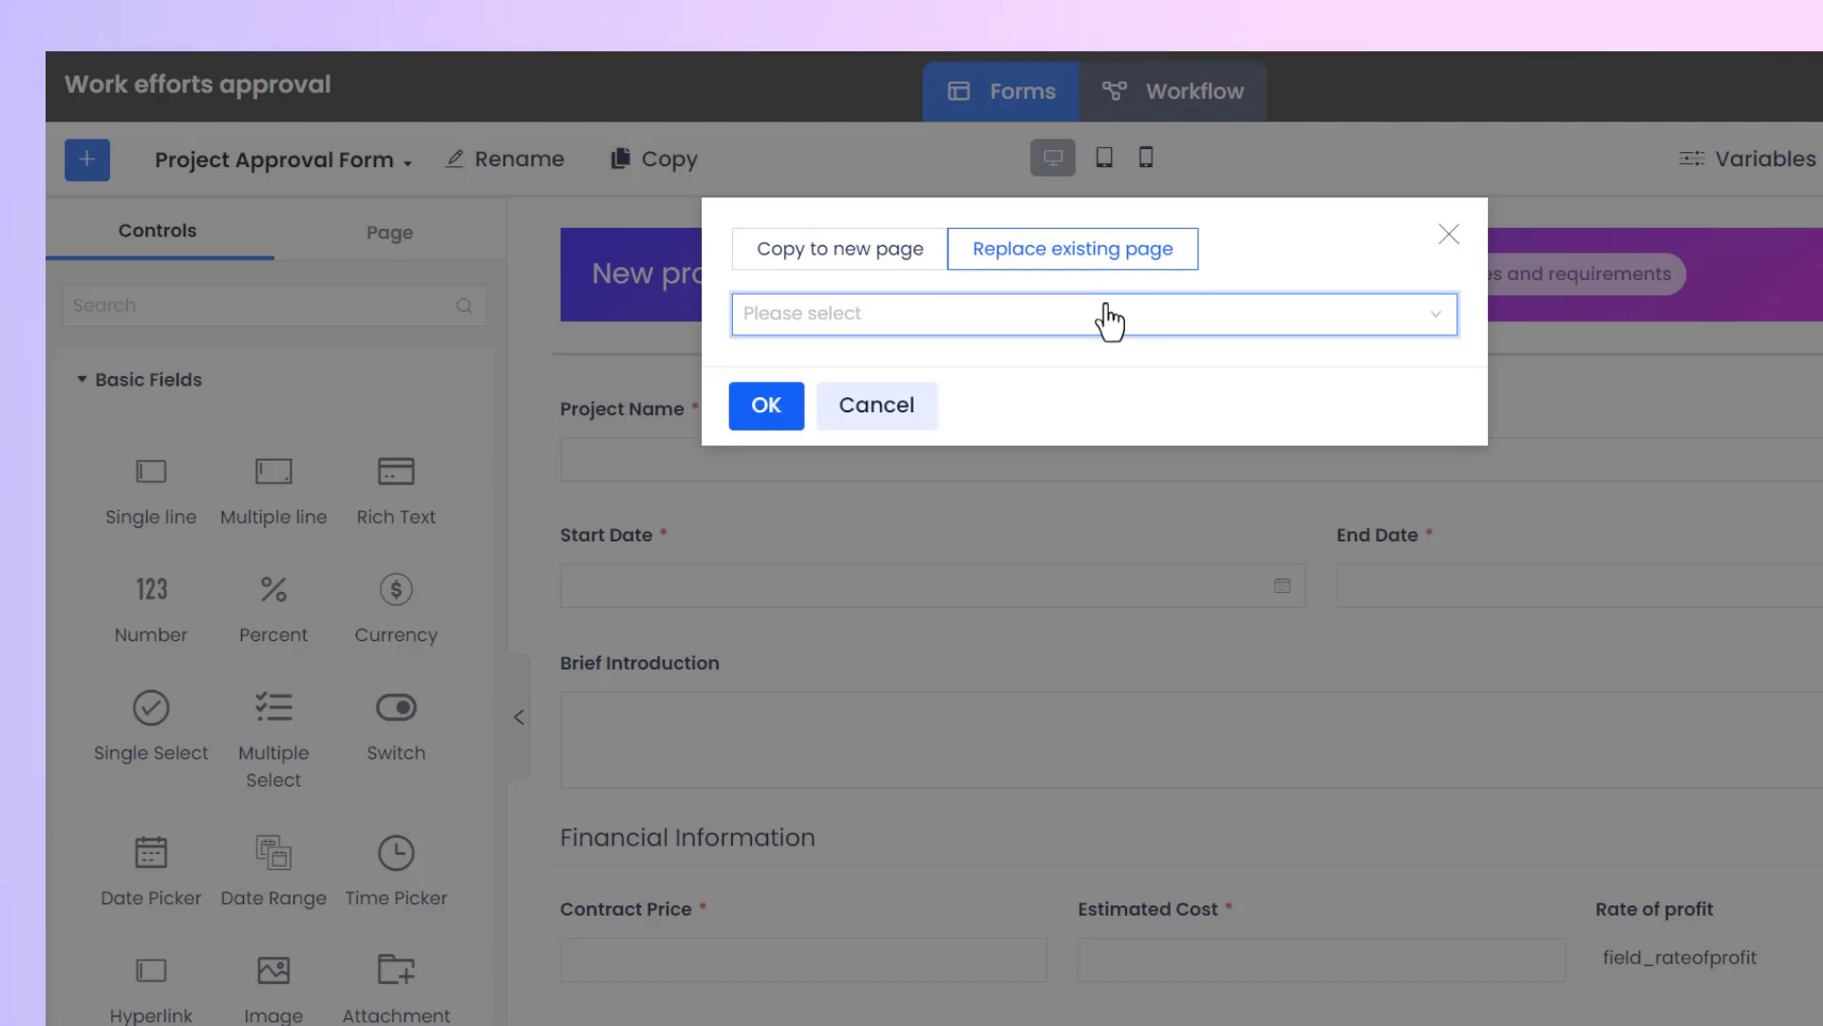
left_click(1441, 242)
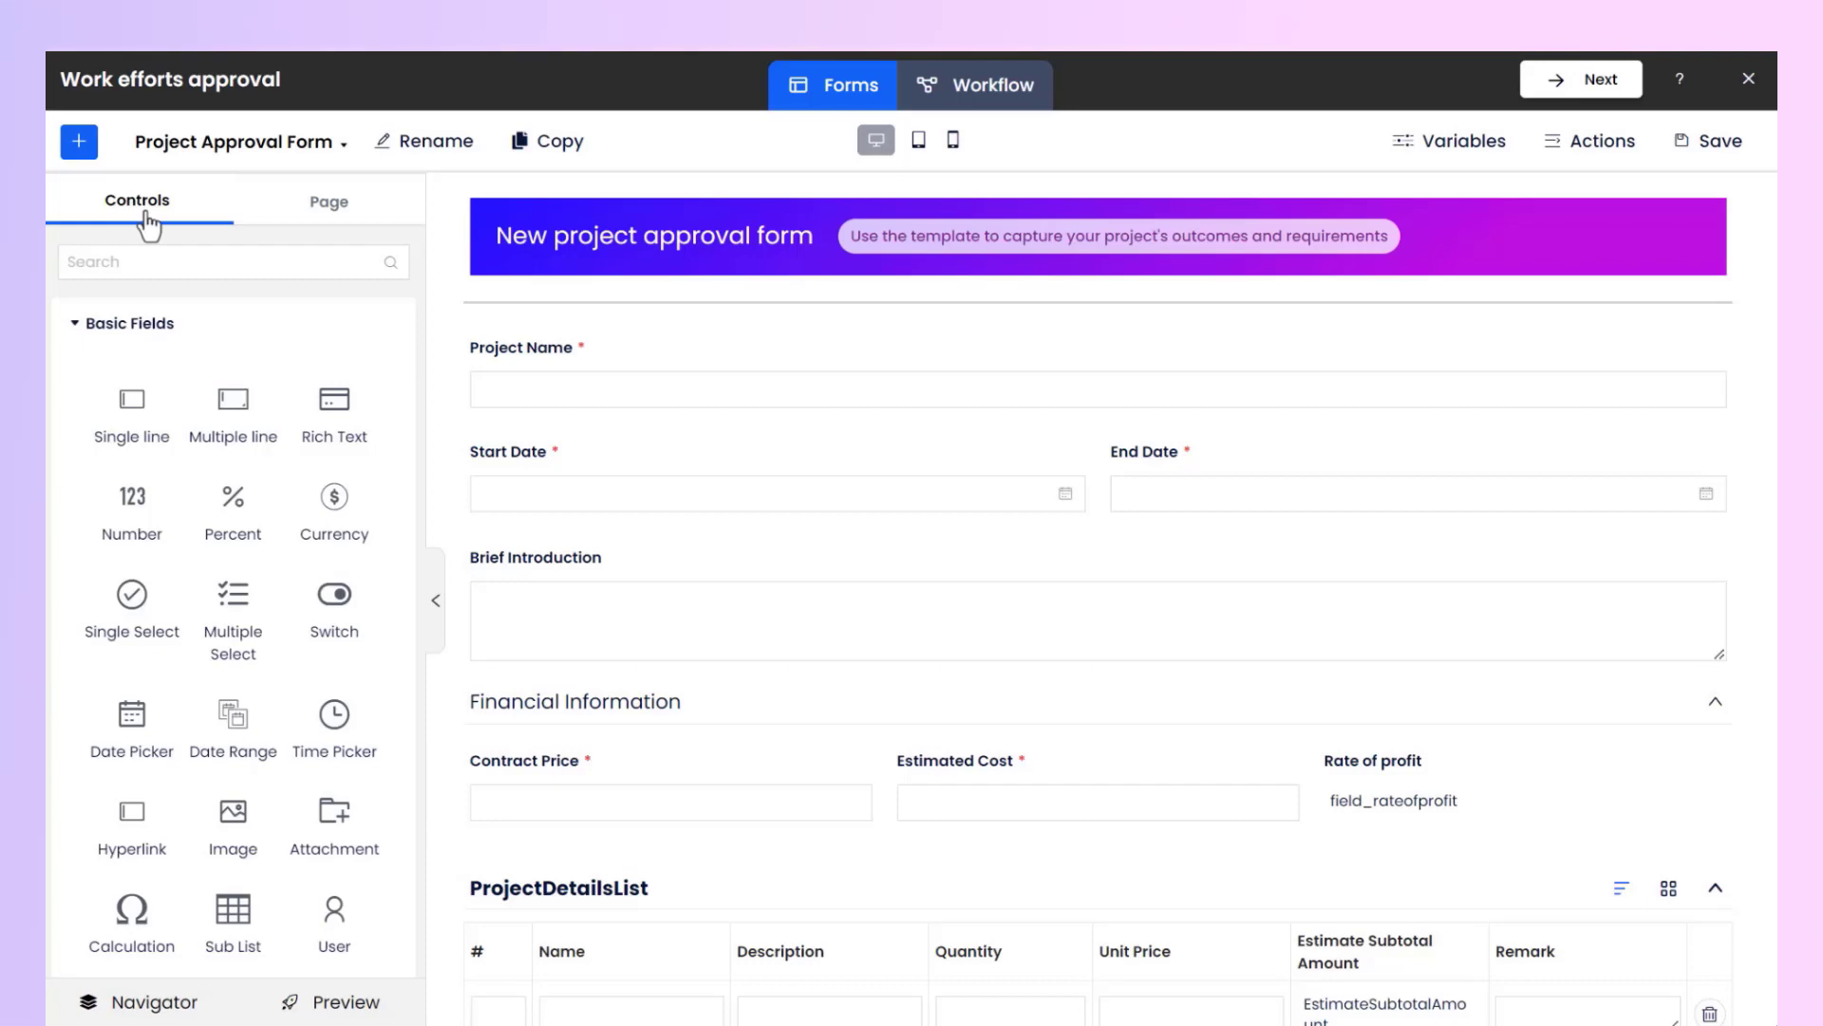
Browse the control categories available for the form.
left_click(199, 332)
left_click(239, 389)
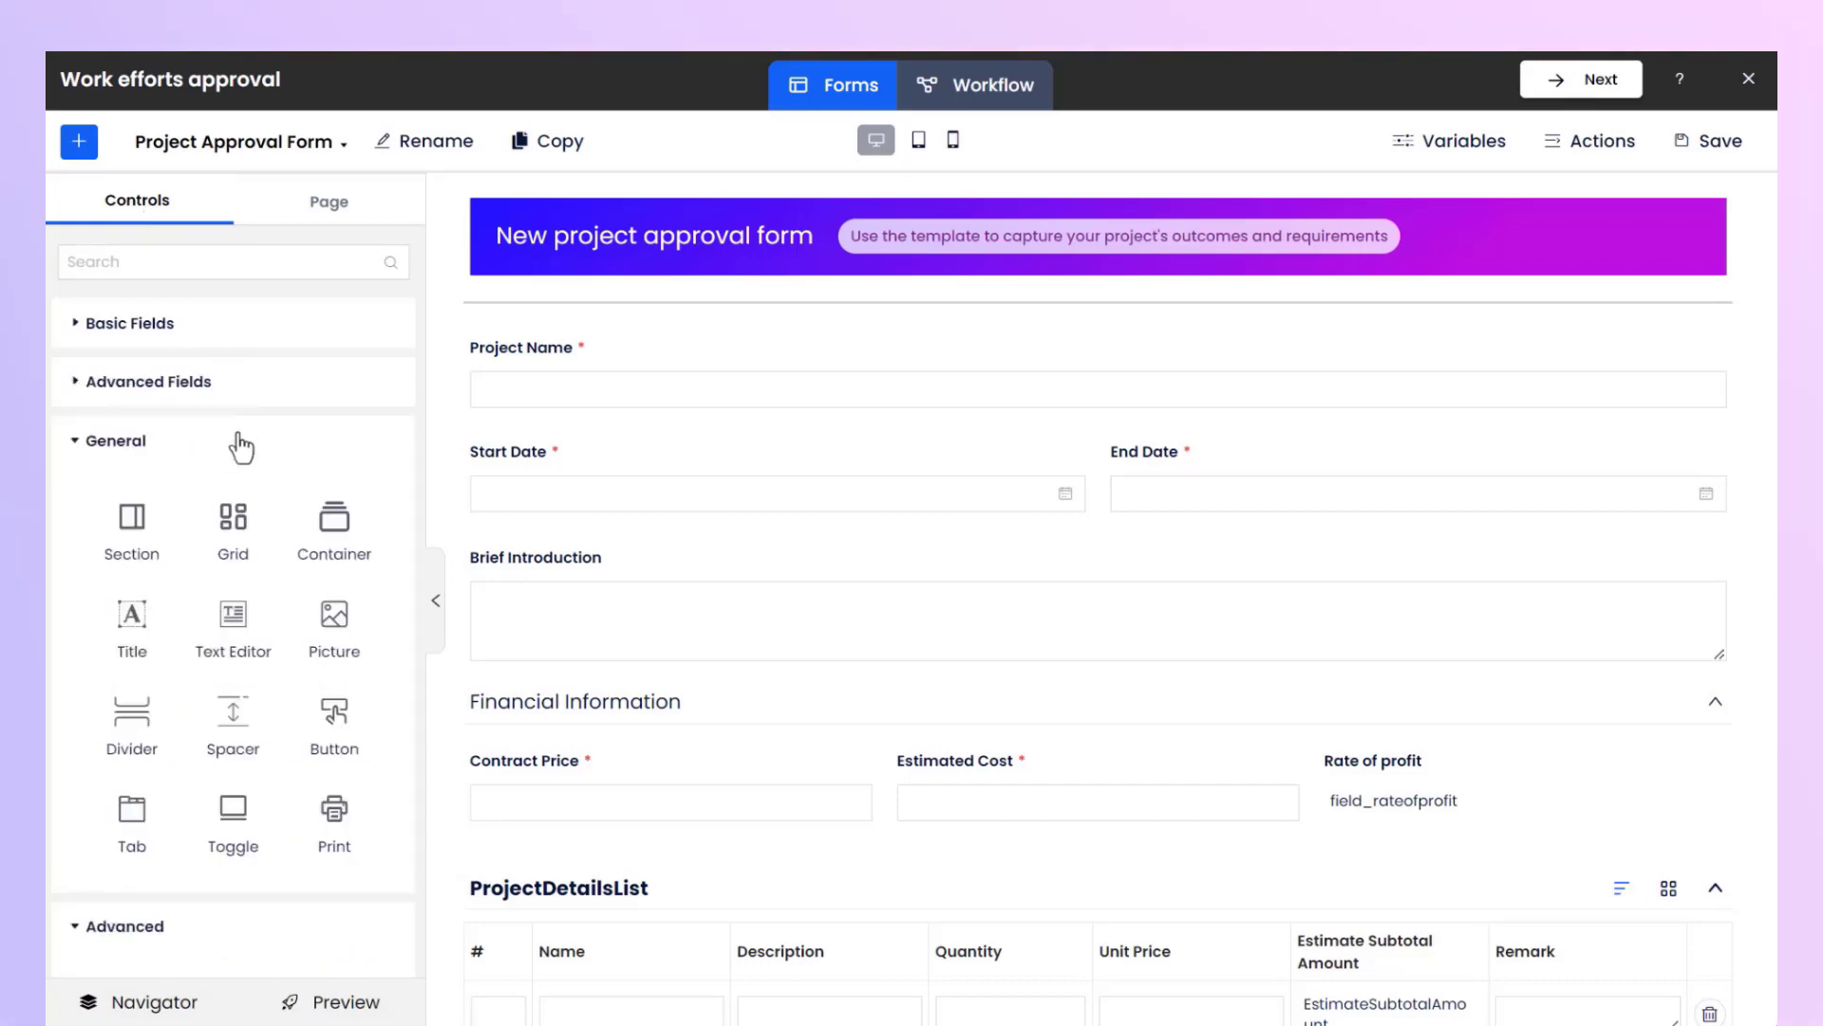
left_click(241, 443)
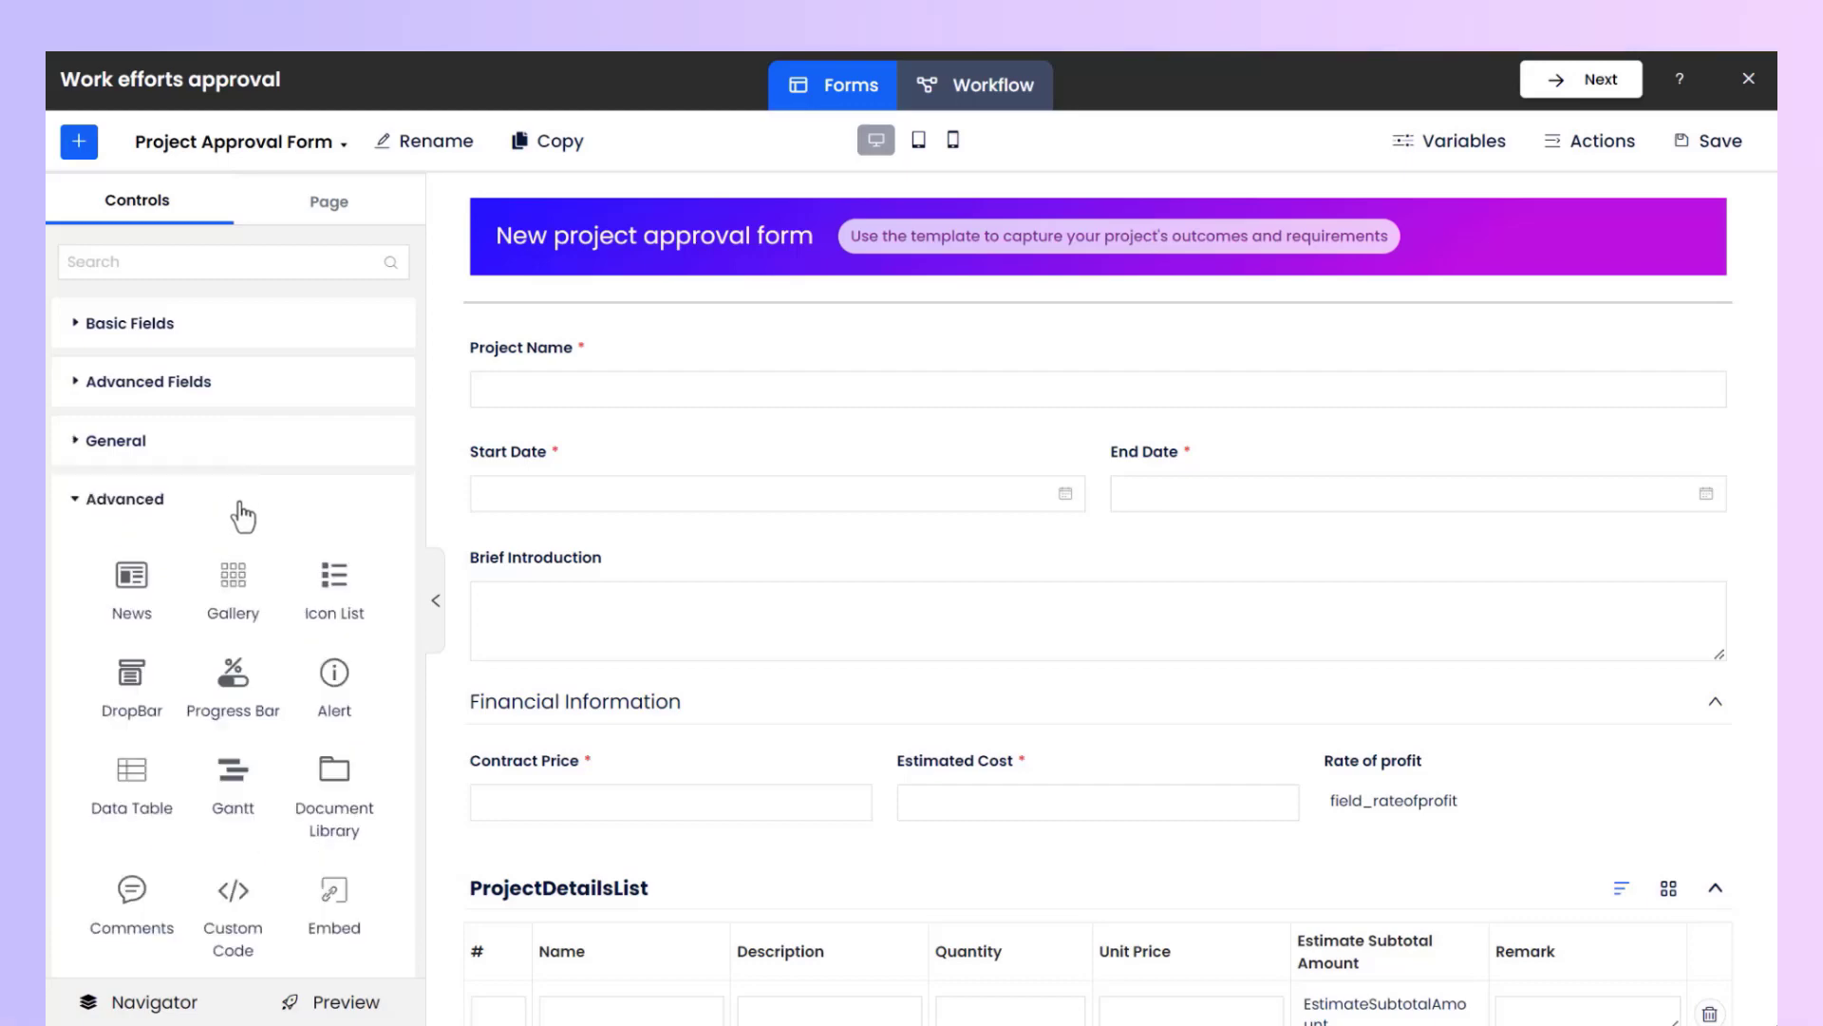
left_click(242, 513)
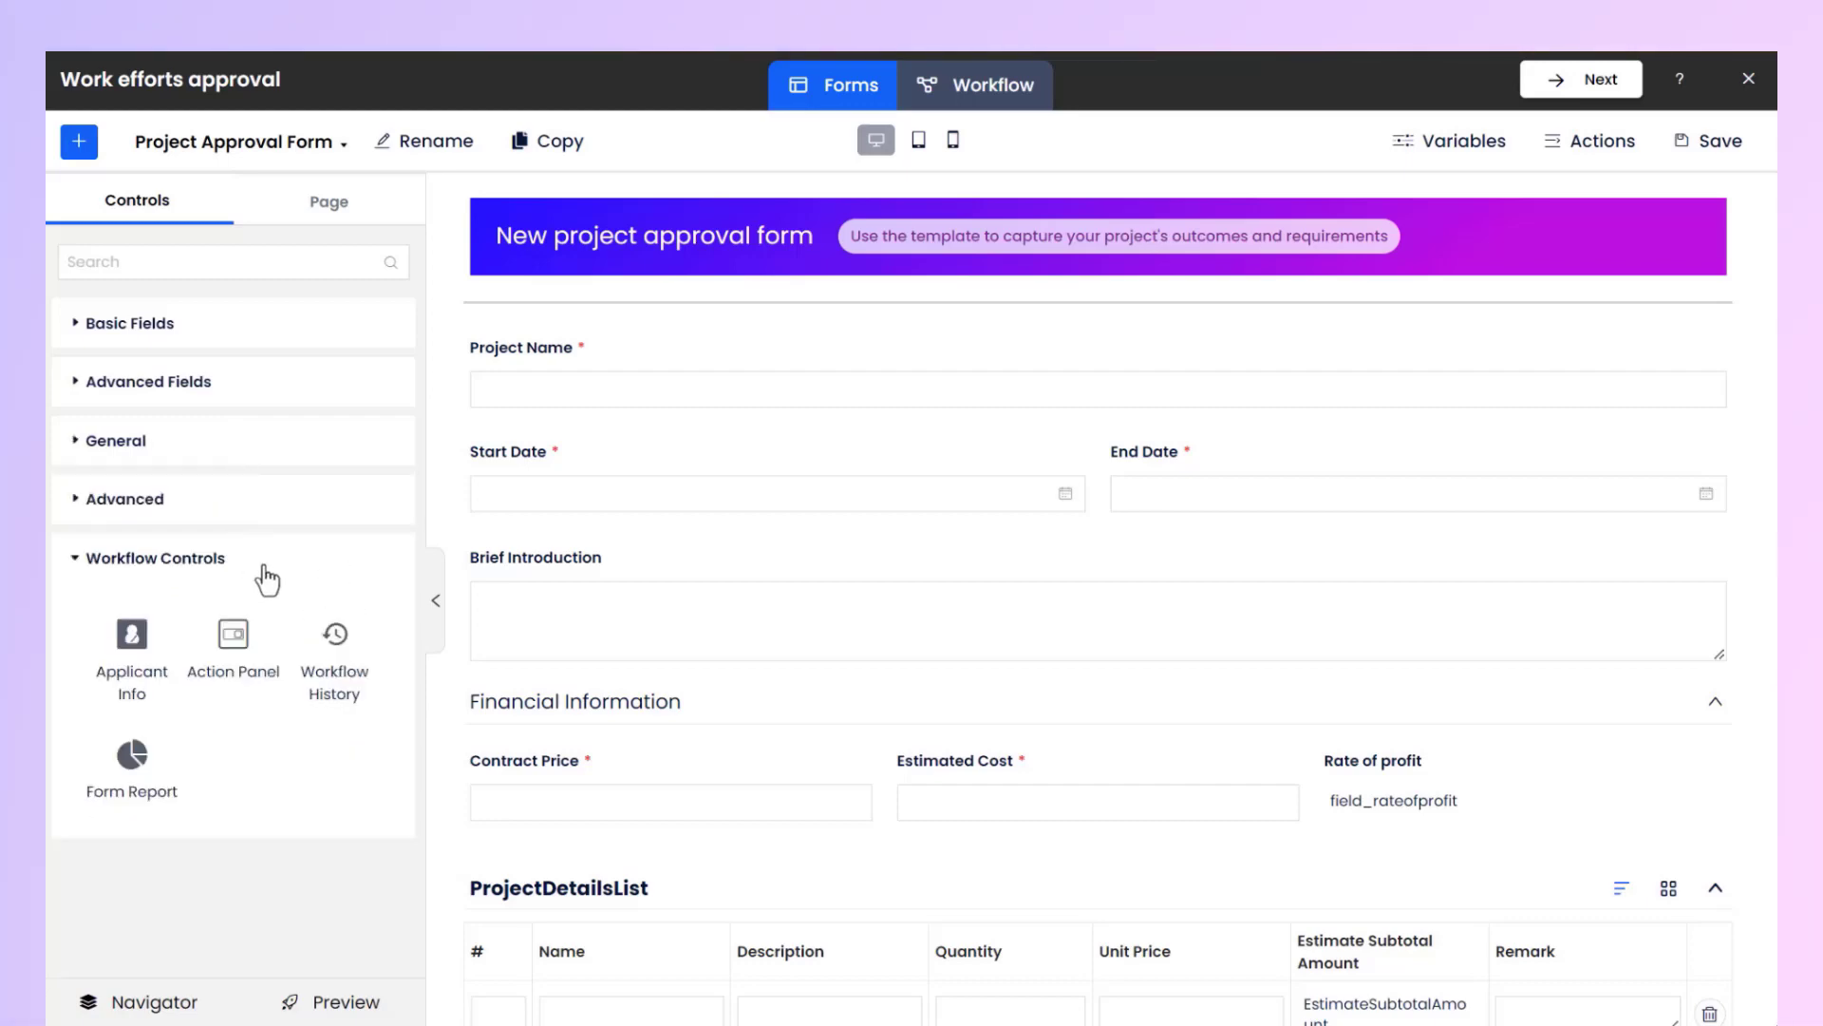
left_click(266, 576)
left_click(240, 334)
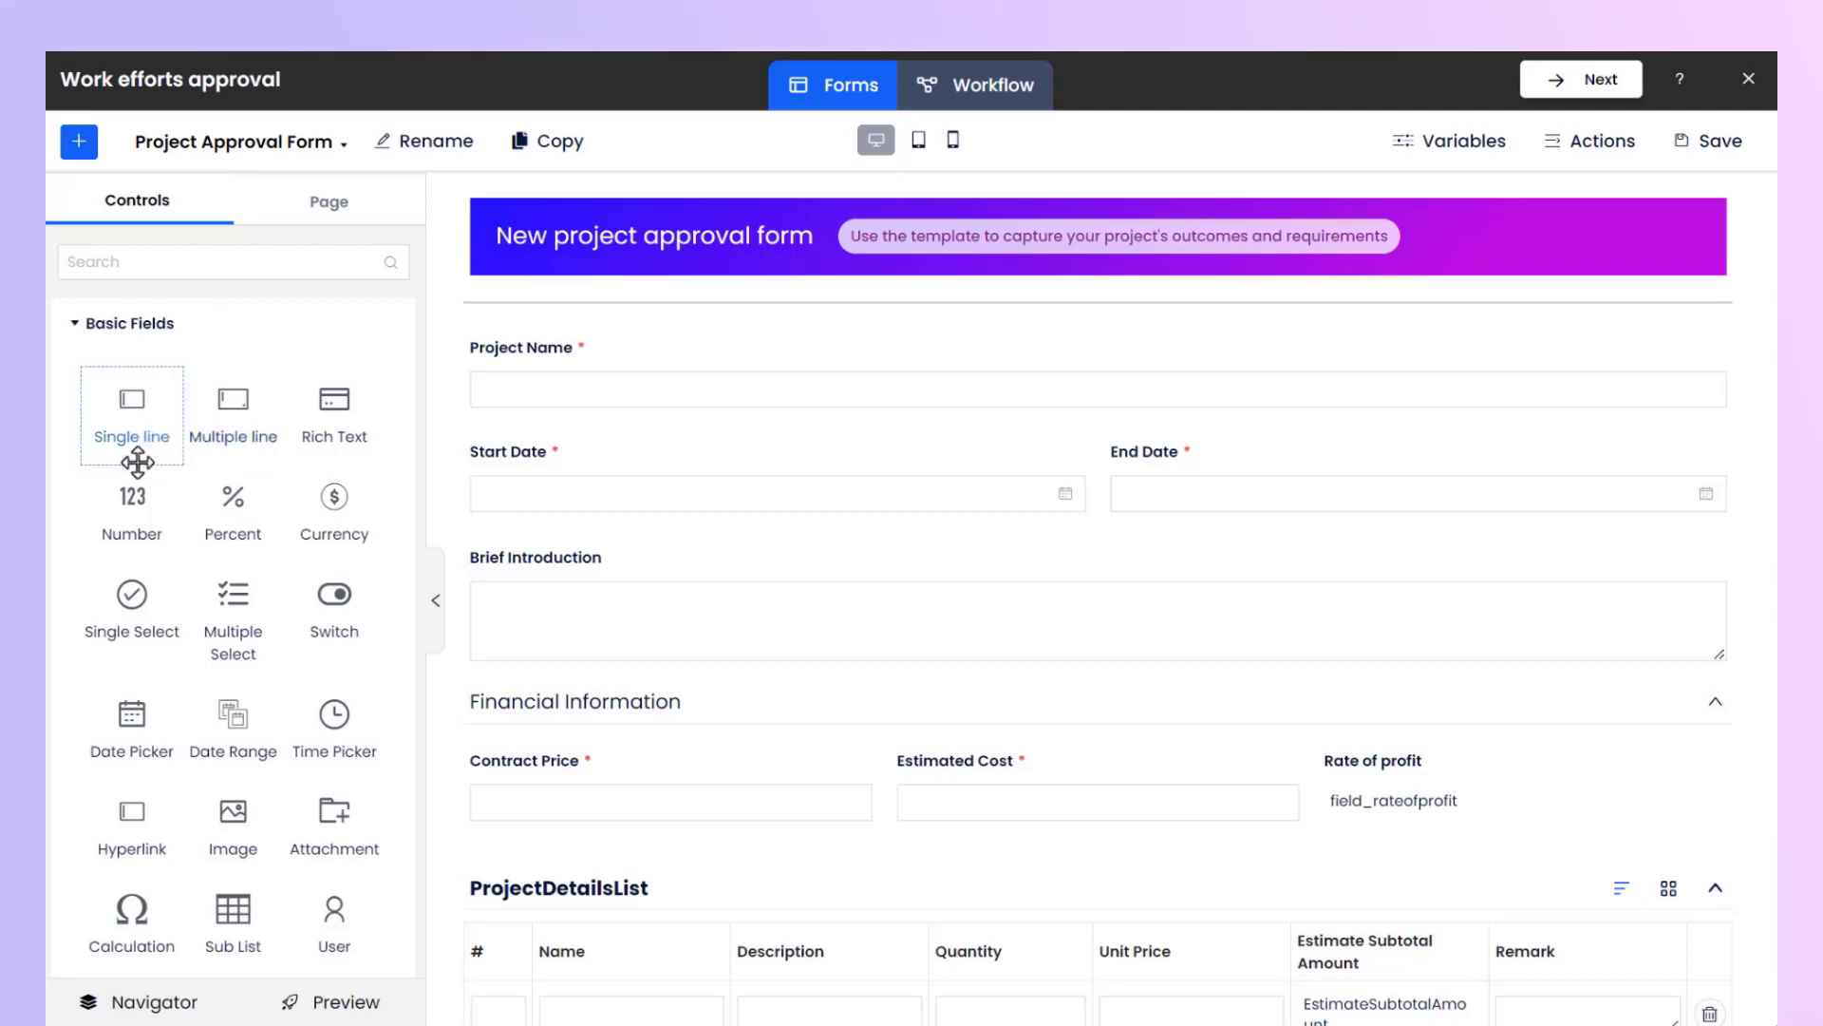
Add a Single line field below Project Name and make it required.
left_click_drag(137, 462, 659, 416)
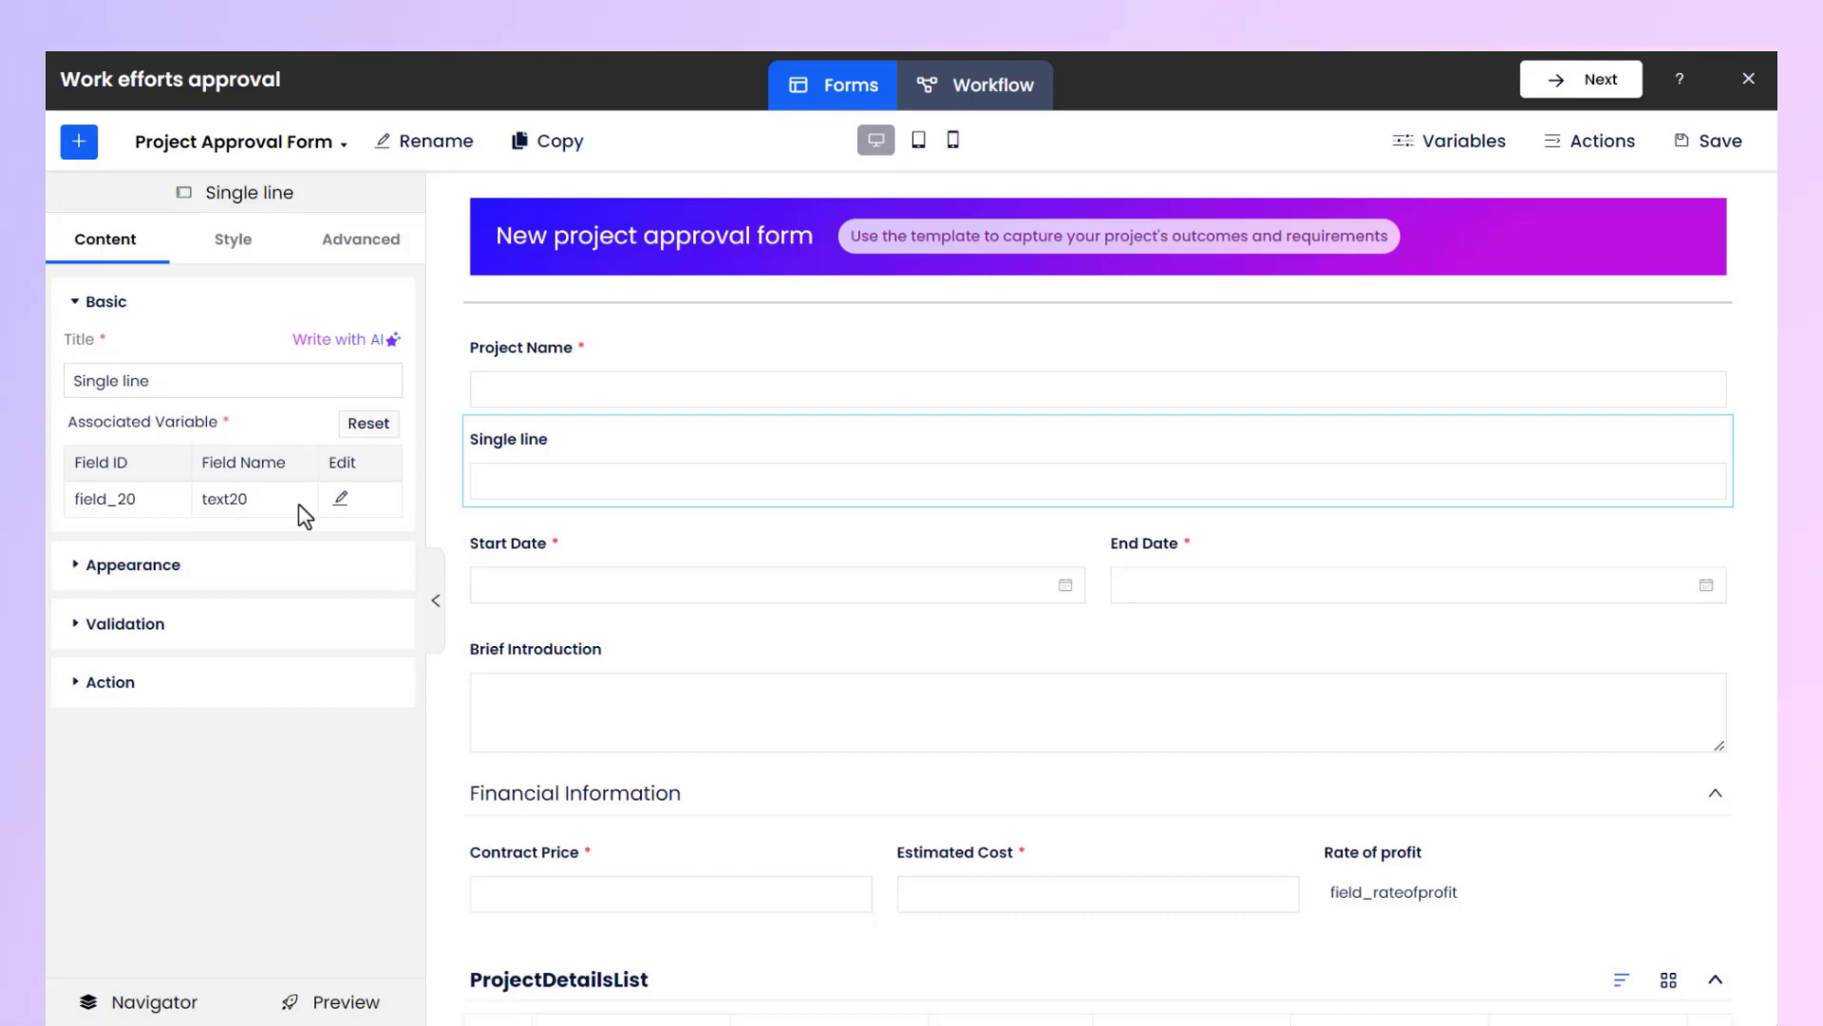
left_click(252, 567)
scroll(261, 570, "down", 1)
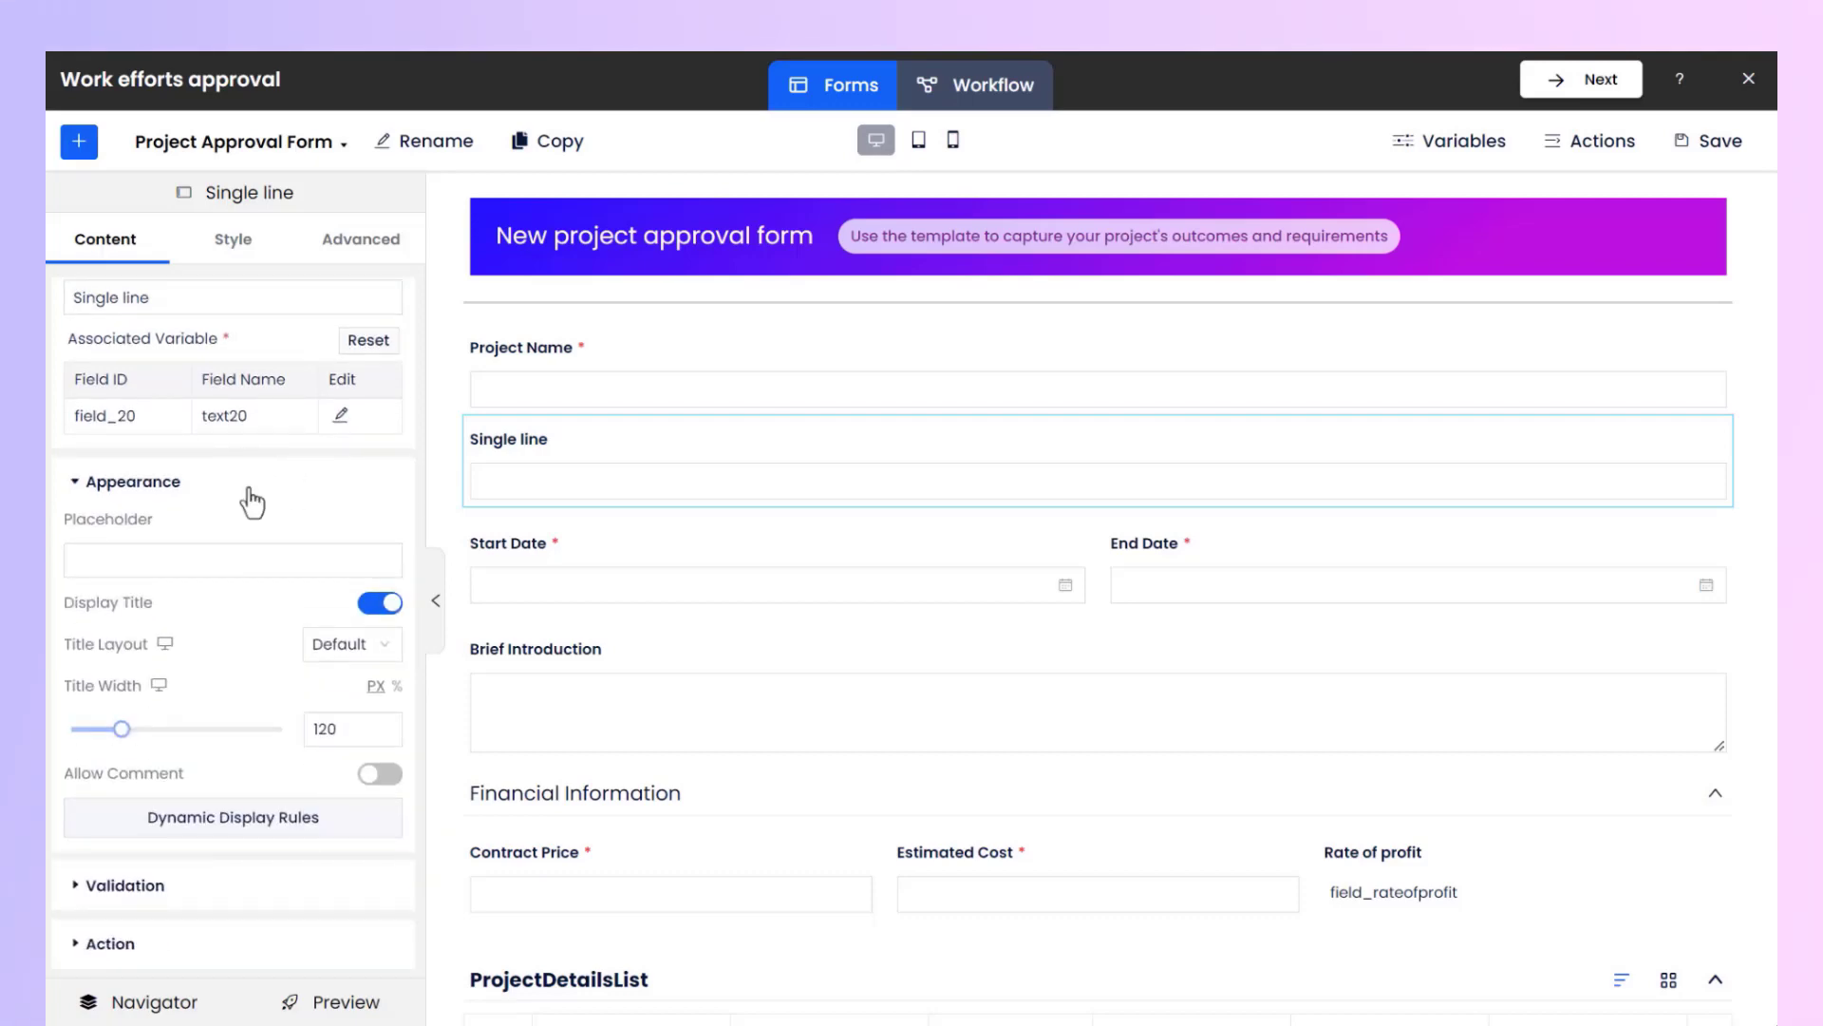
left_click(219, 885)
scroll(238, 855, "down", 3)
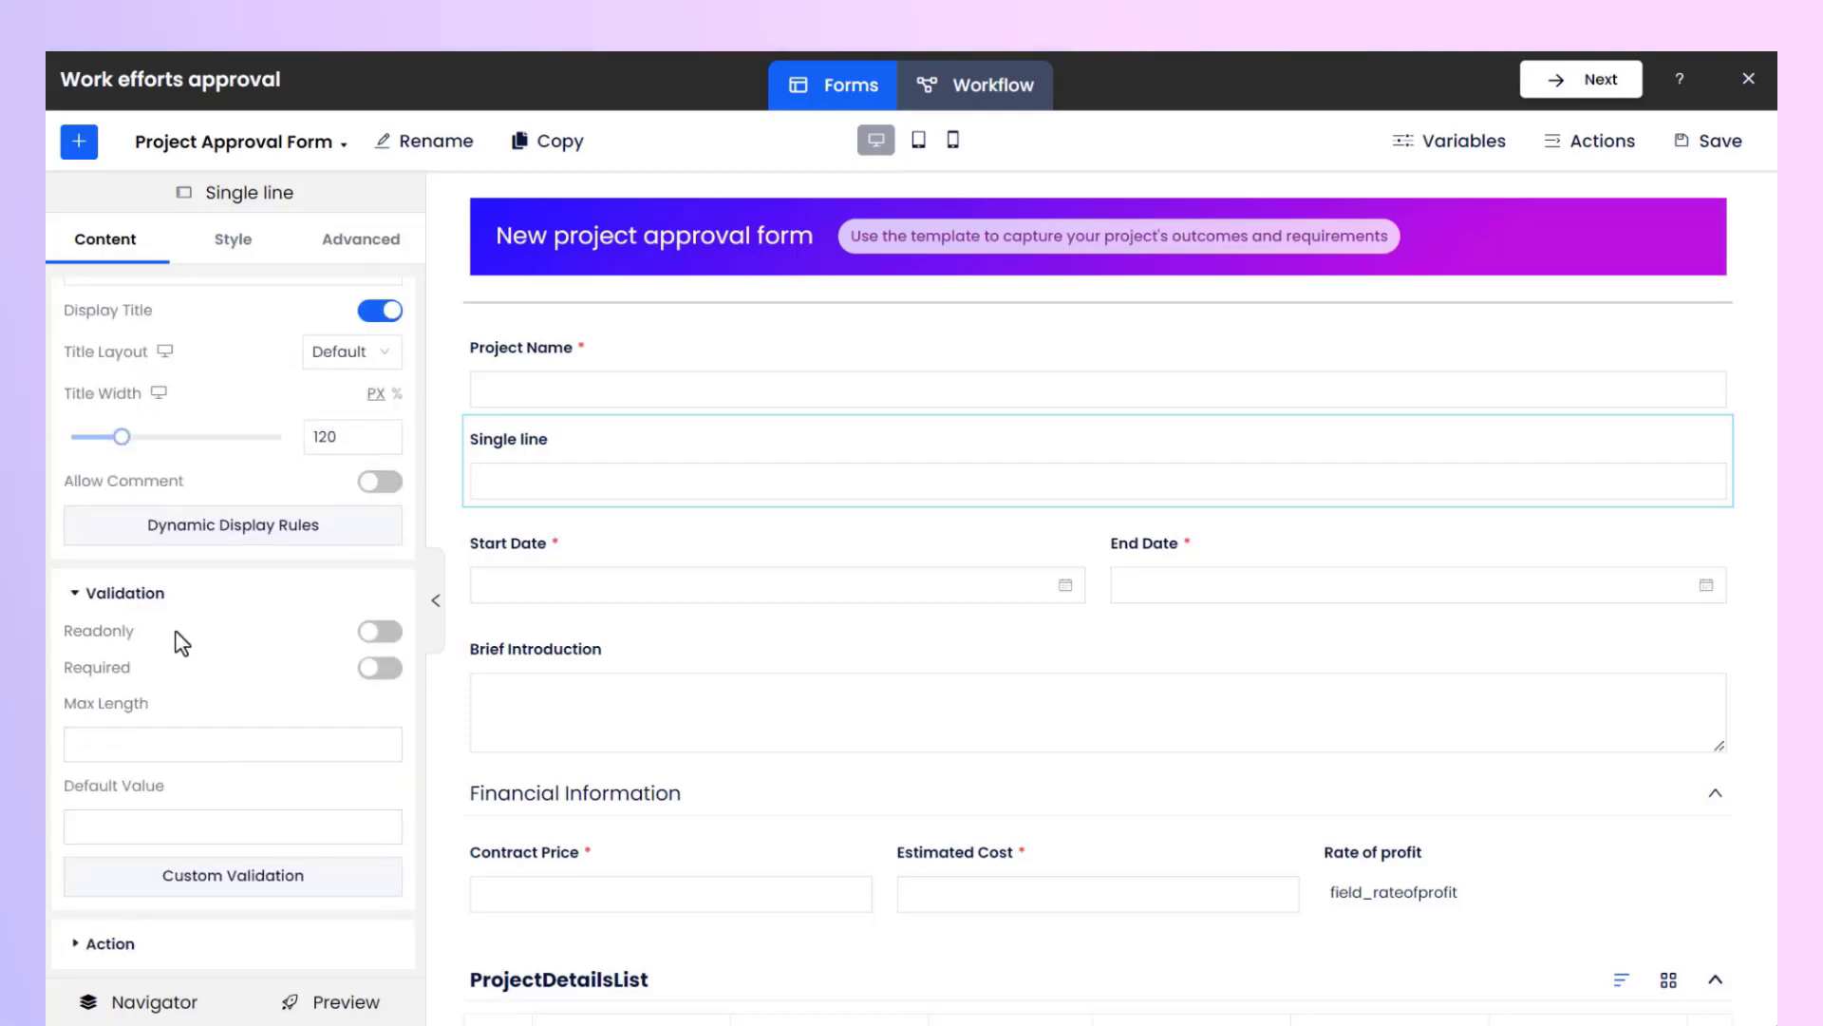
left_click(384, 669)
Set the single line field's editable background color to purple BD10EC.
left_click(232, 239)
scroll(235, 340, "up", 4)
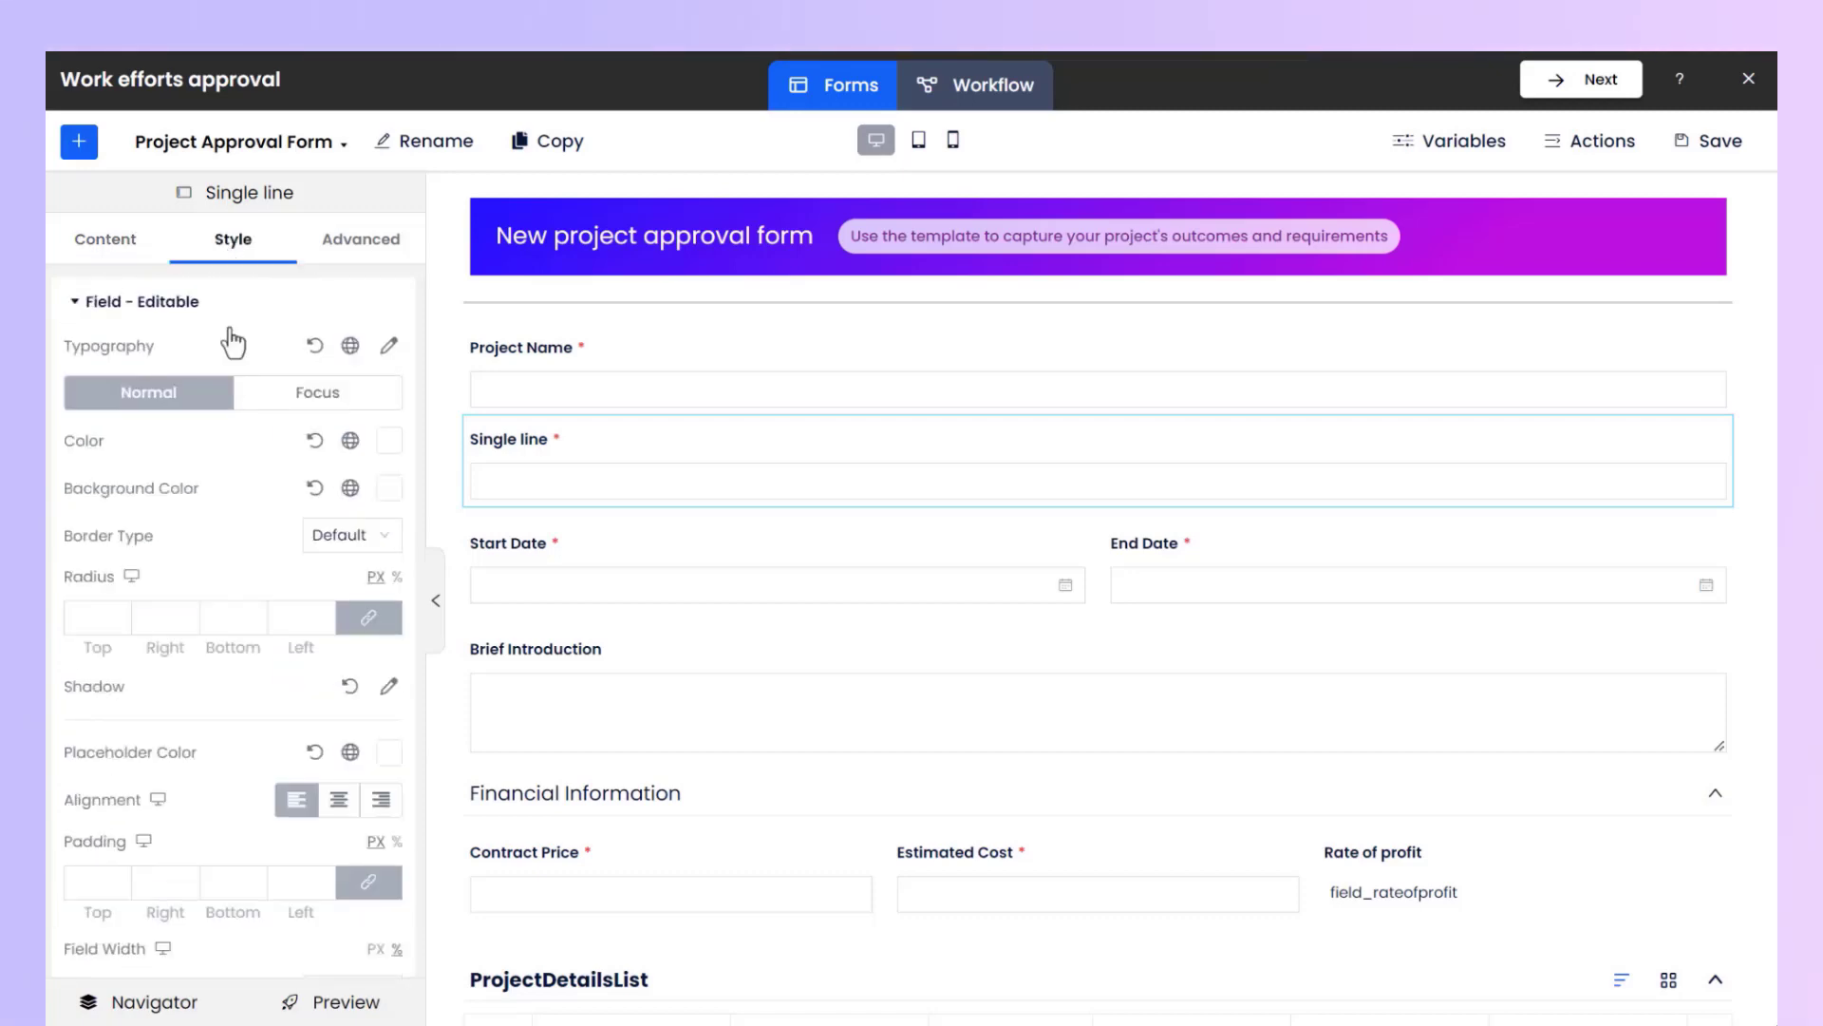
left_click(389, 488)
left_click(470, 844)
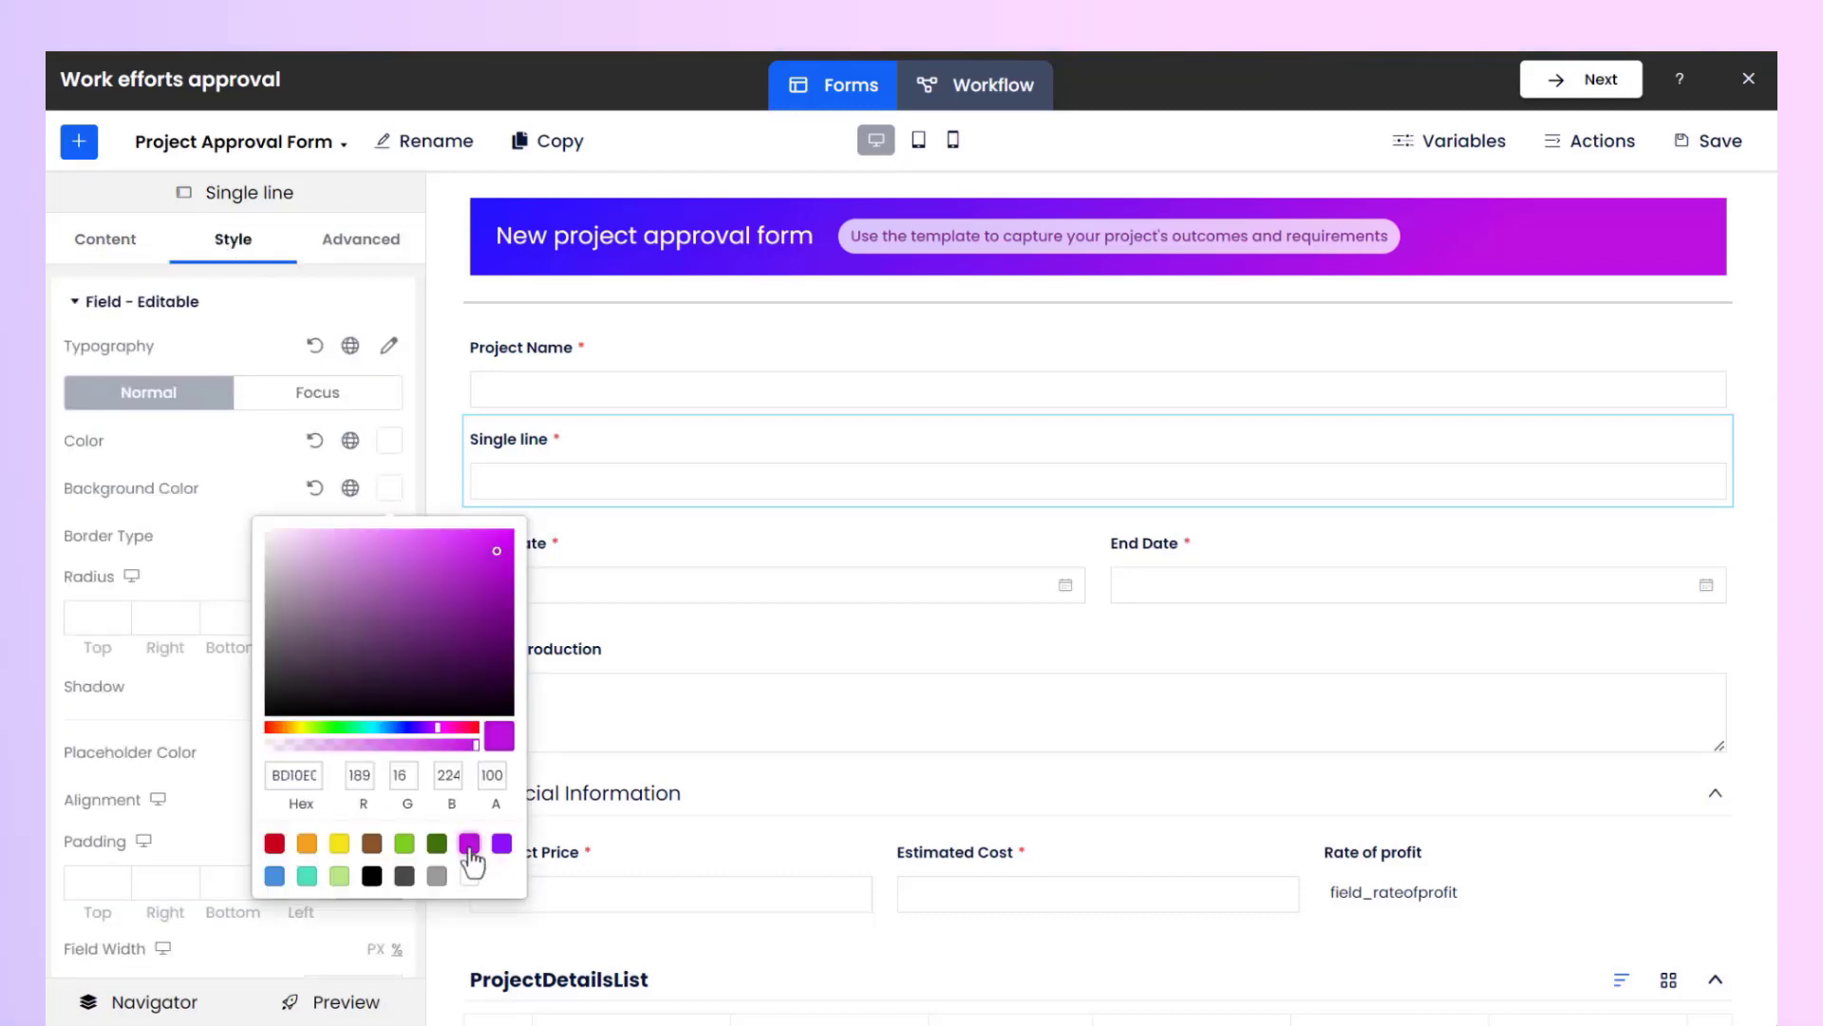
left_click(203, 710)
Set the single line field's title color to teal 50E3C2.
left_click(237, 303)
left_click(255, 364)
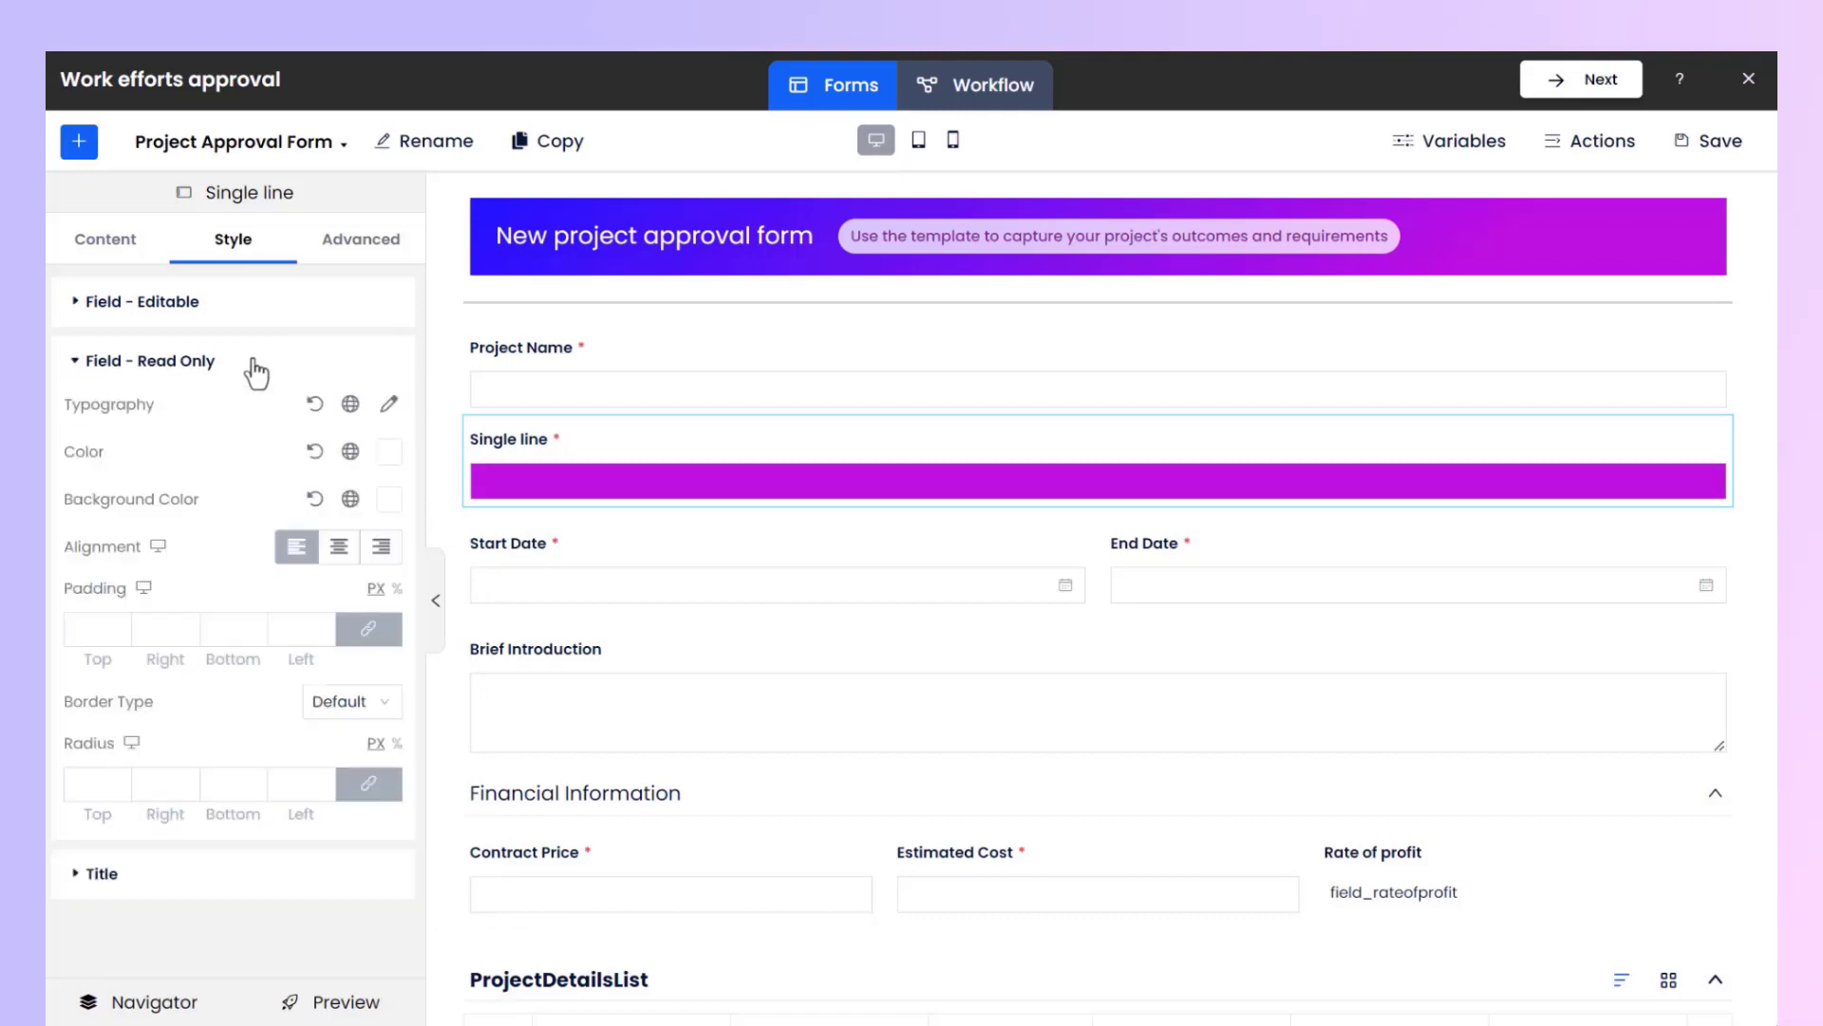
left_click(255, 368)
left_click(245, 426)
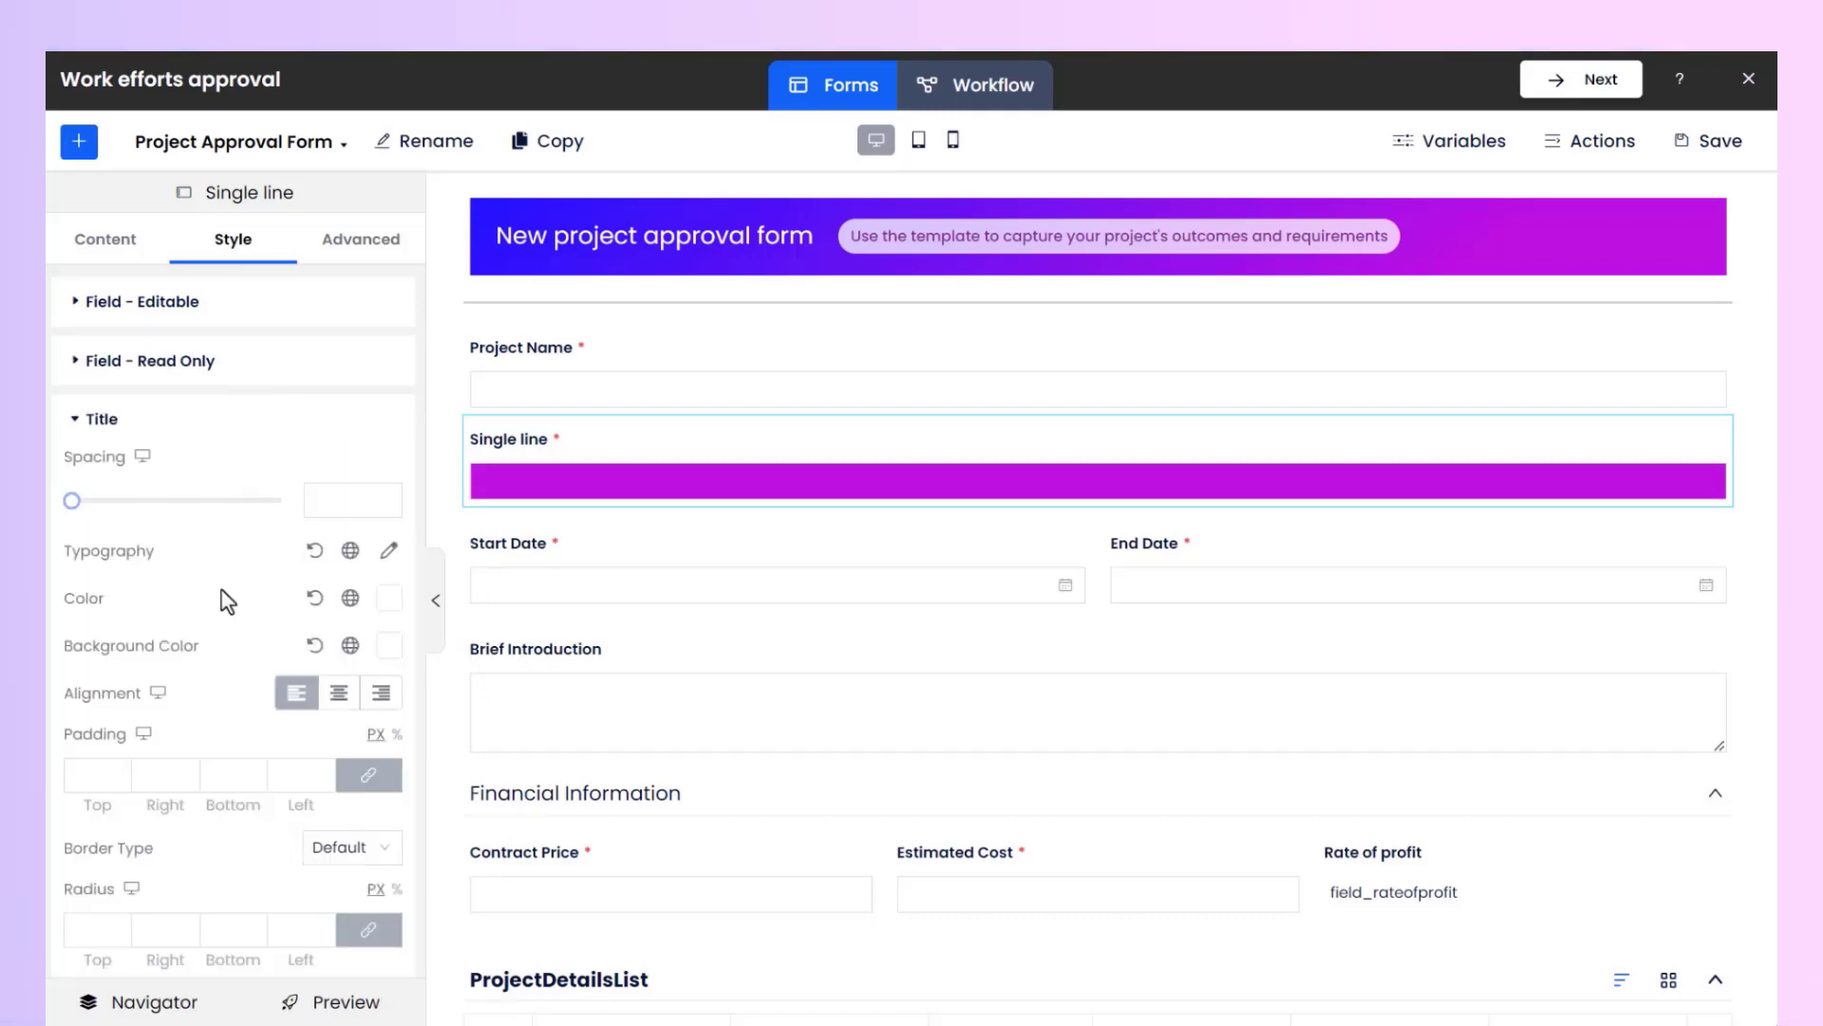
left_click(393, 600)
left_click(307, 984)
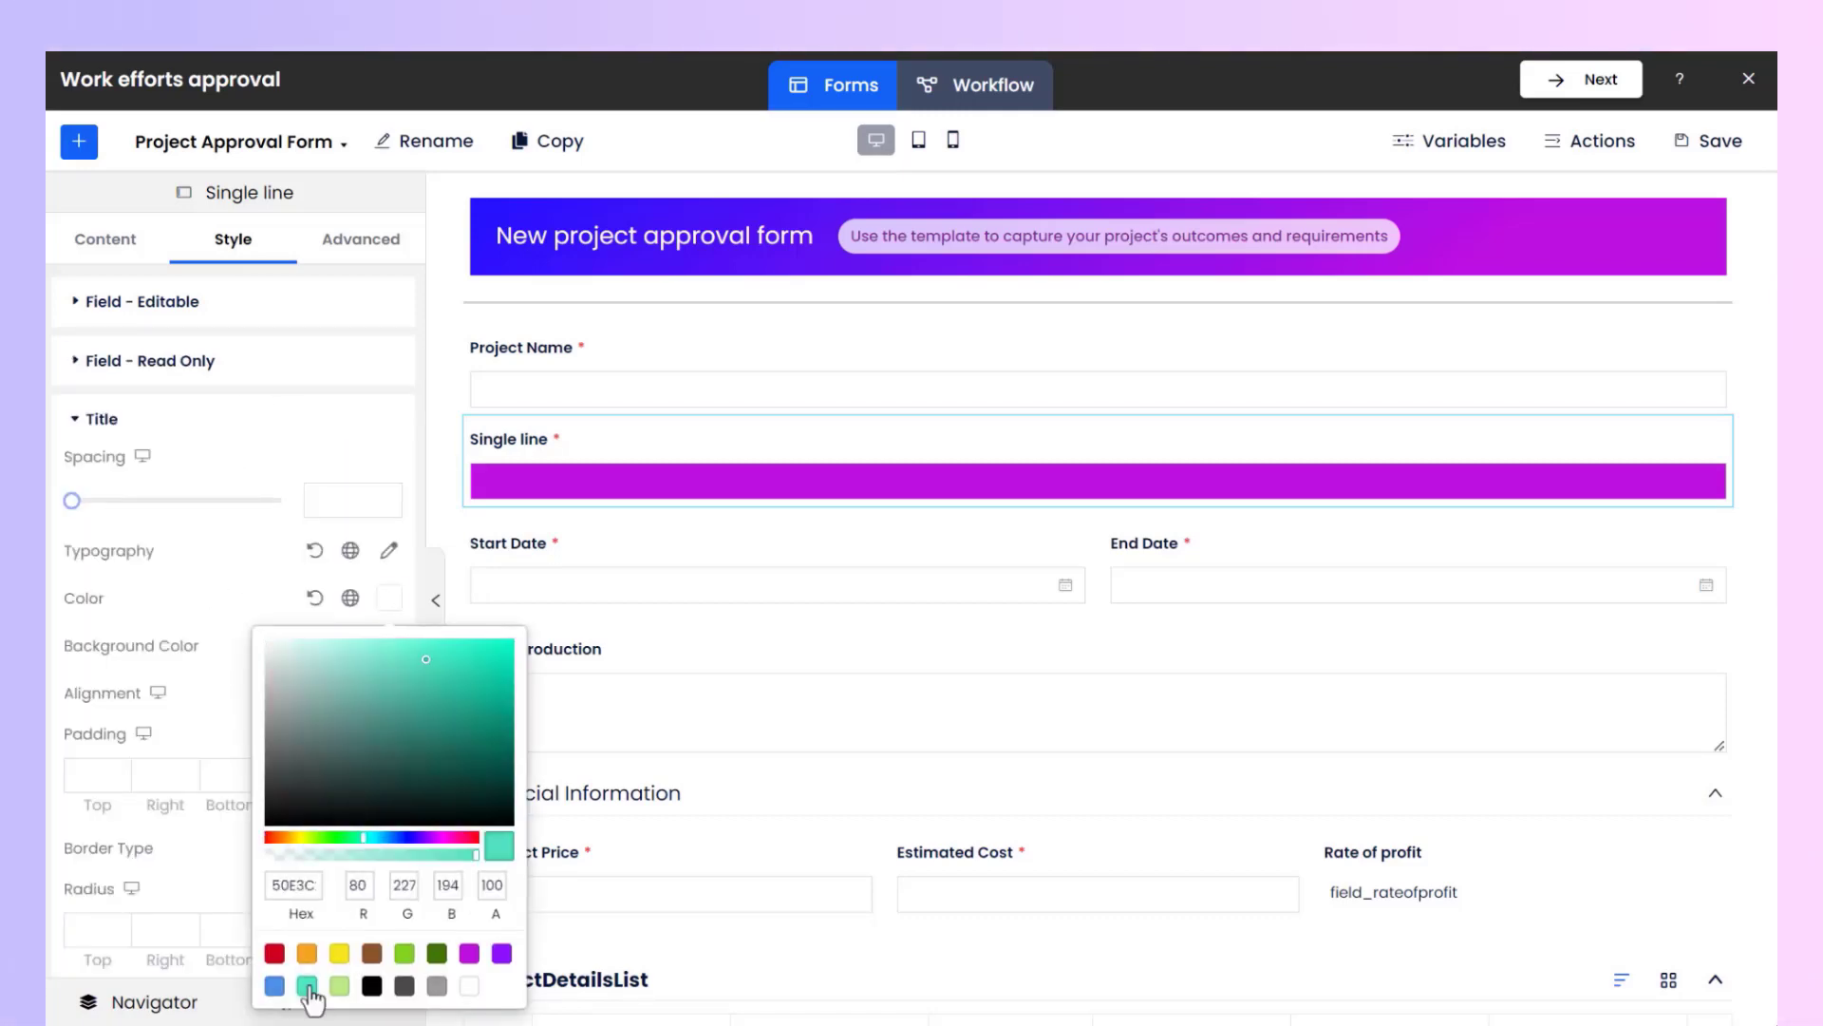
left_click(230, 592)
Enlarge the single line field title's font size.
left_click(389, 552)
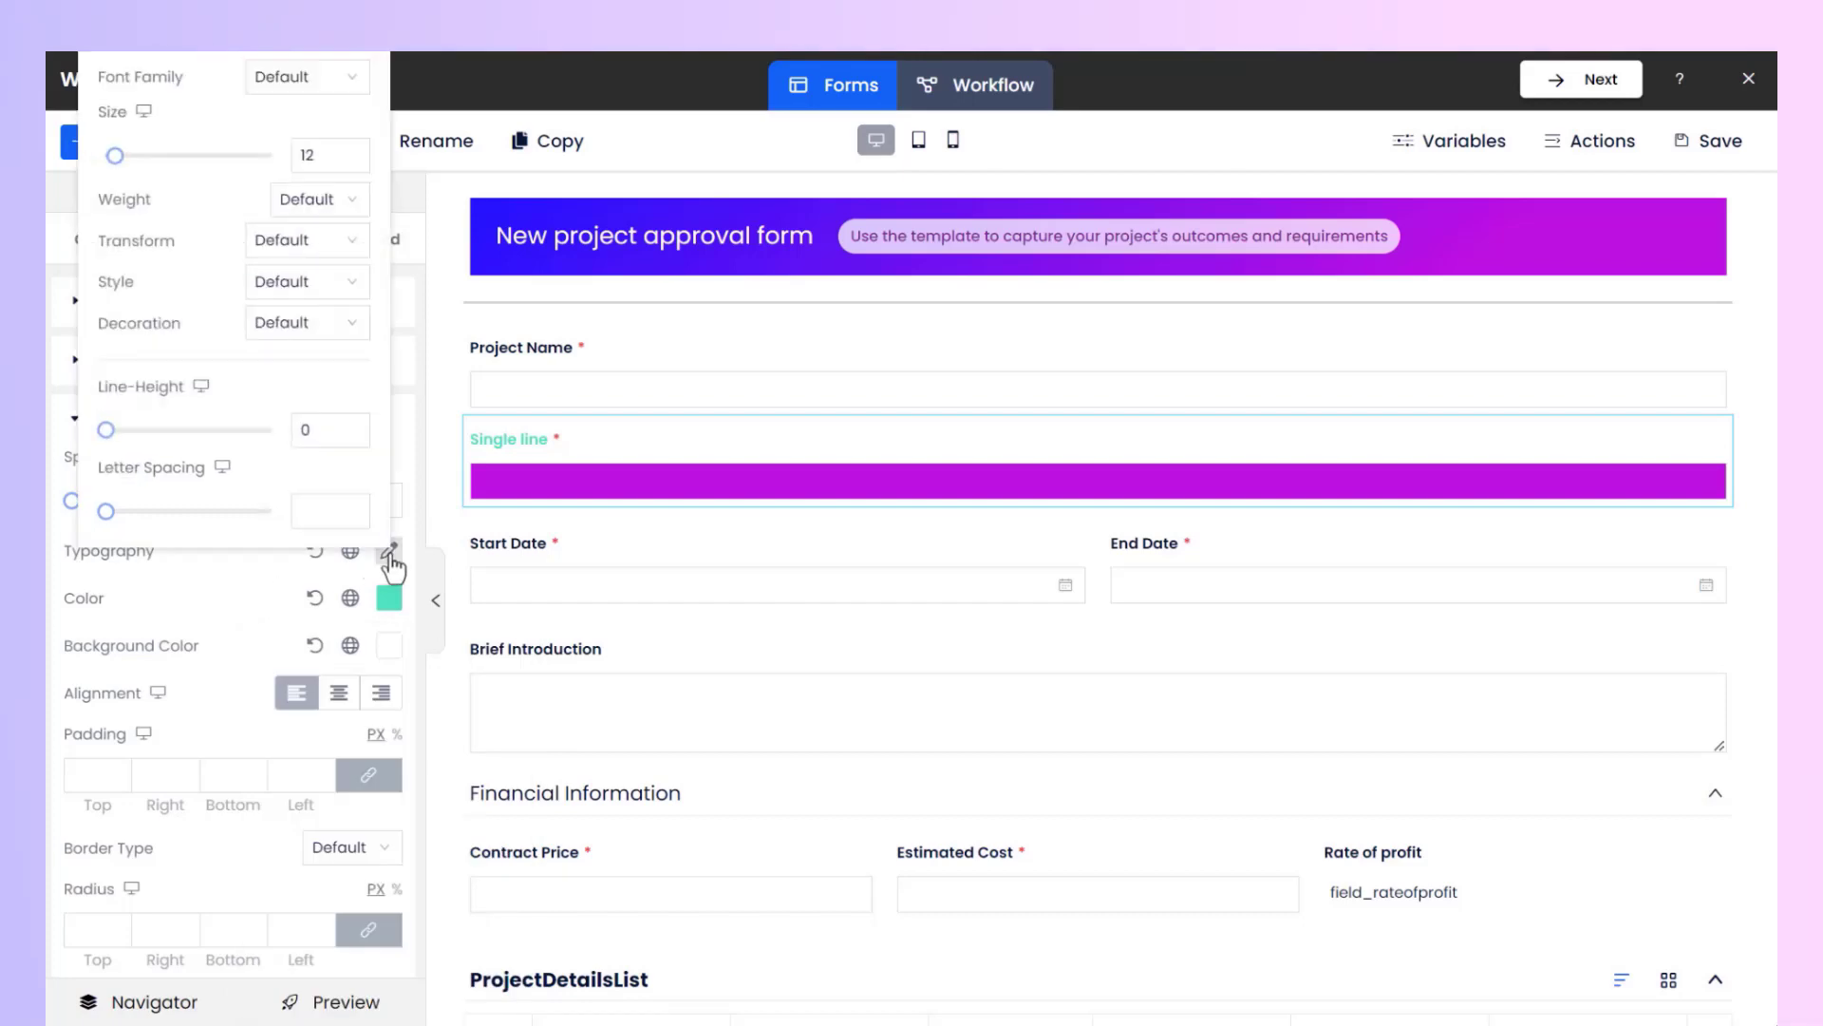
left_click(150, 157)
left_click(208, 575)
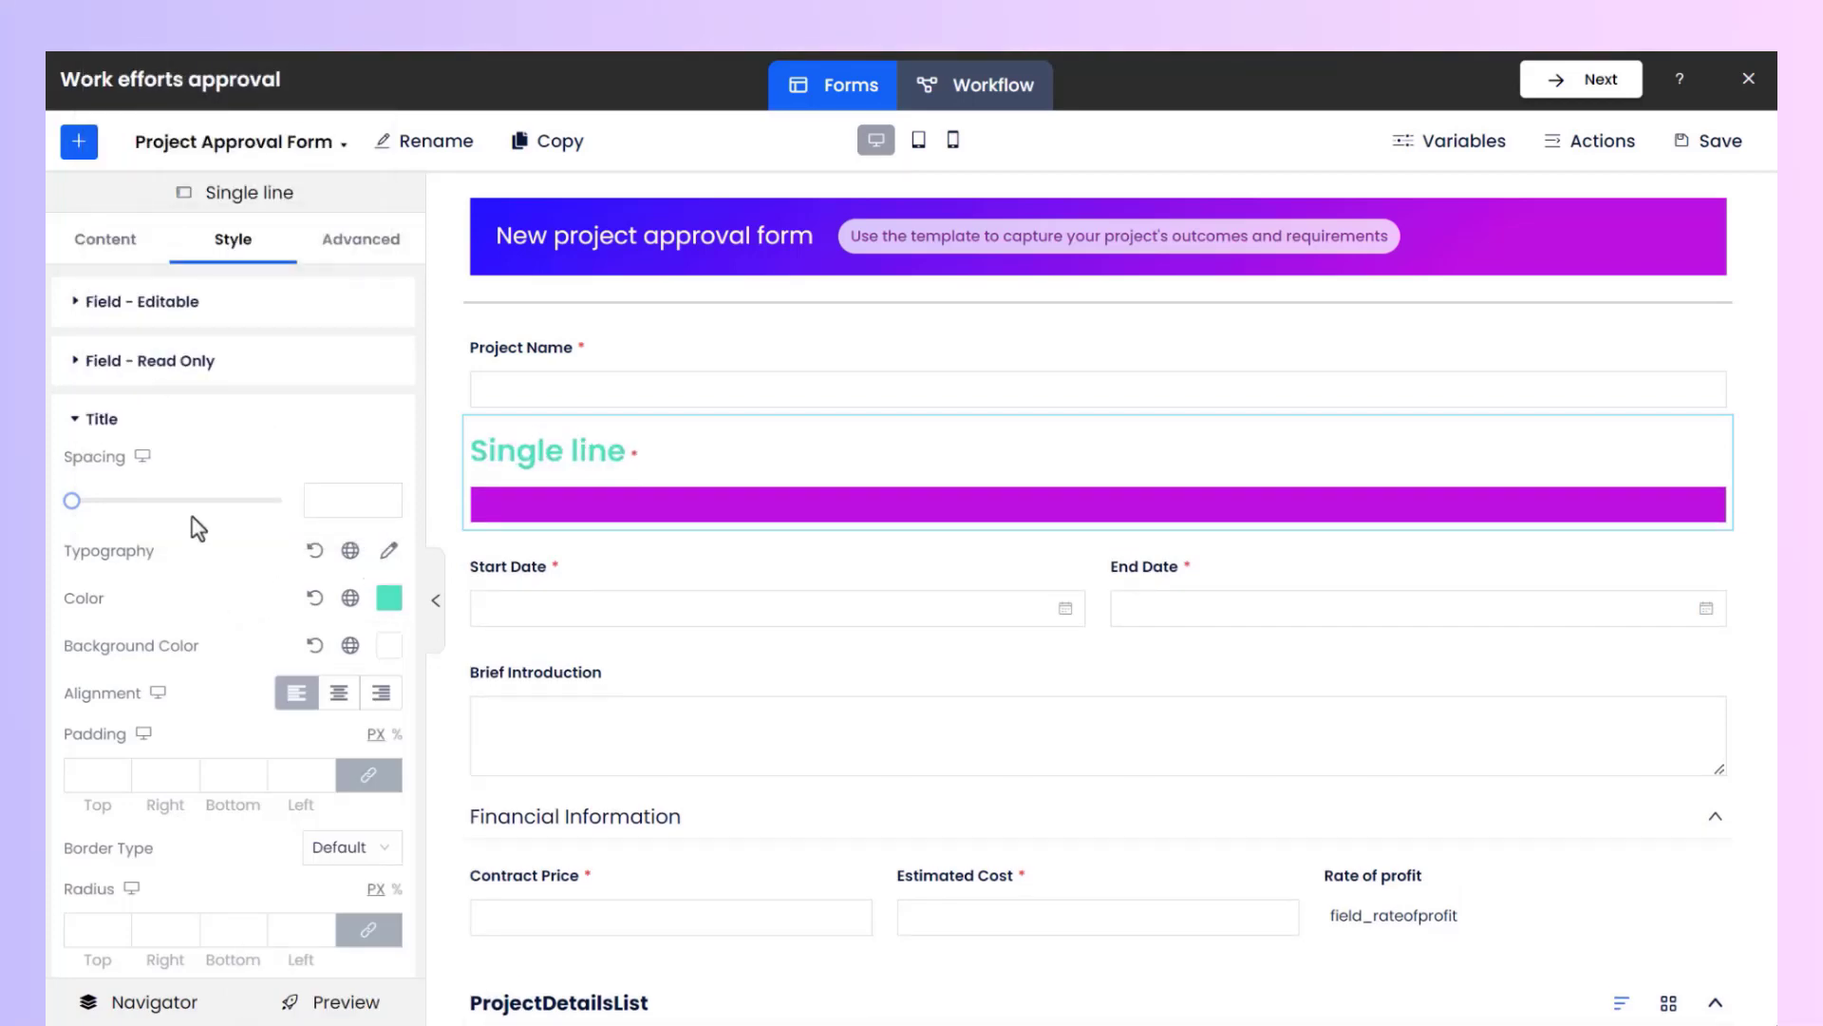
Set the page background to a solid fill of blue 4A90E2 at 80% opacity.
left_click(81, 142)
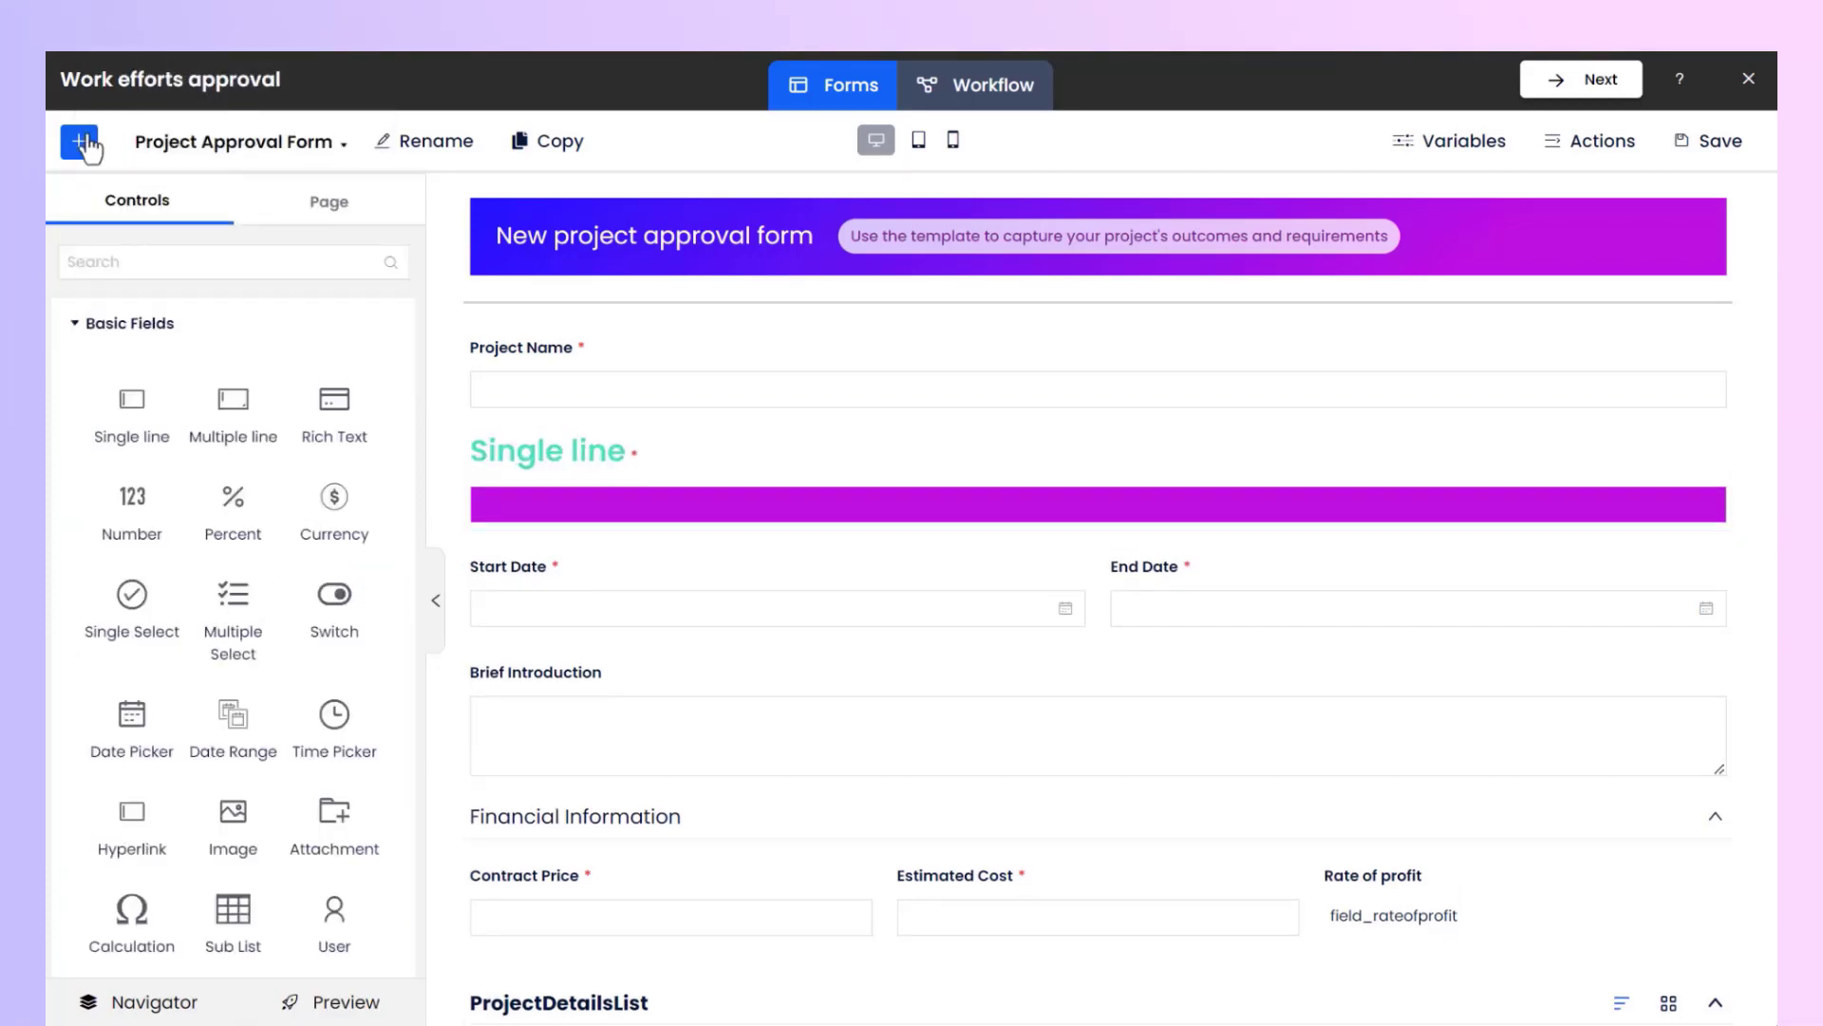
left_click(332, 228)
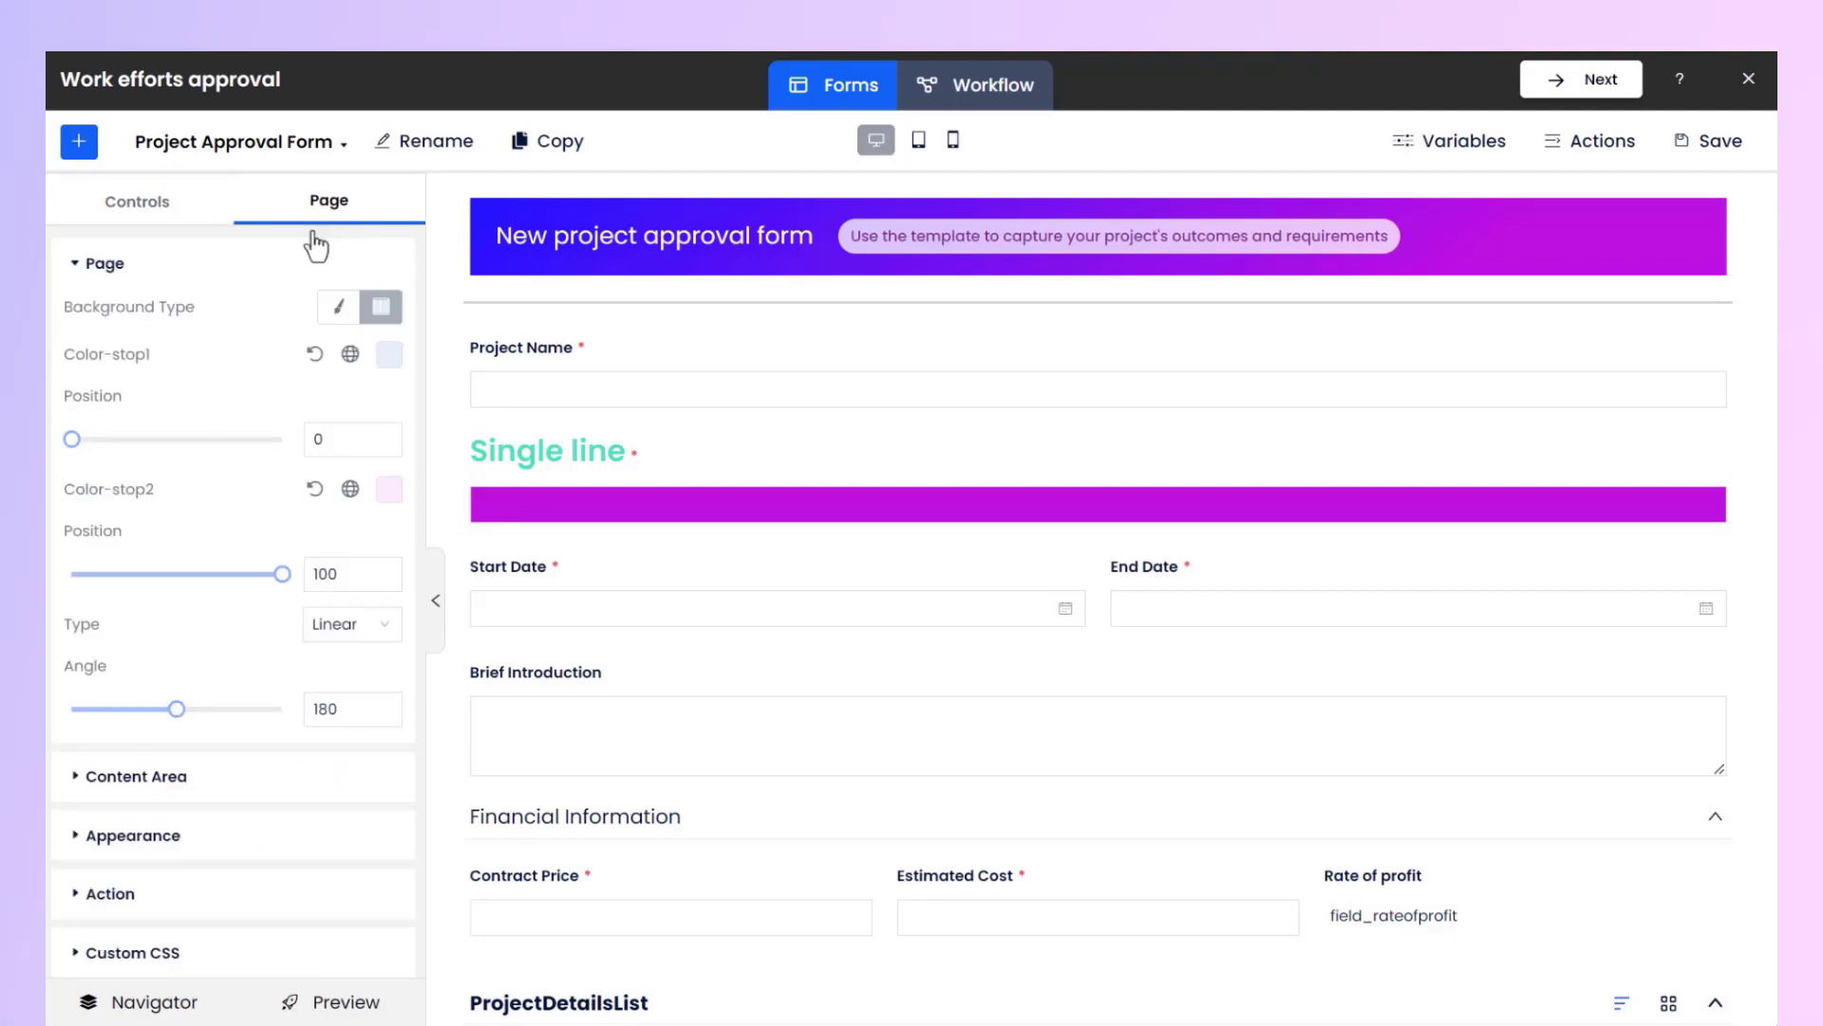
left_click(337, 308)
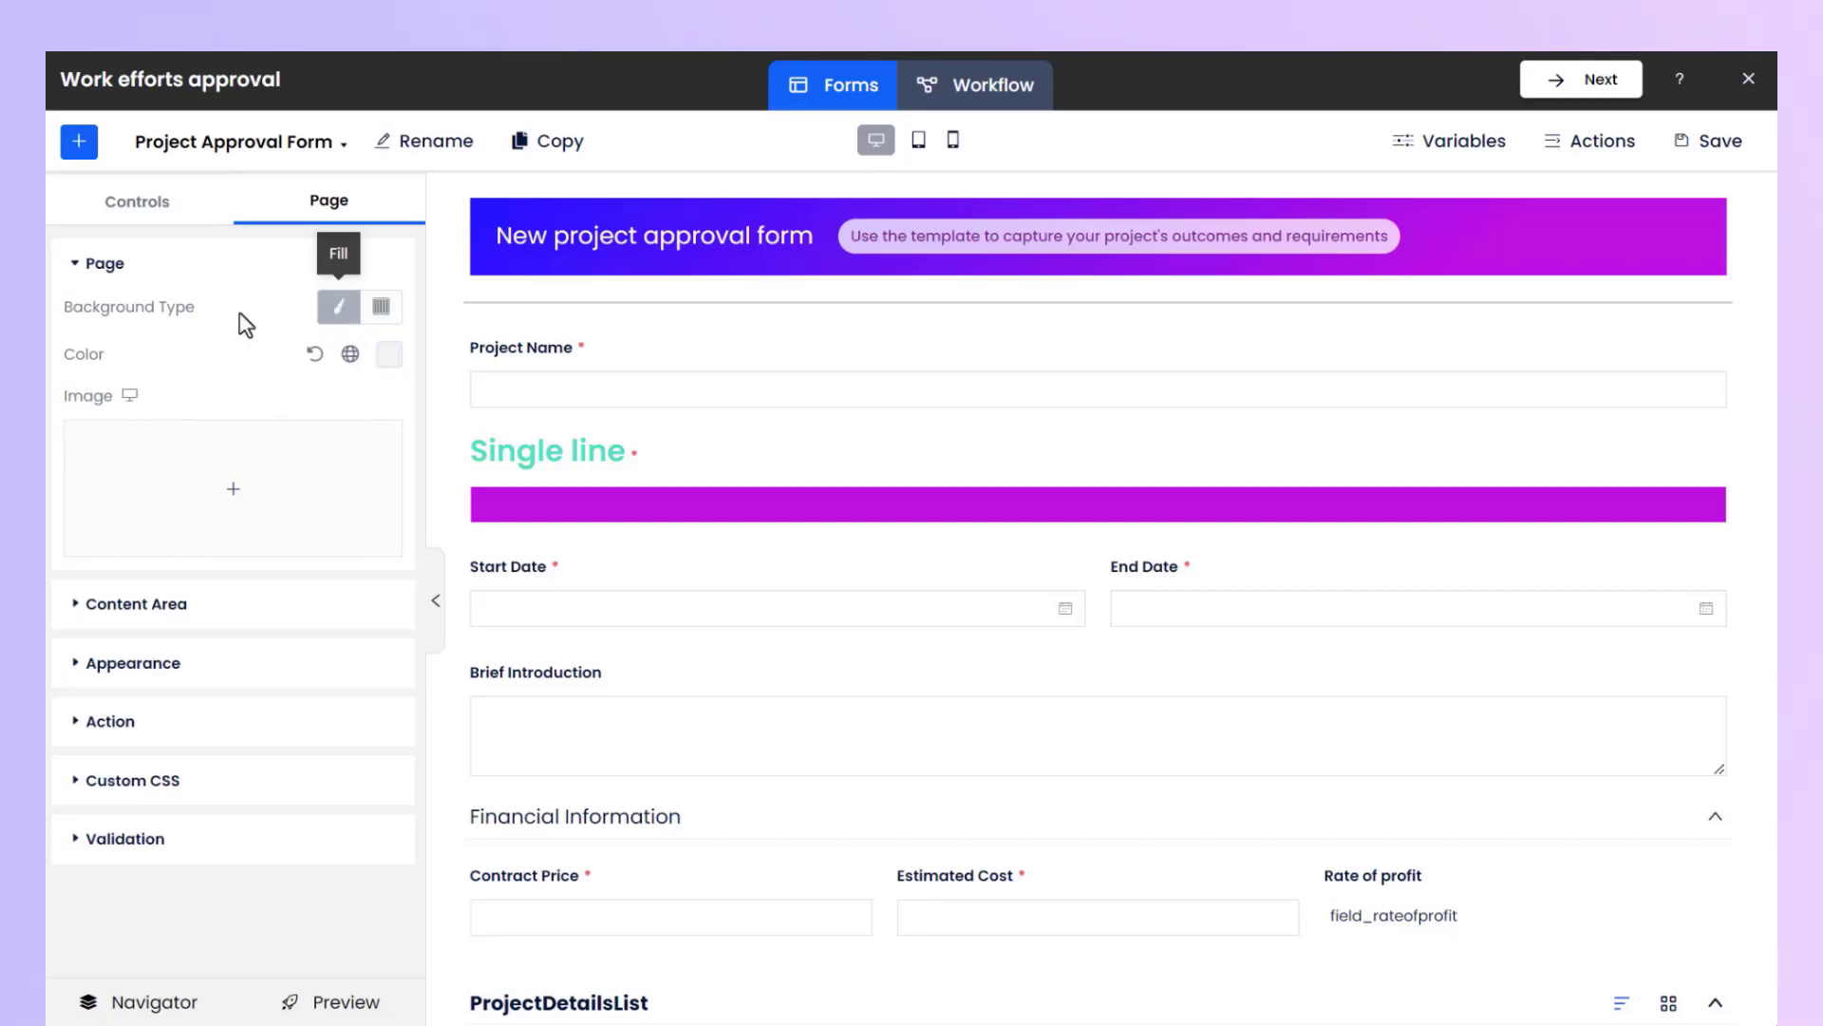
left_click(388, 355)
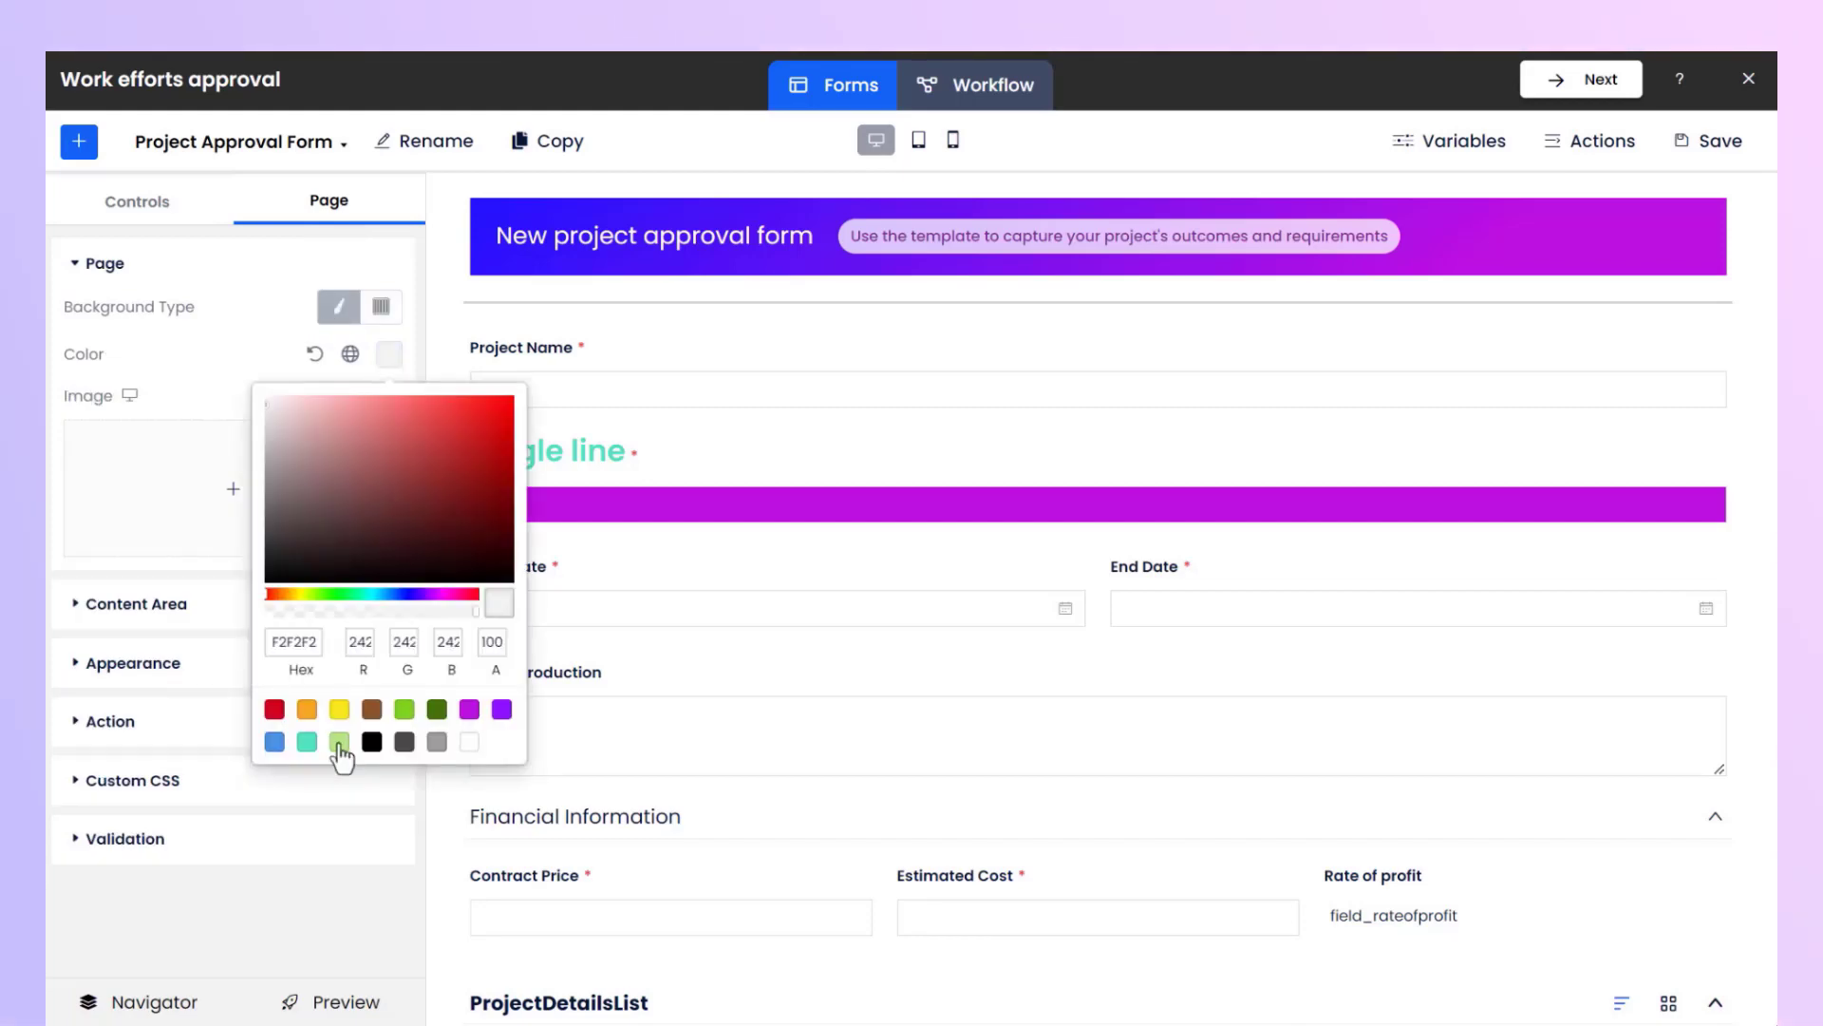
left_click(274, 742)
left_click_drag(475, 611, 434, 611)
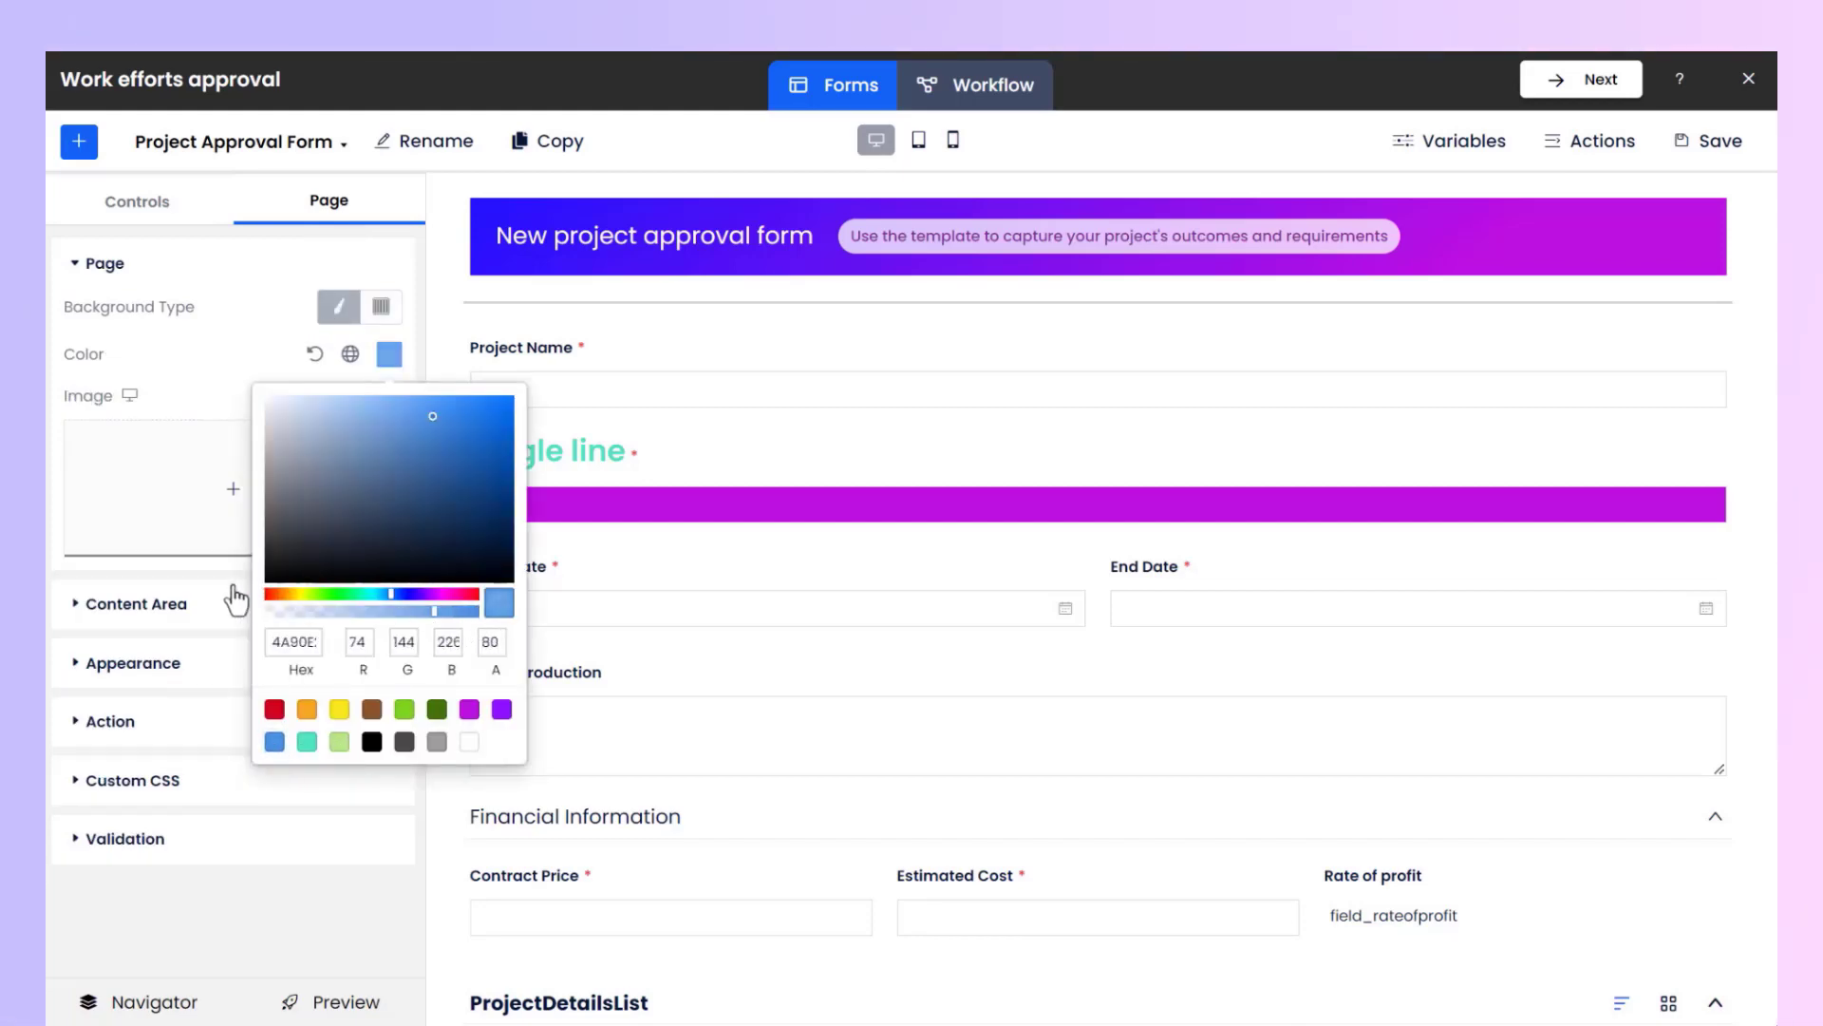
left_click(265, 350)
left_click(435, 617)
left_click(53, 602)
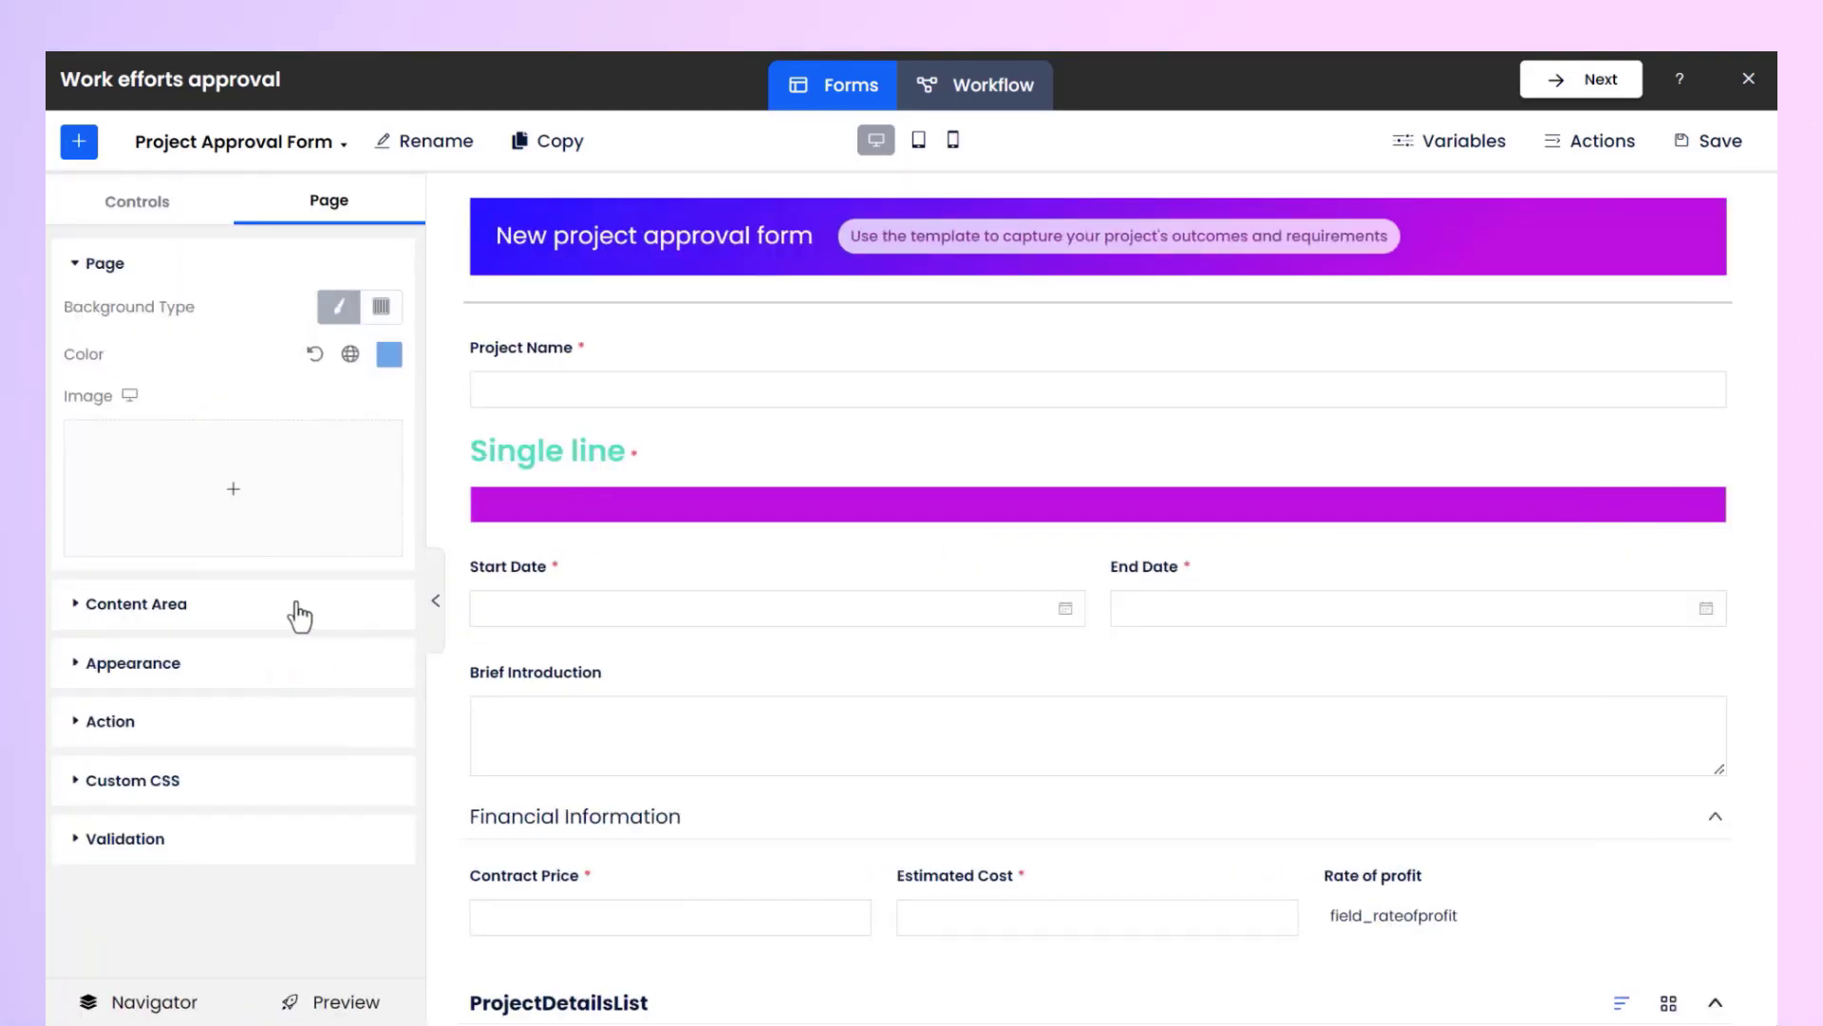
Set the page content area width to Full Width.
left_click(300, 615)
scroll(323, 608, "down", 1)
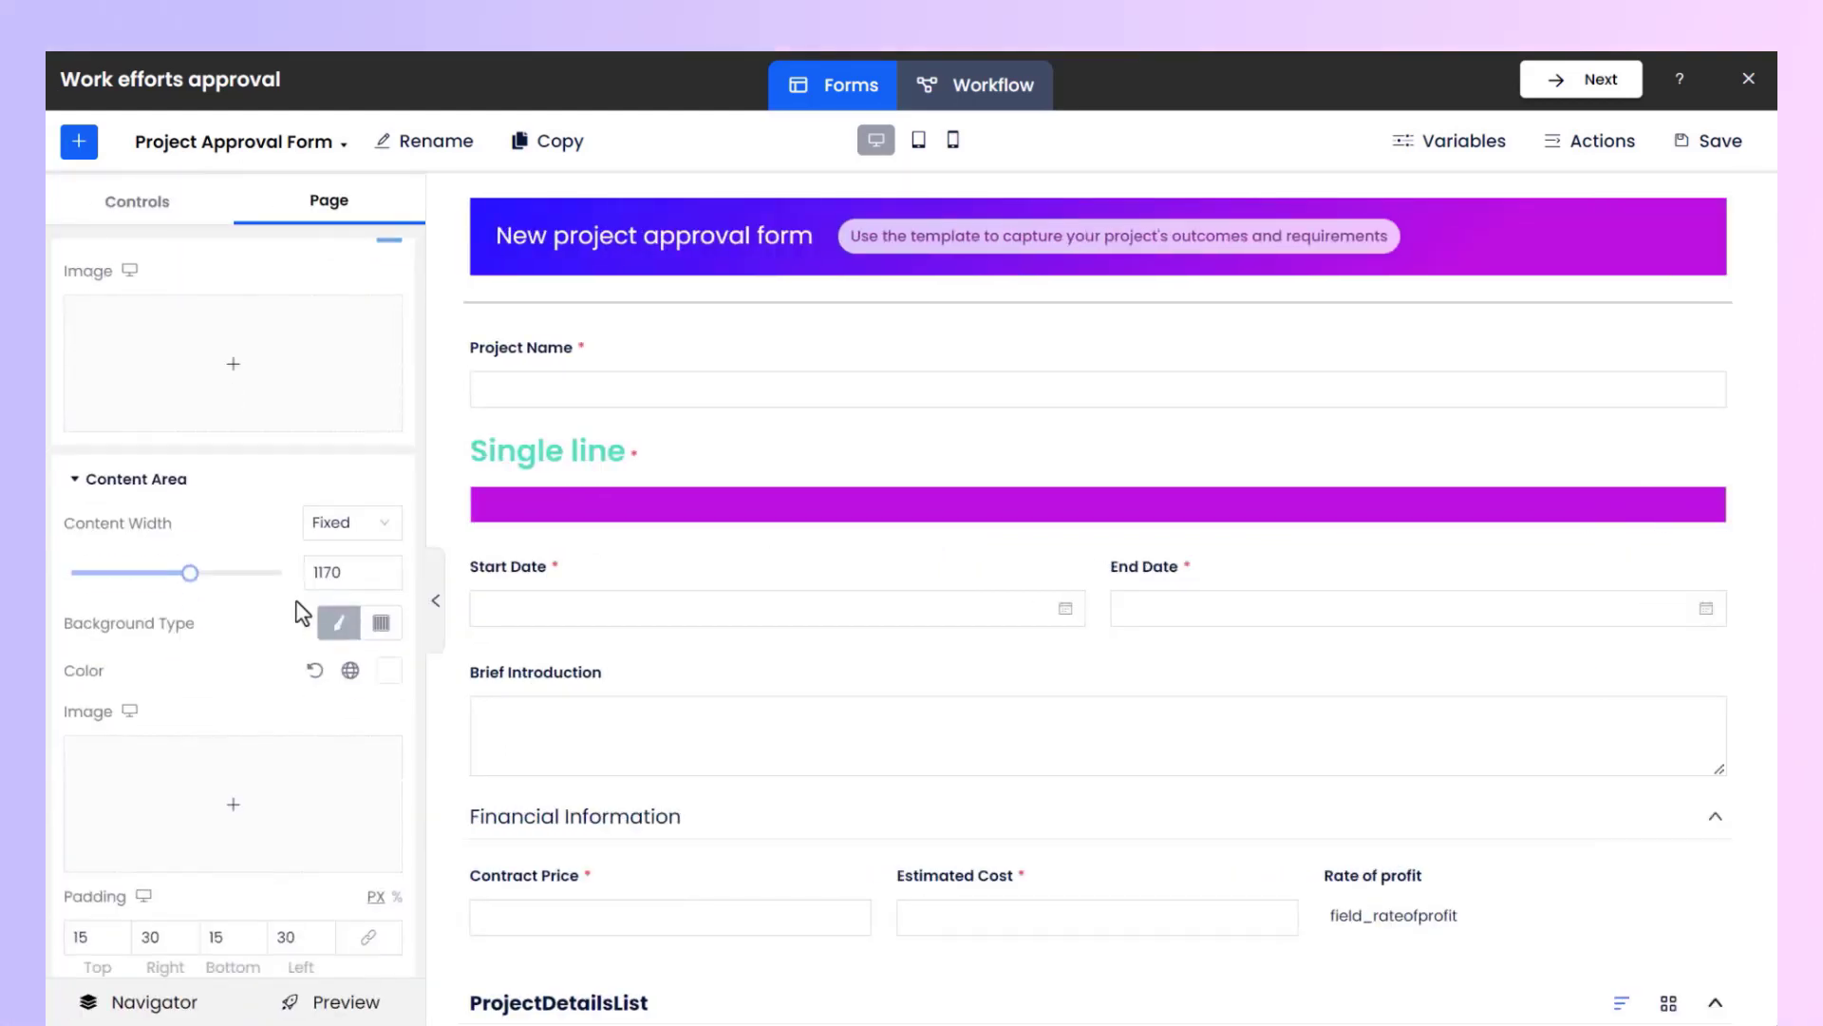
left_click(389, 537)
left_click(366, 608)
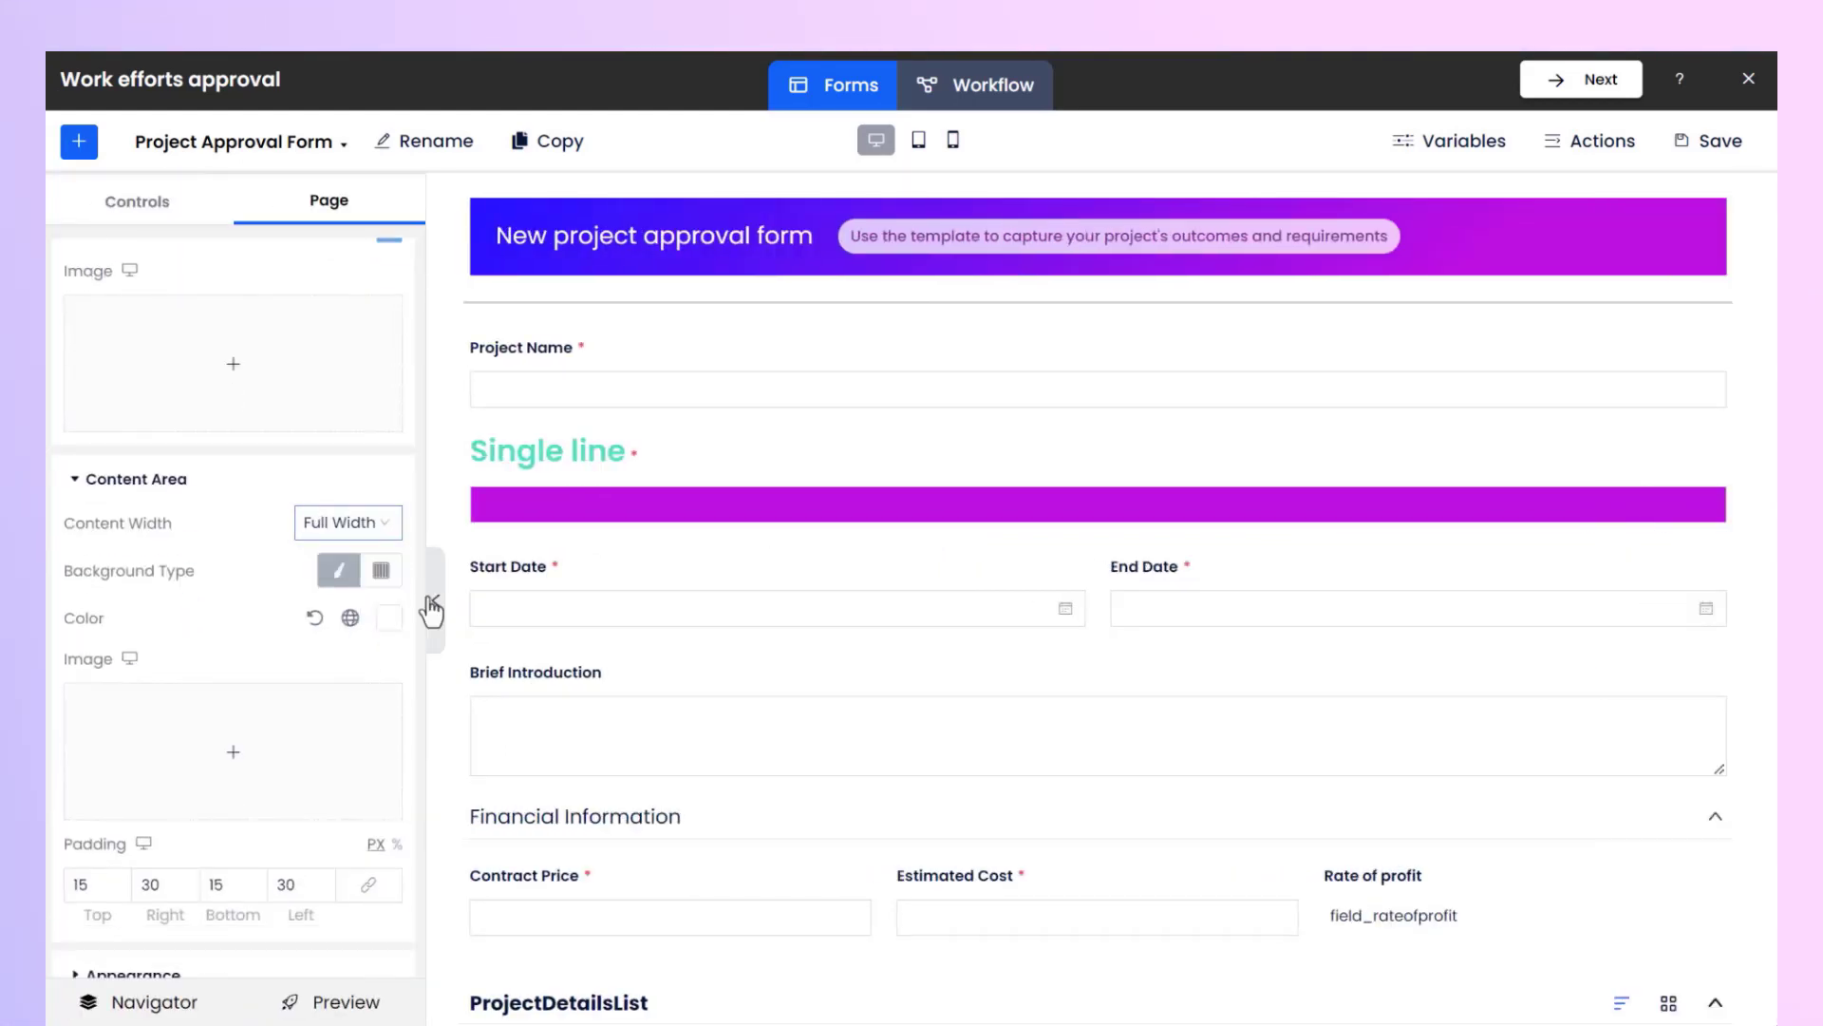
left_click(432, 607)
left_click(50, 600)
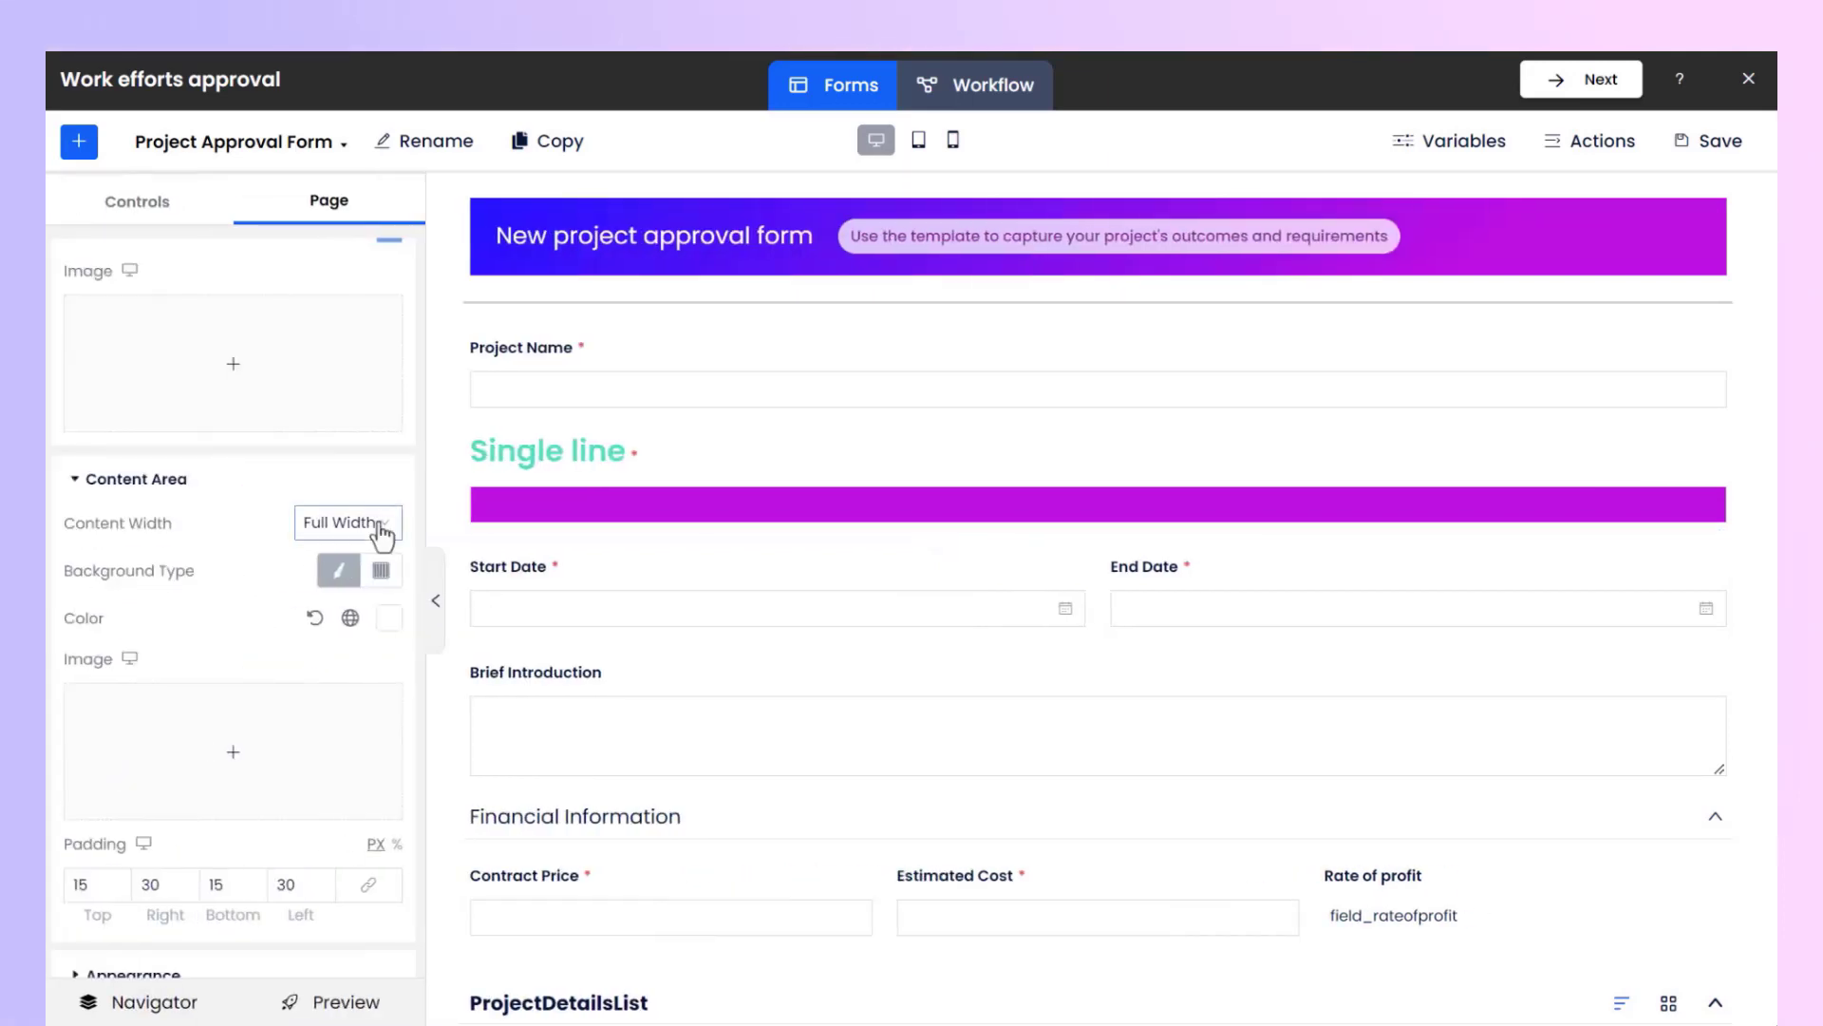
Switch the page's default title-field alignment to Horizontal, then back to Vertical.
left_click(302, 486)
left_click(281, 669)
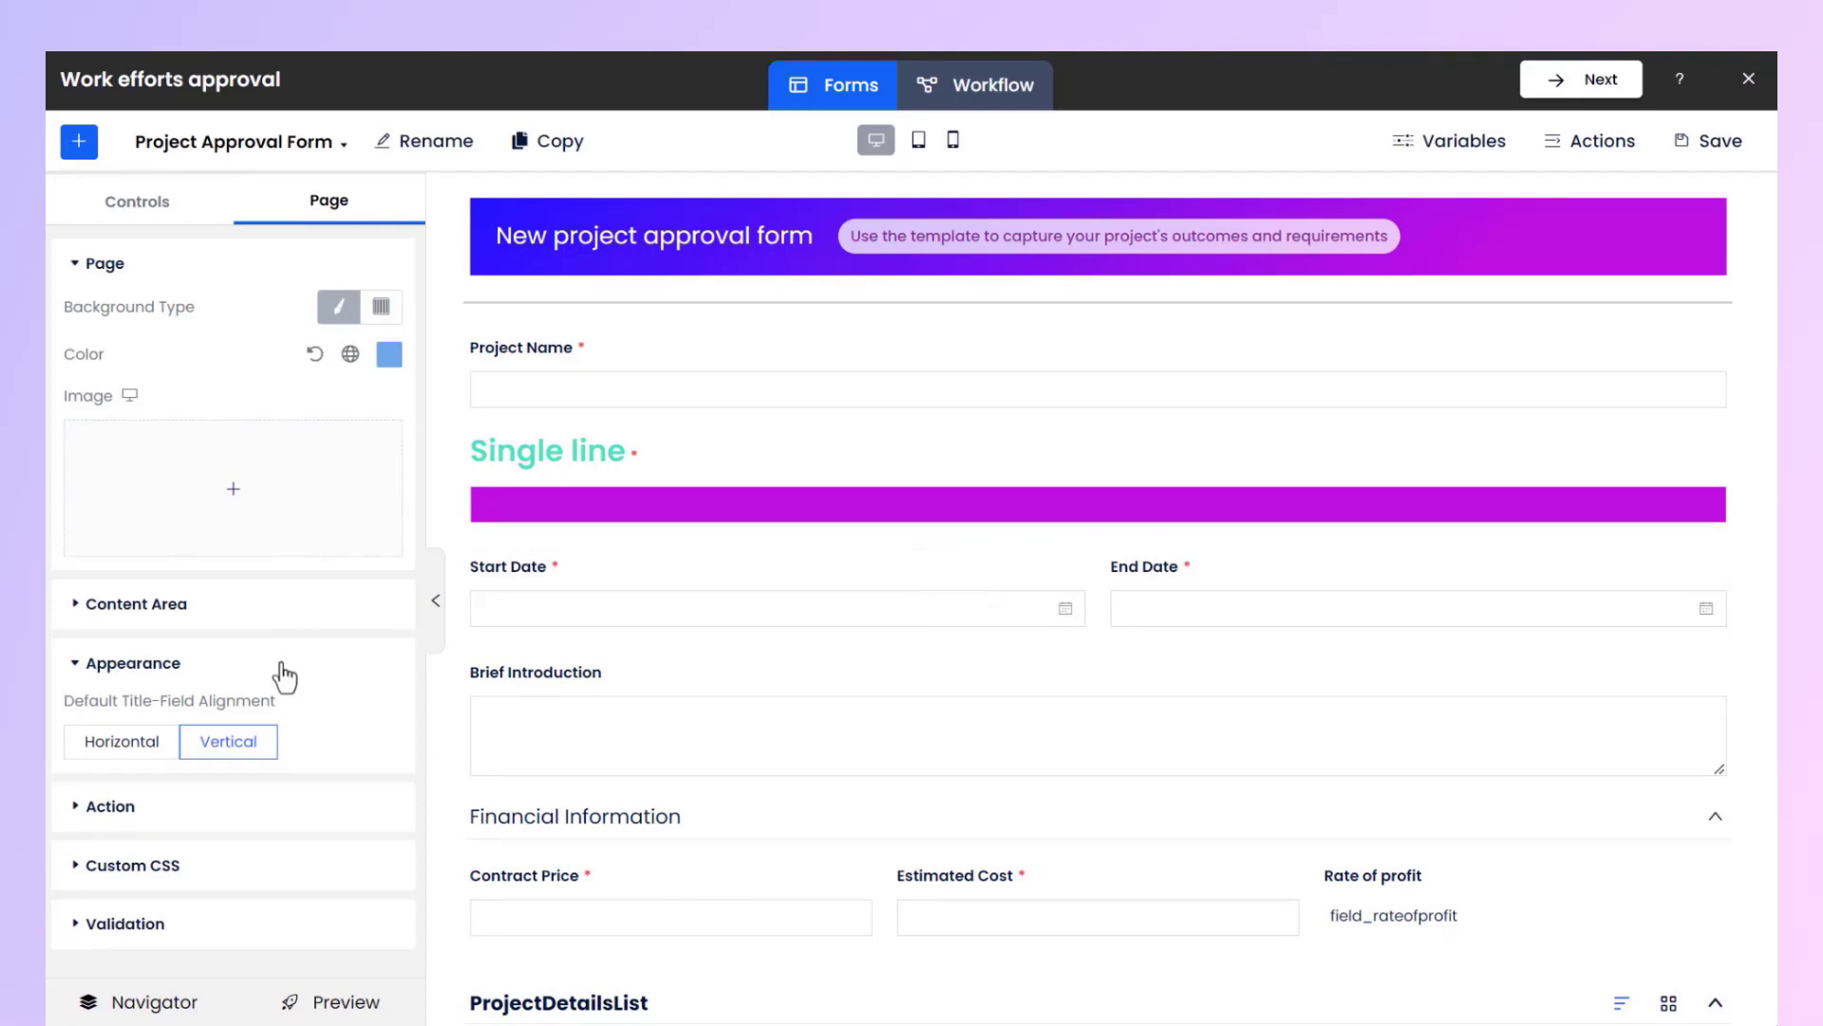
left_click(116, 750)
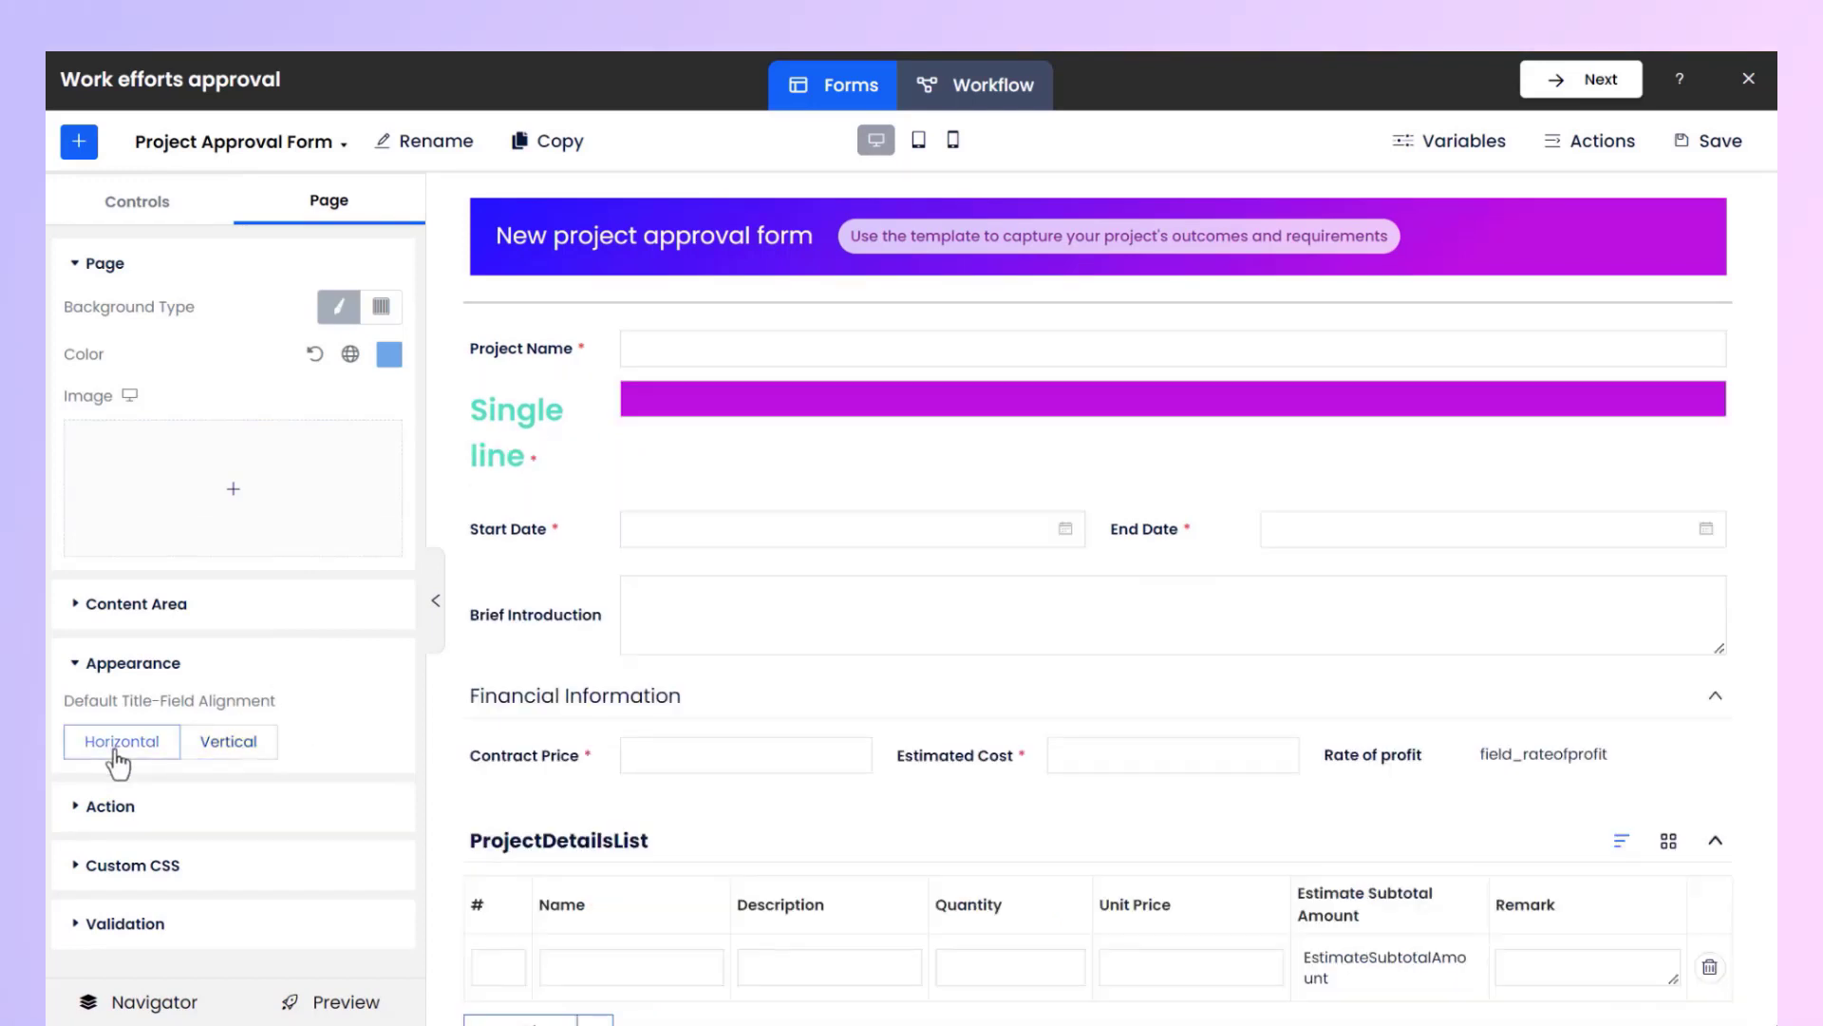
left_click(228, 742)
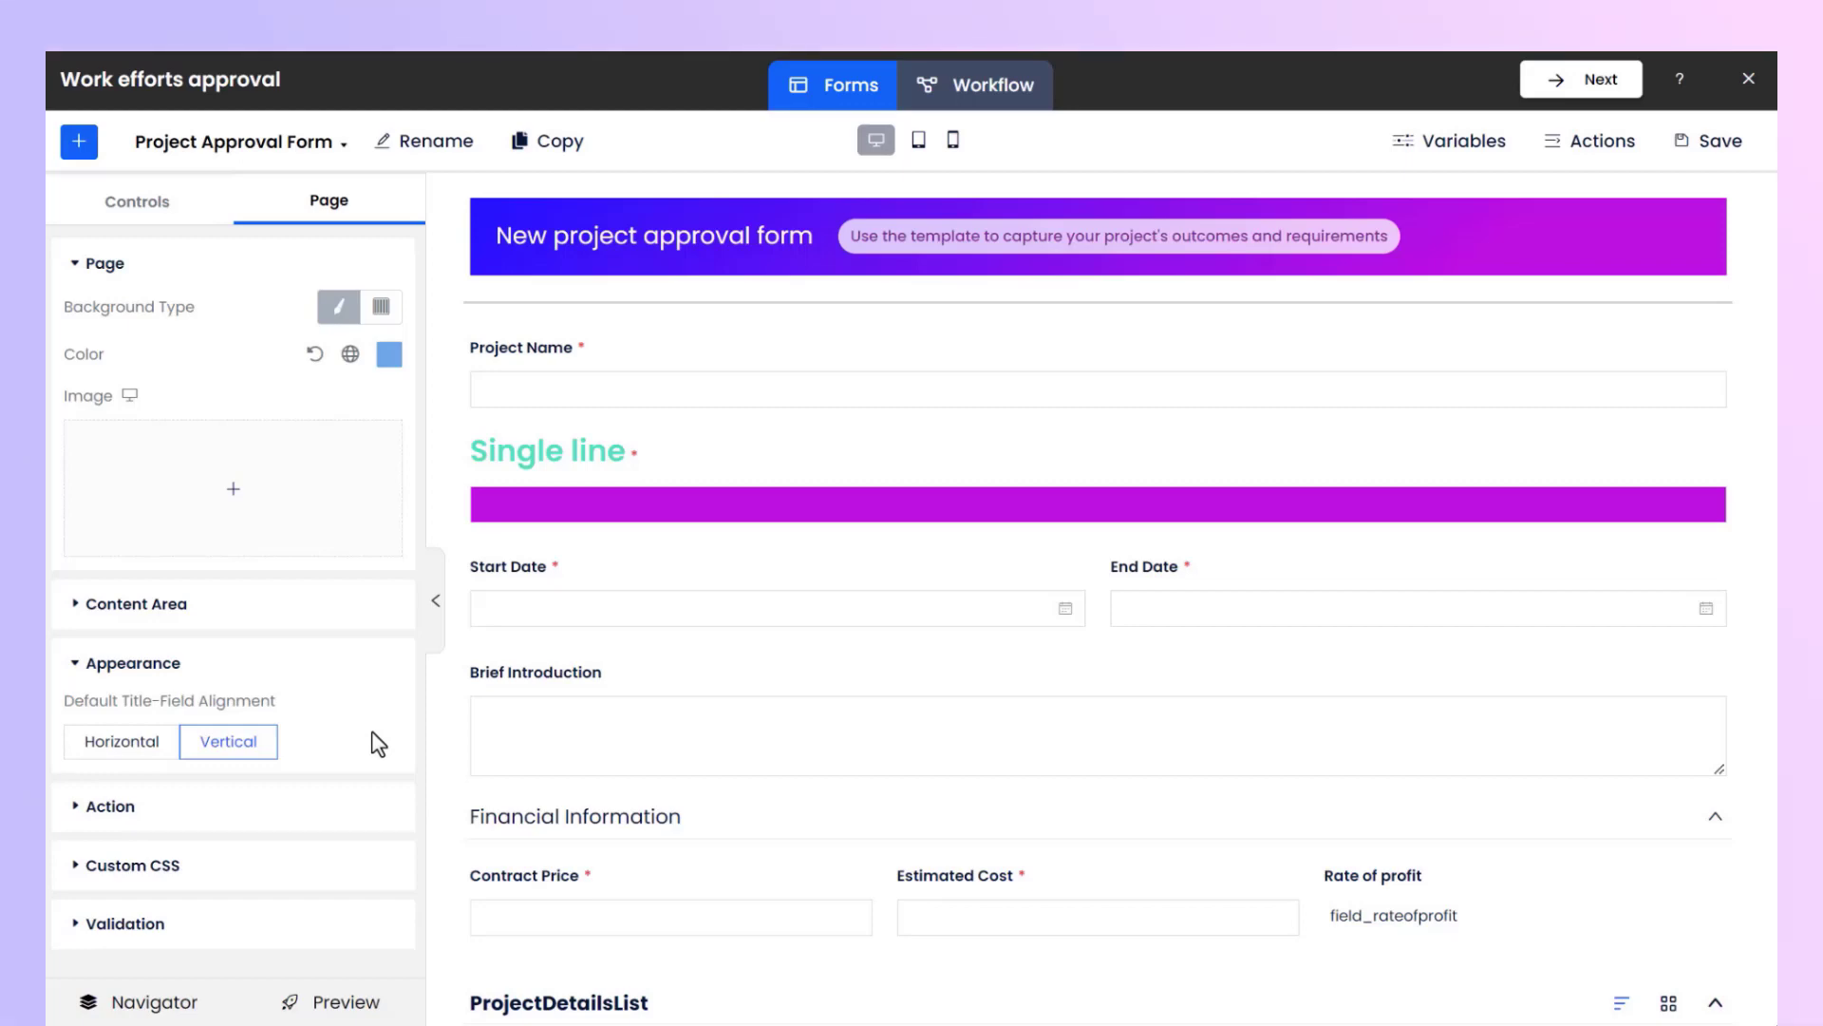
Expand the page's Custom CSS section to view it.
left_click(239, 866)
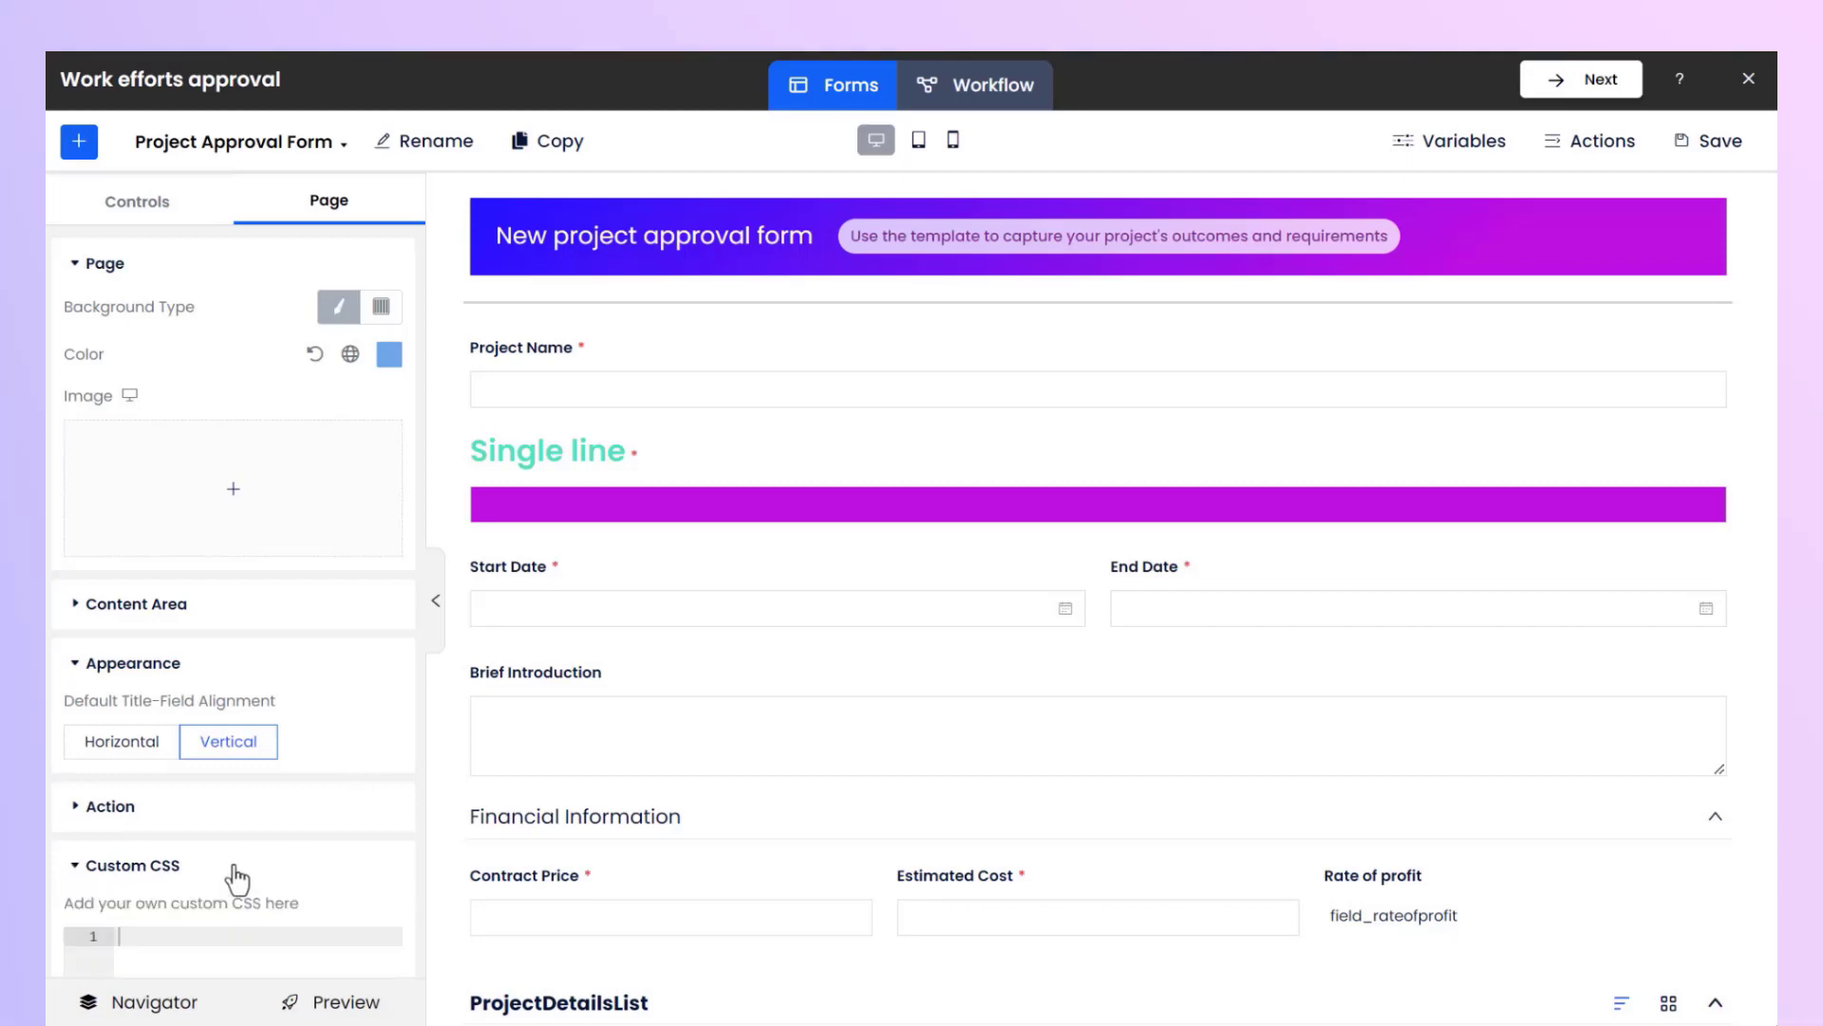
scroll(232, 863, "down", 3)
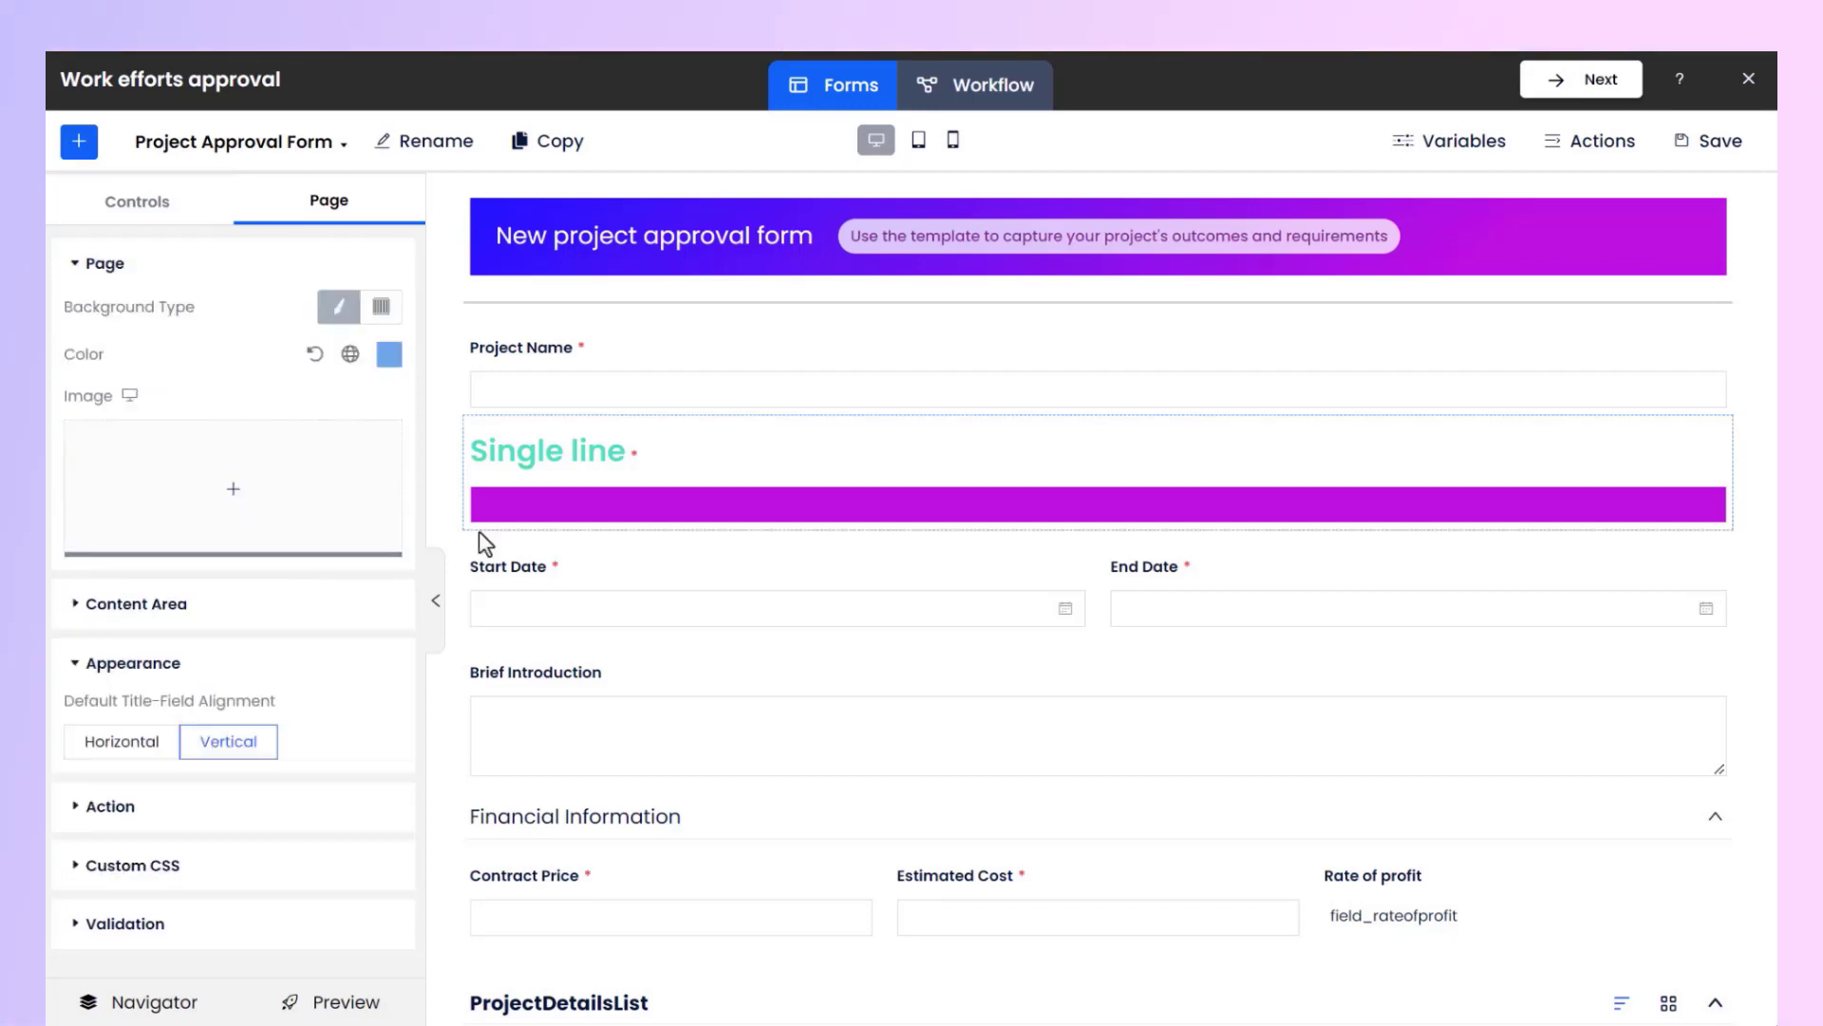
Duplicate the single line field.
left_click(710, 472)
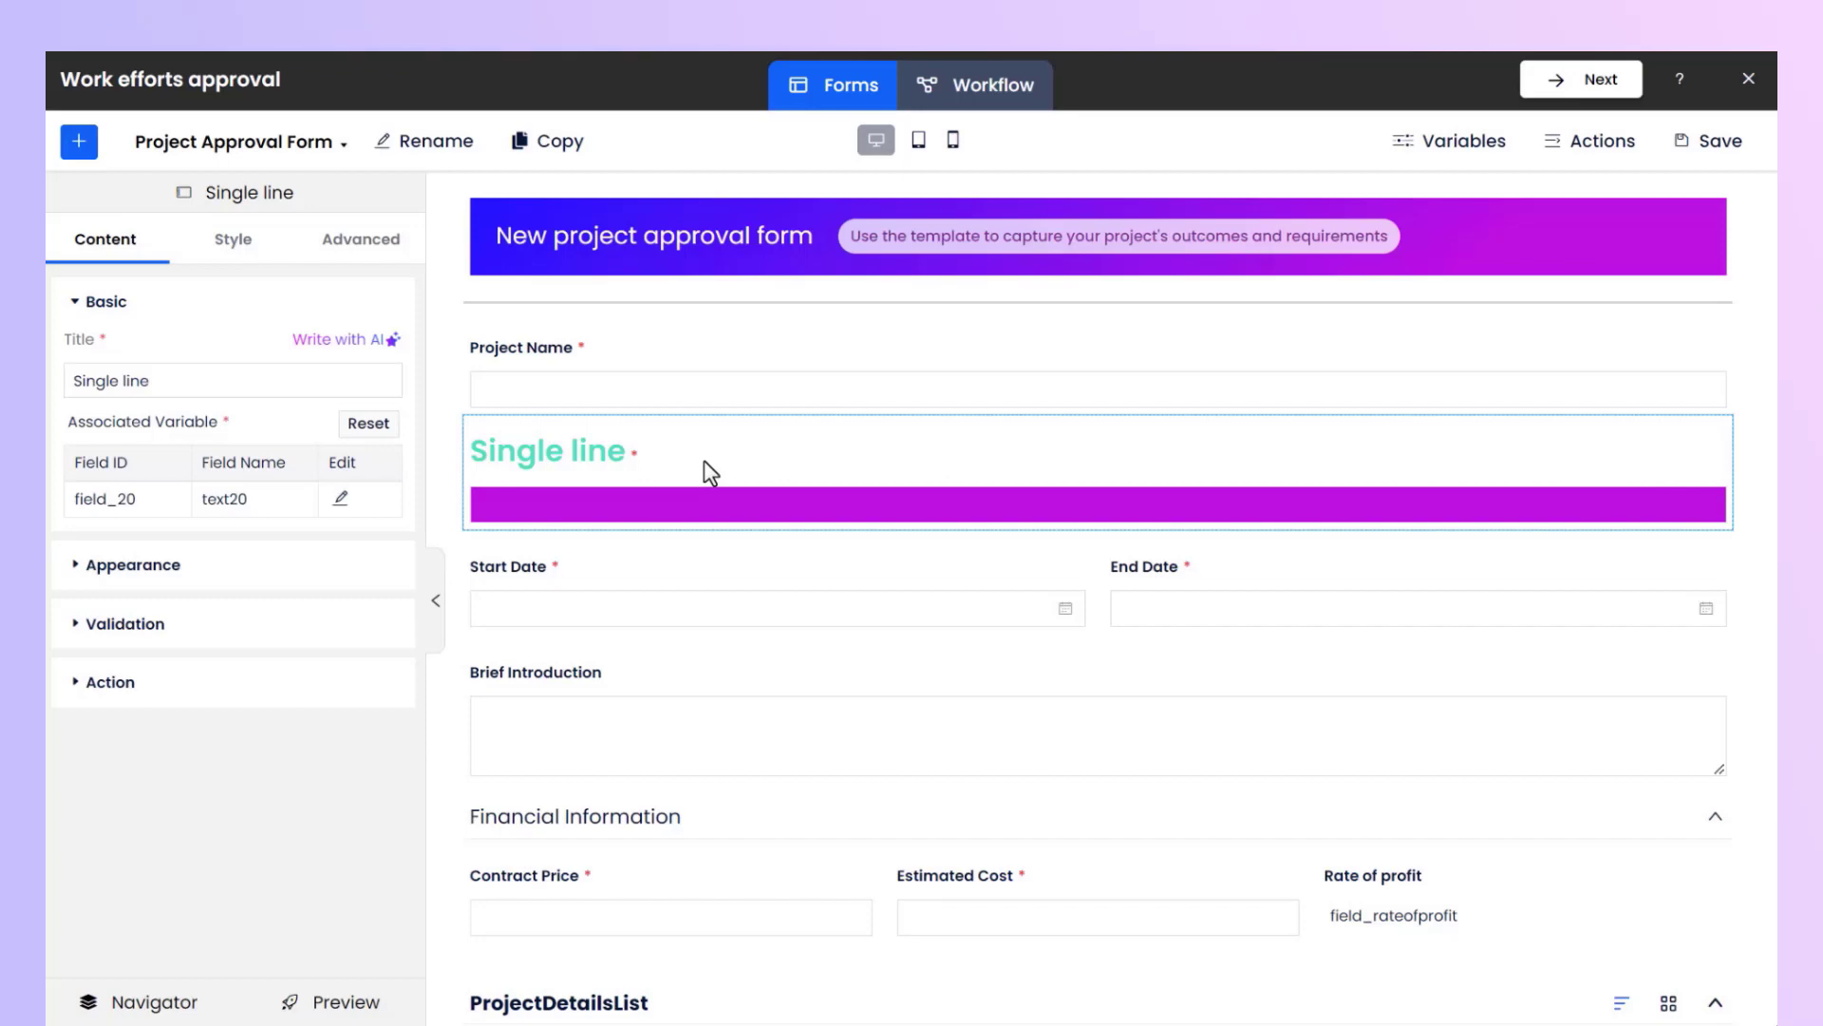
right_click(703, 462)
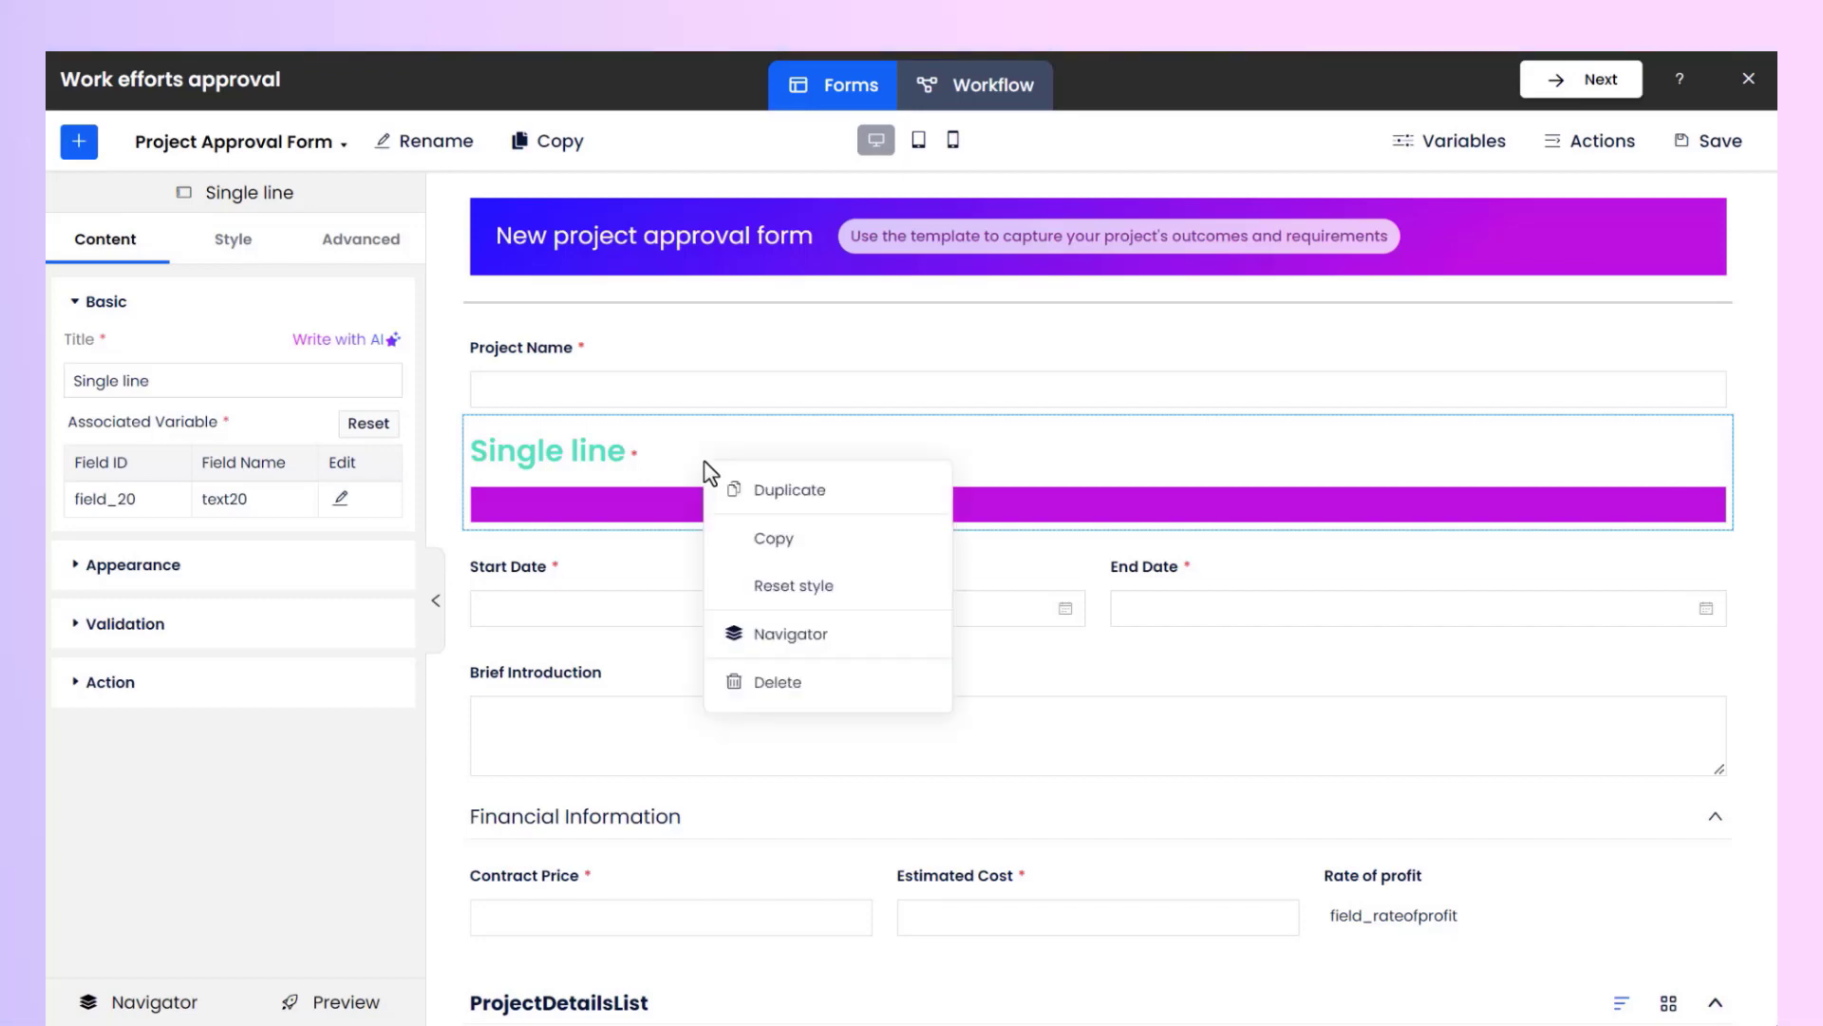
left_click(860, 498)
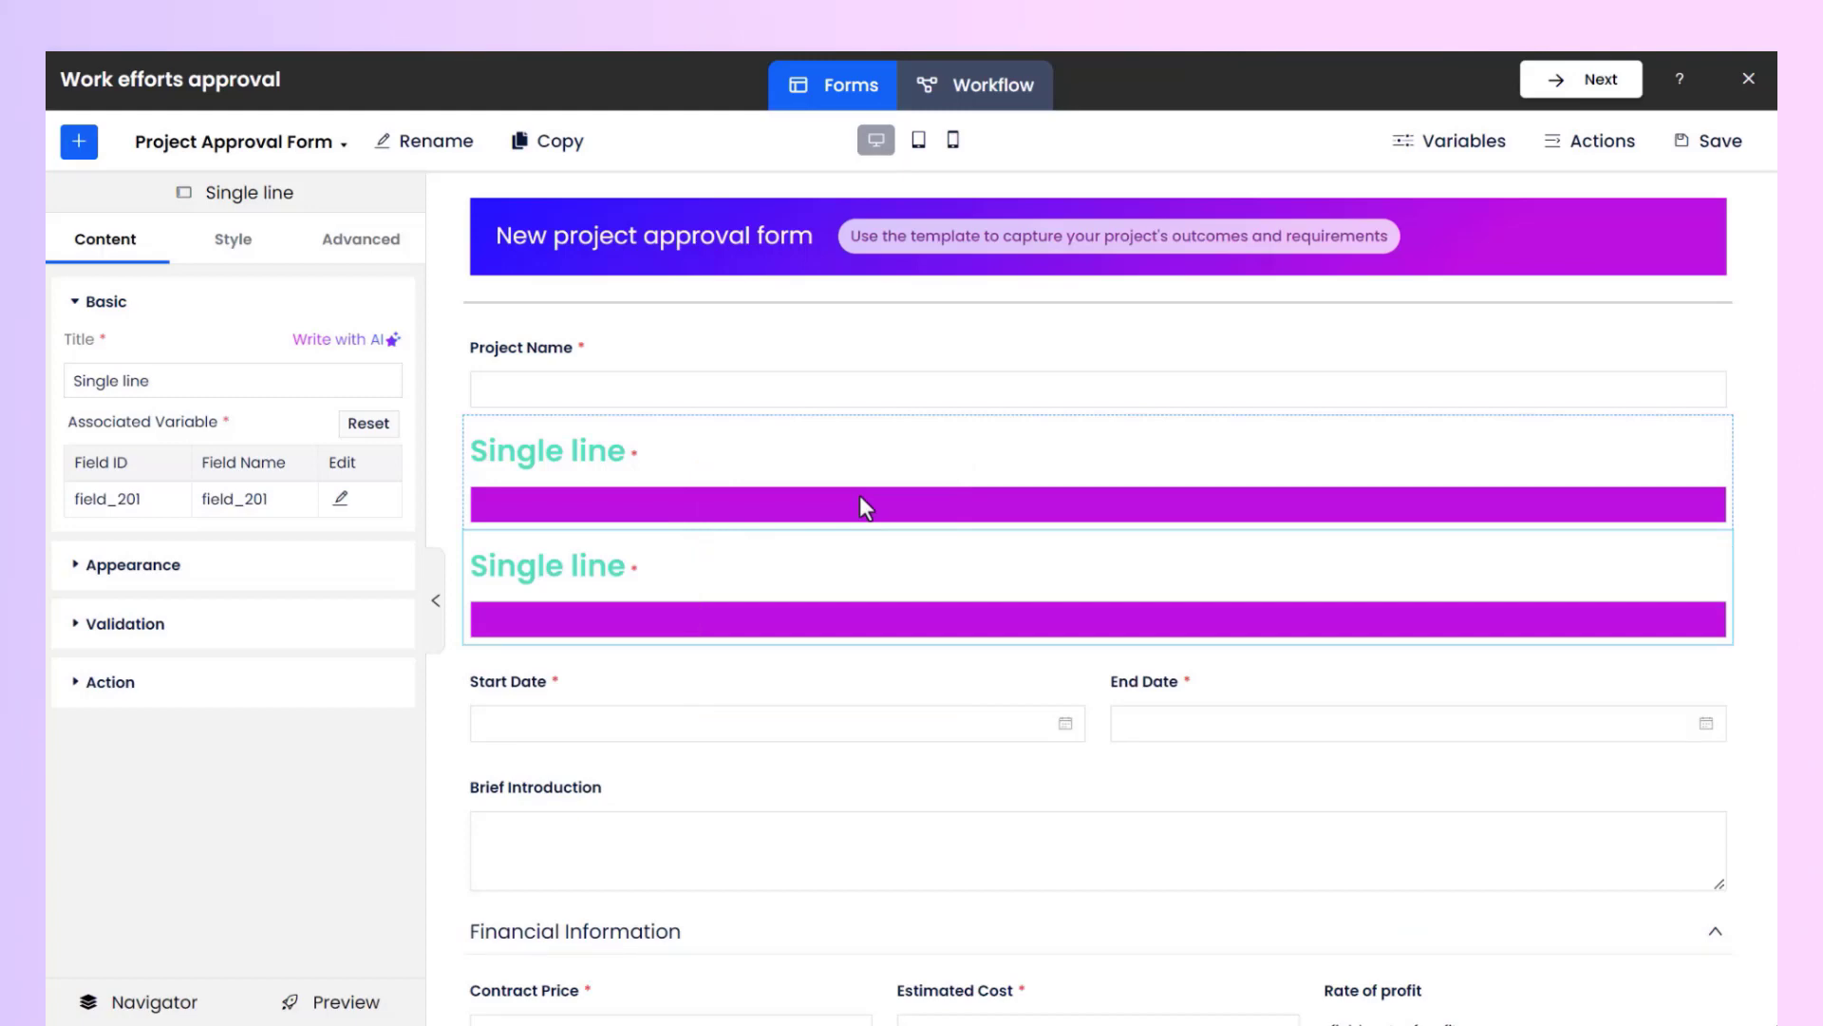
Copy the single line field's style and paste it onto the Project Name field.
right_click(873, 458)
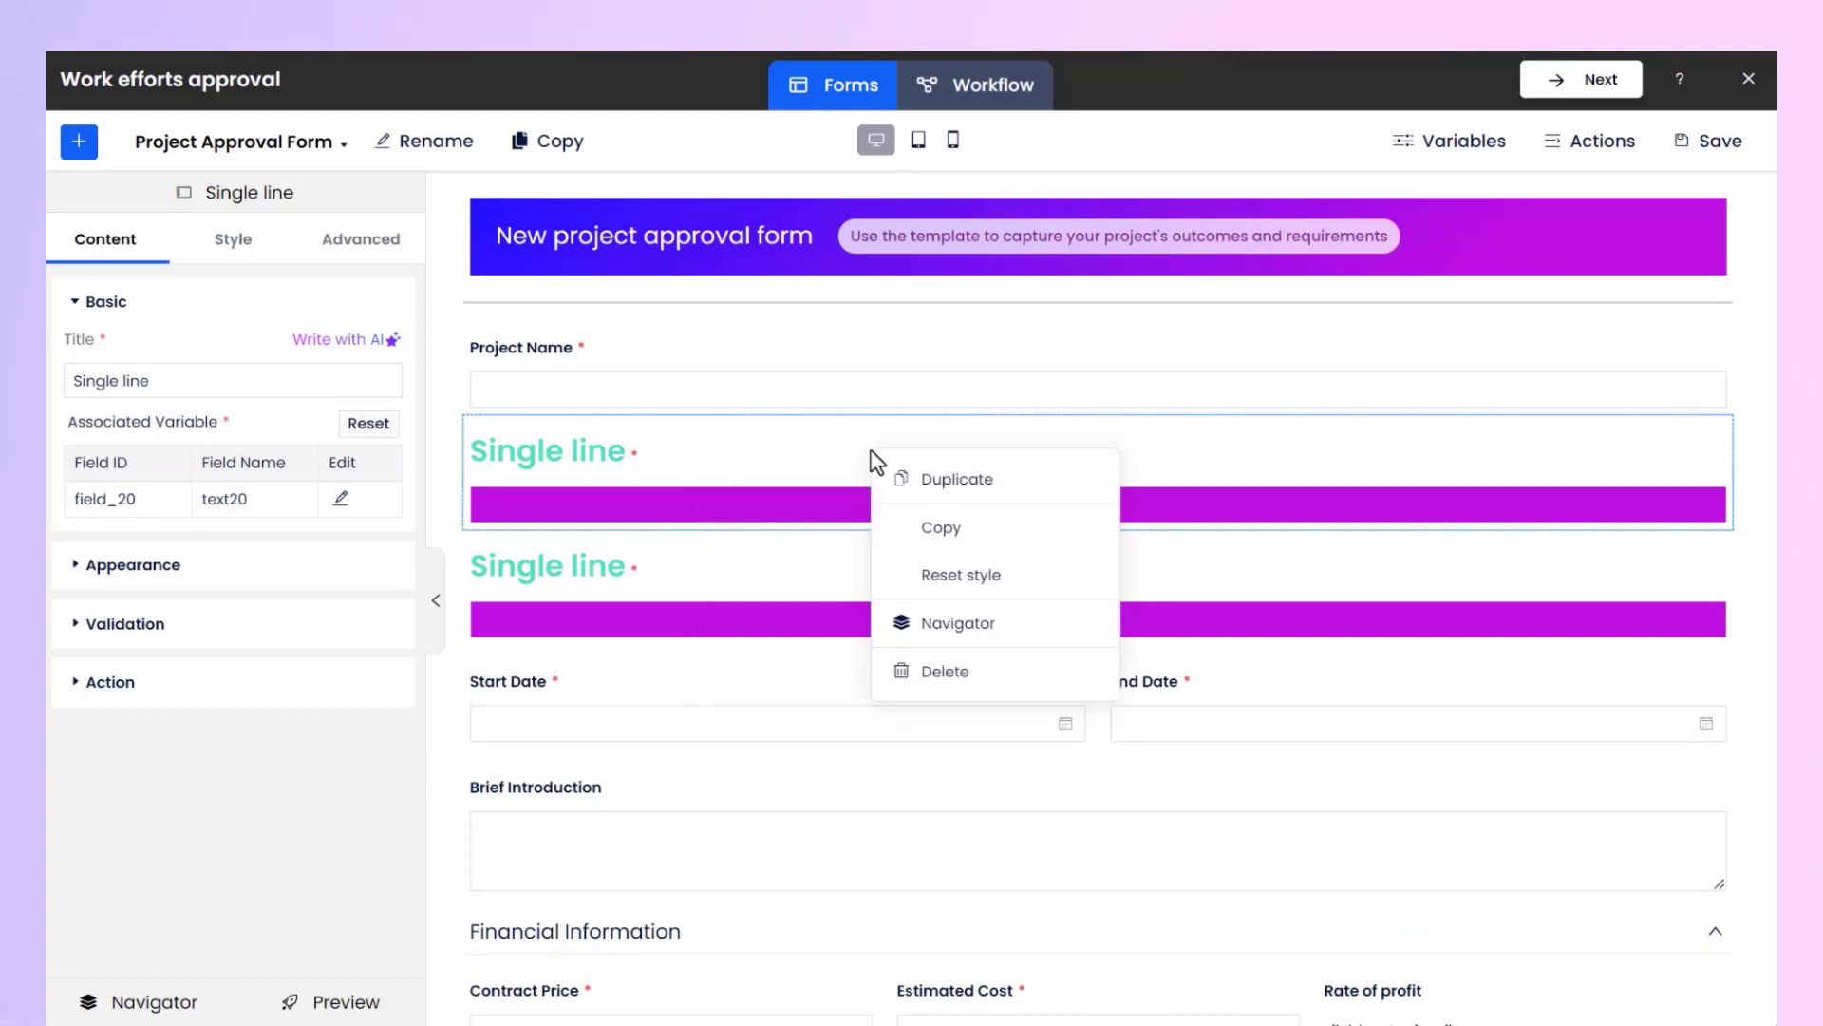
left_click(1003, 528)
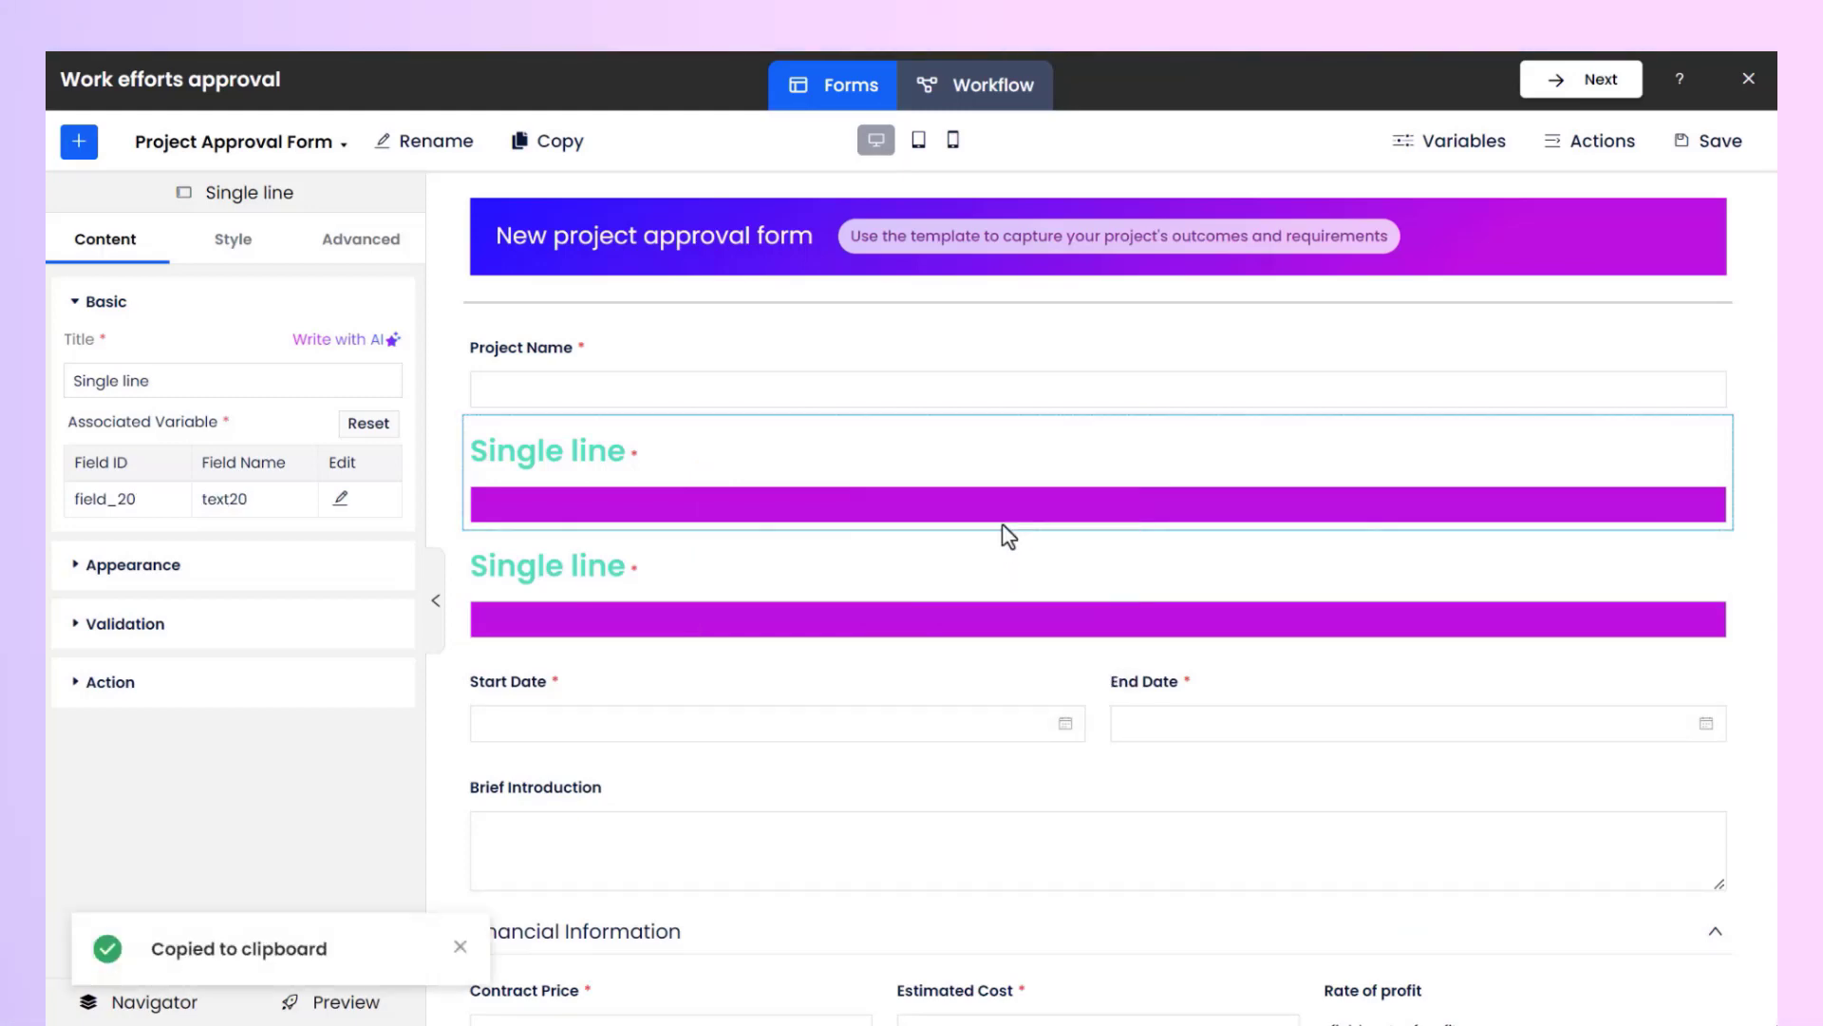
right_click(827, 348)
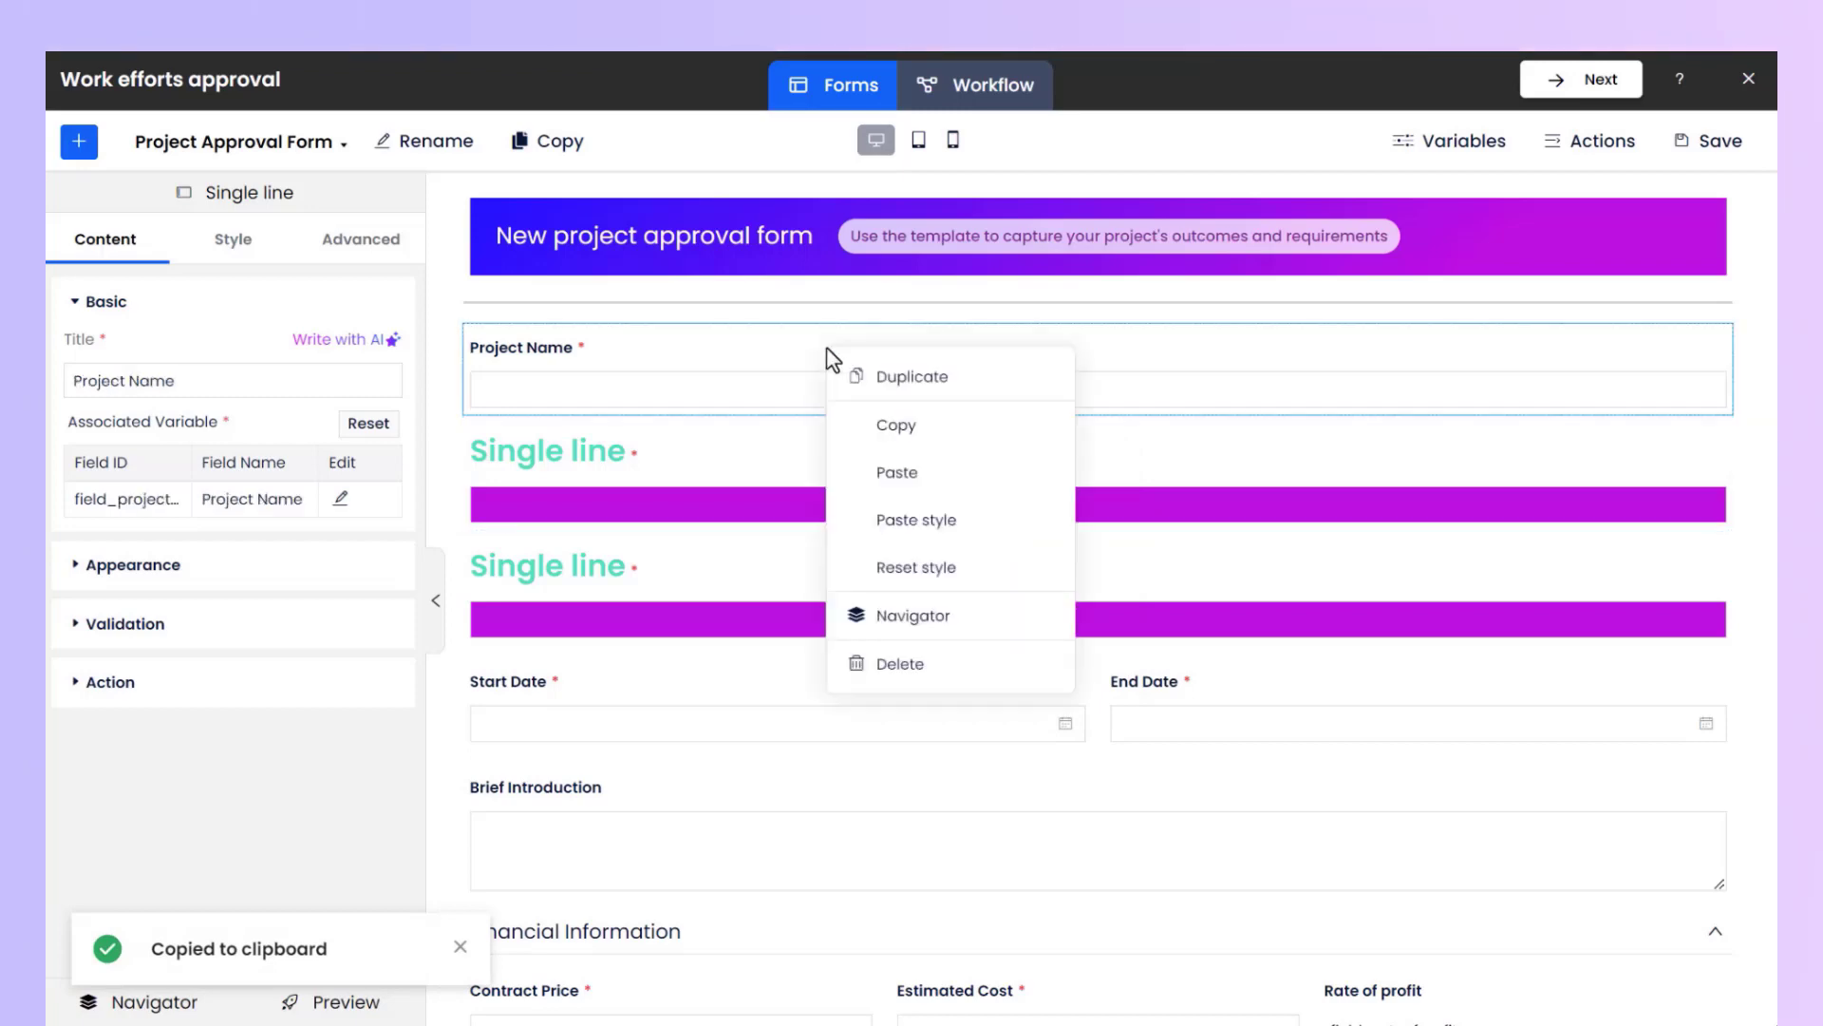
left_click(999, 537)
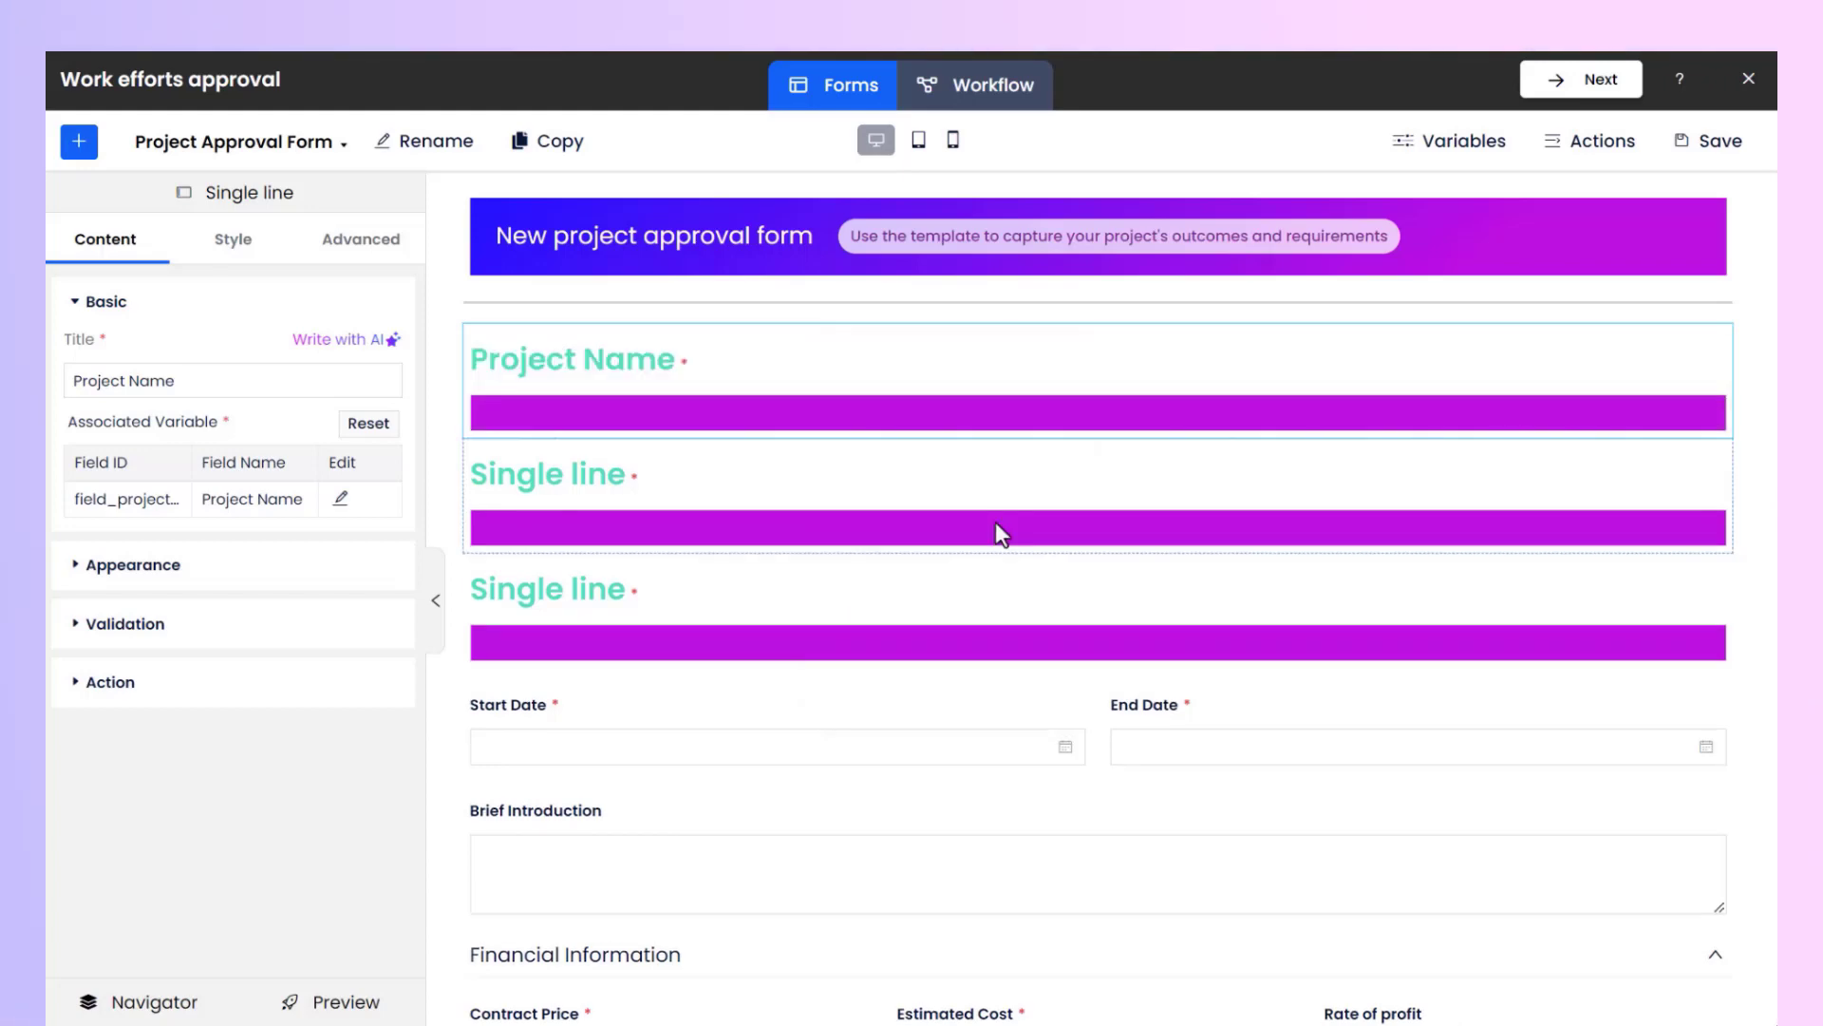
Reset the Project Name field's style.
right_click(898, 362)
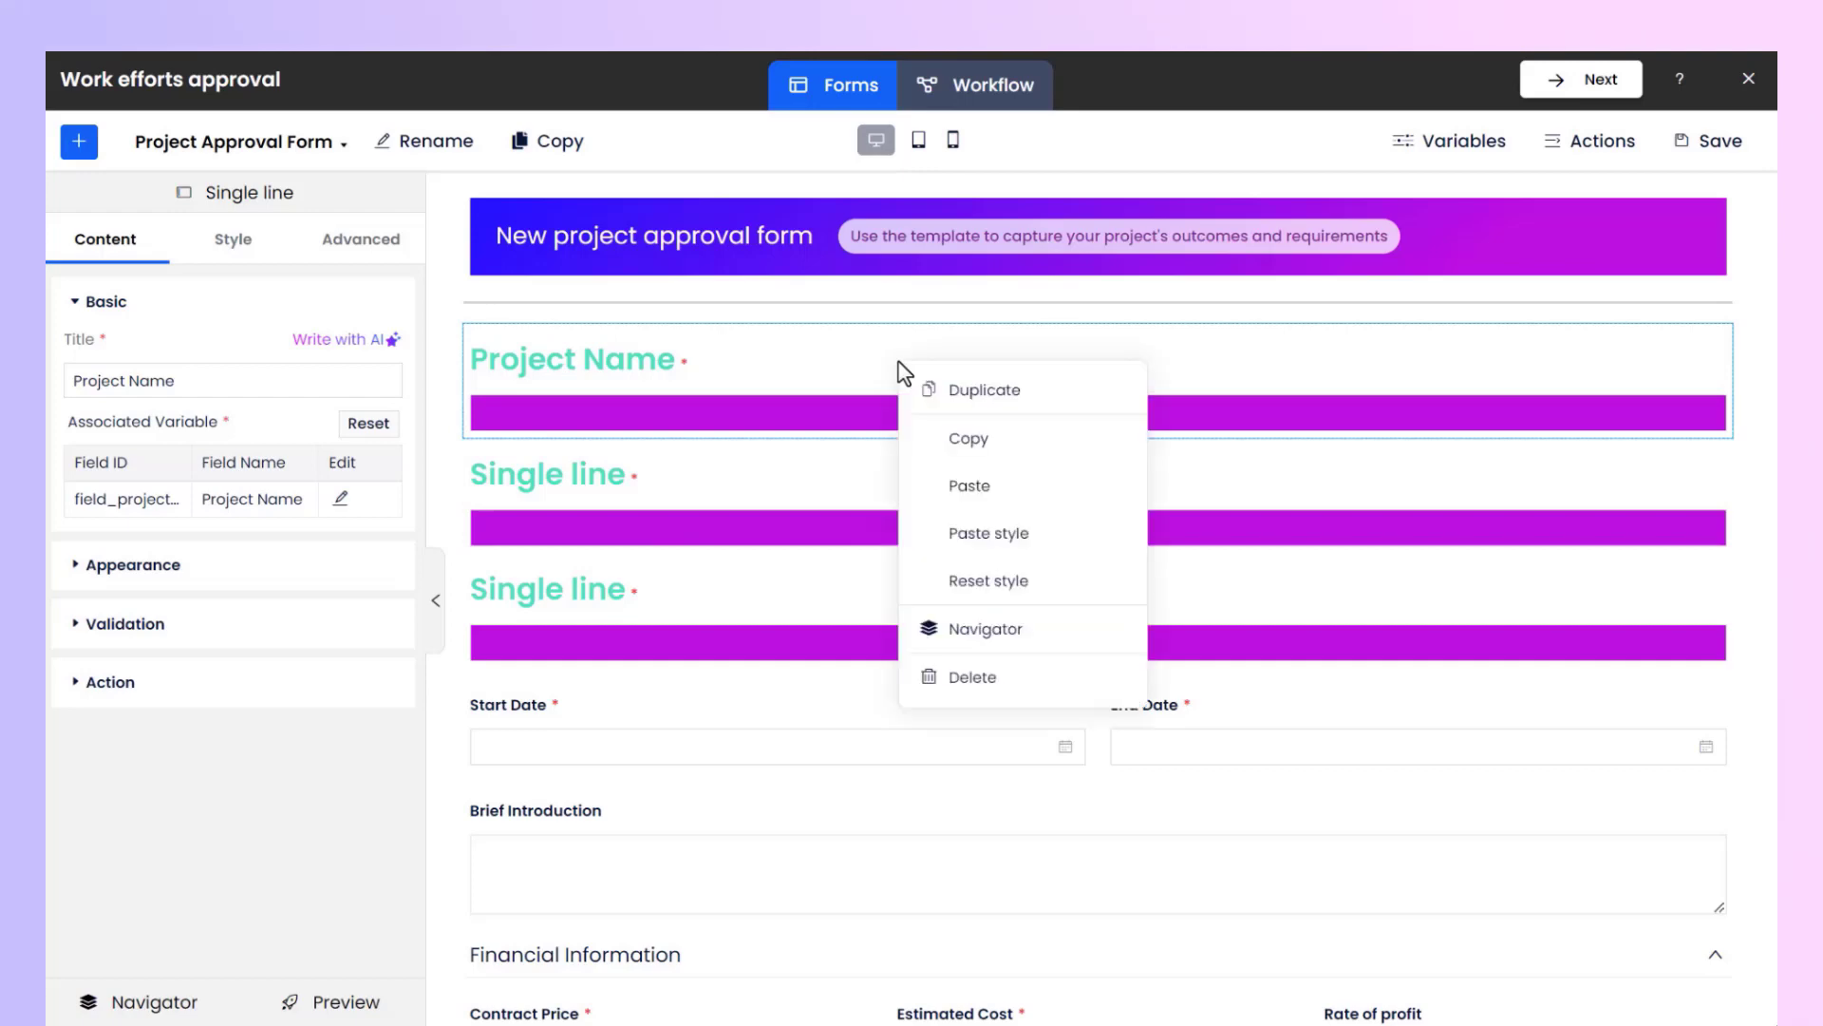
left_click(1060, 592)
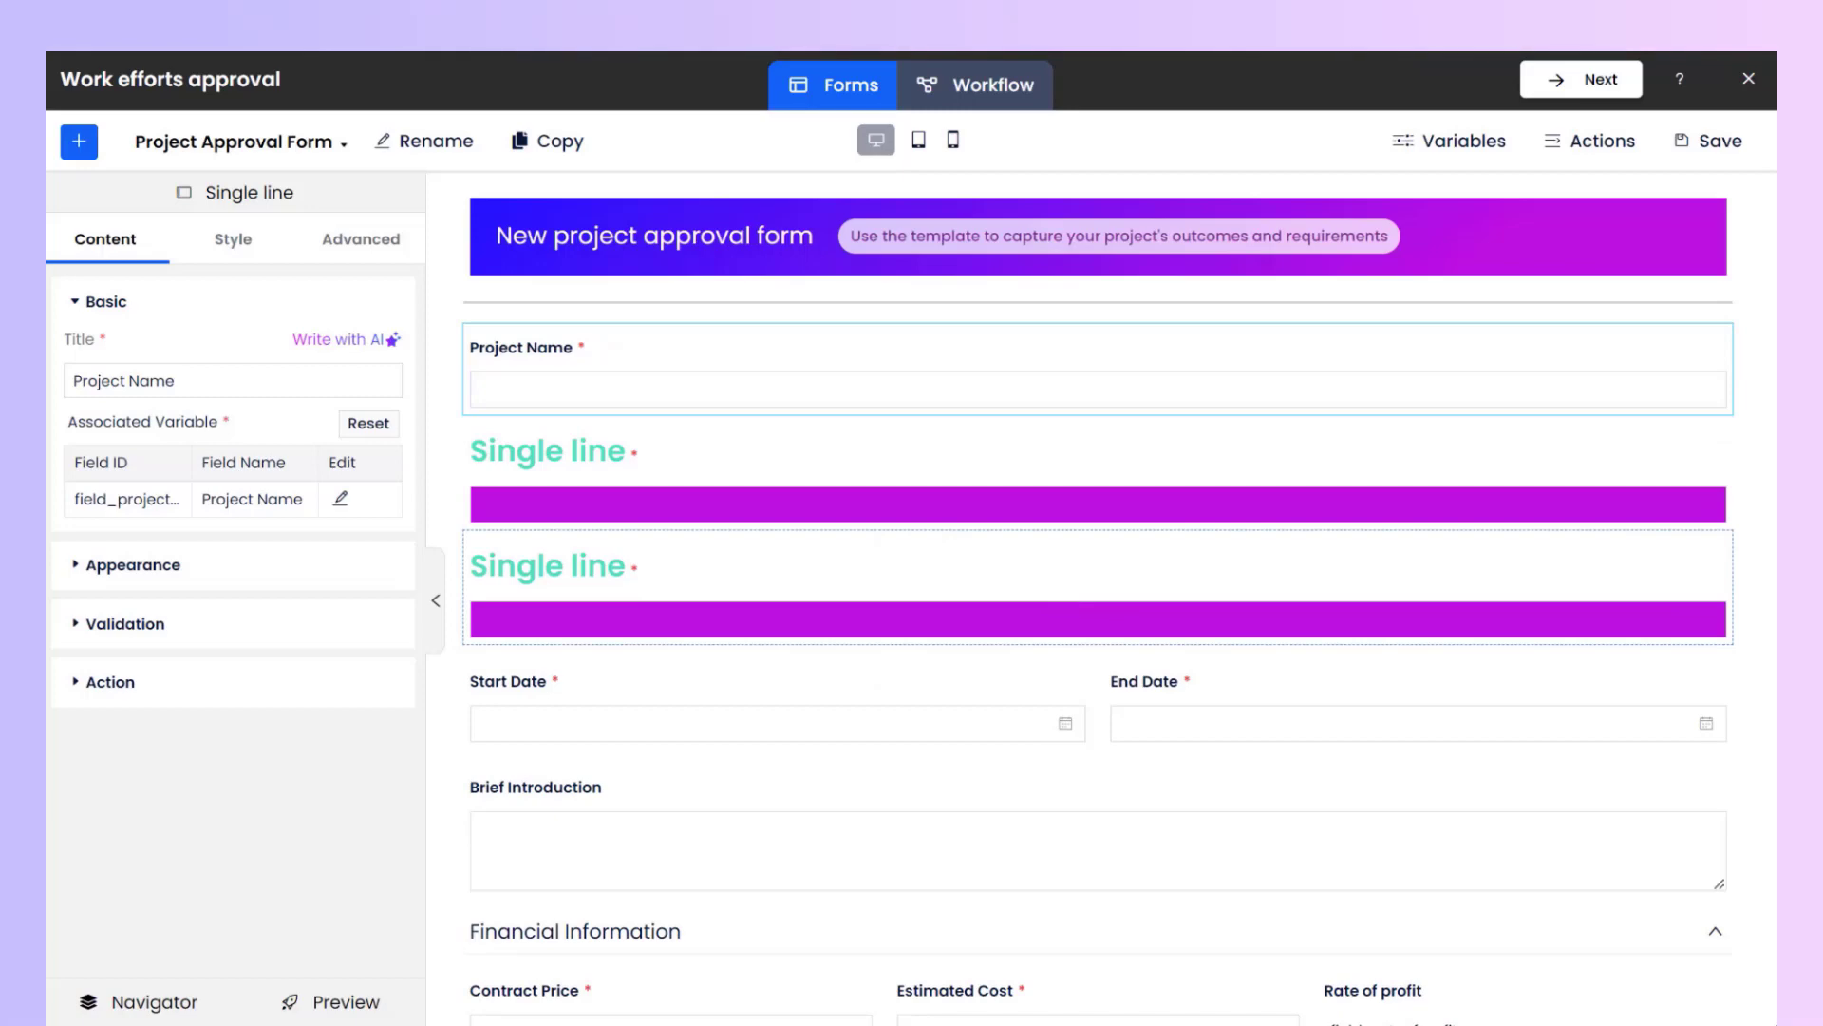
Open the Navigator for the duplicated single line field and move it above Project Name.
right_click(1030, 585)
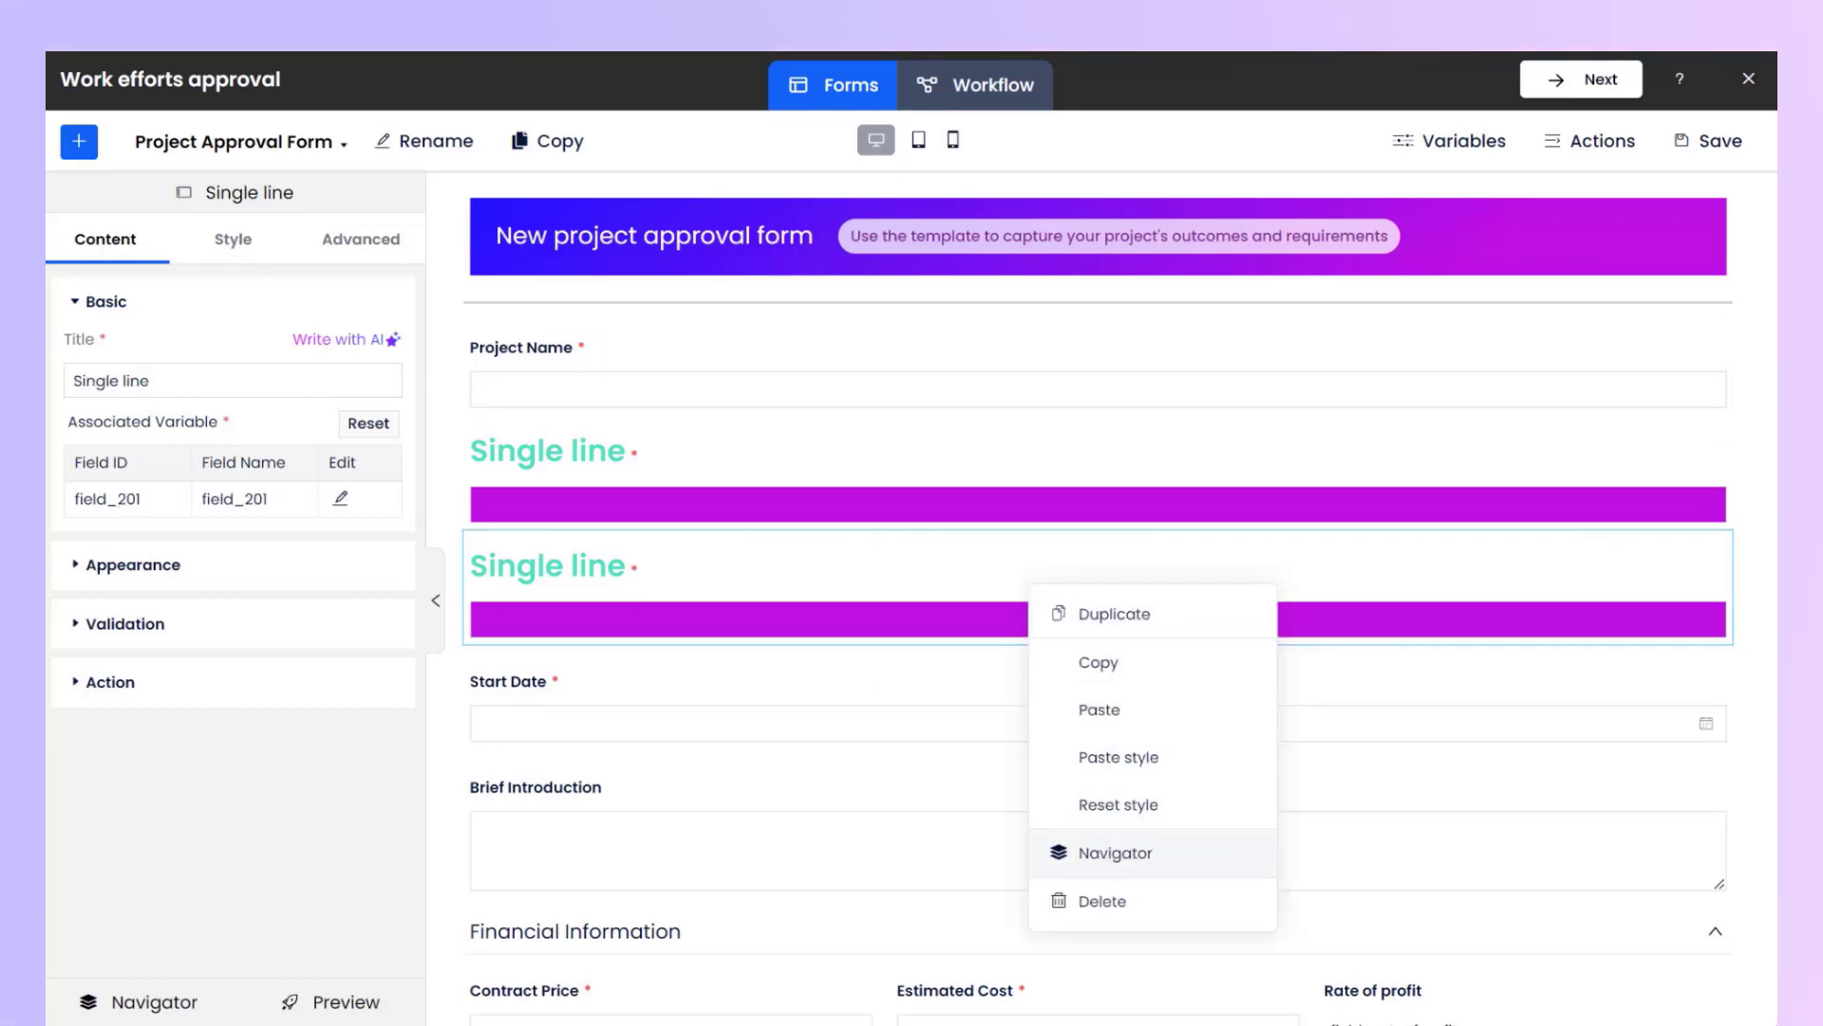
left_click(1115, 853)
left_click_drag(1367, 492, 1367, 567)
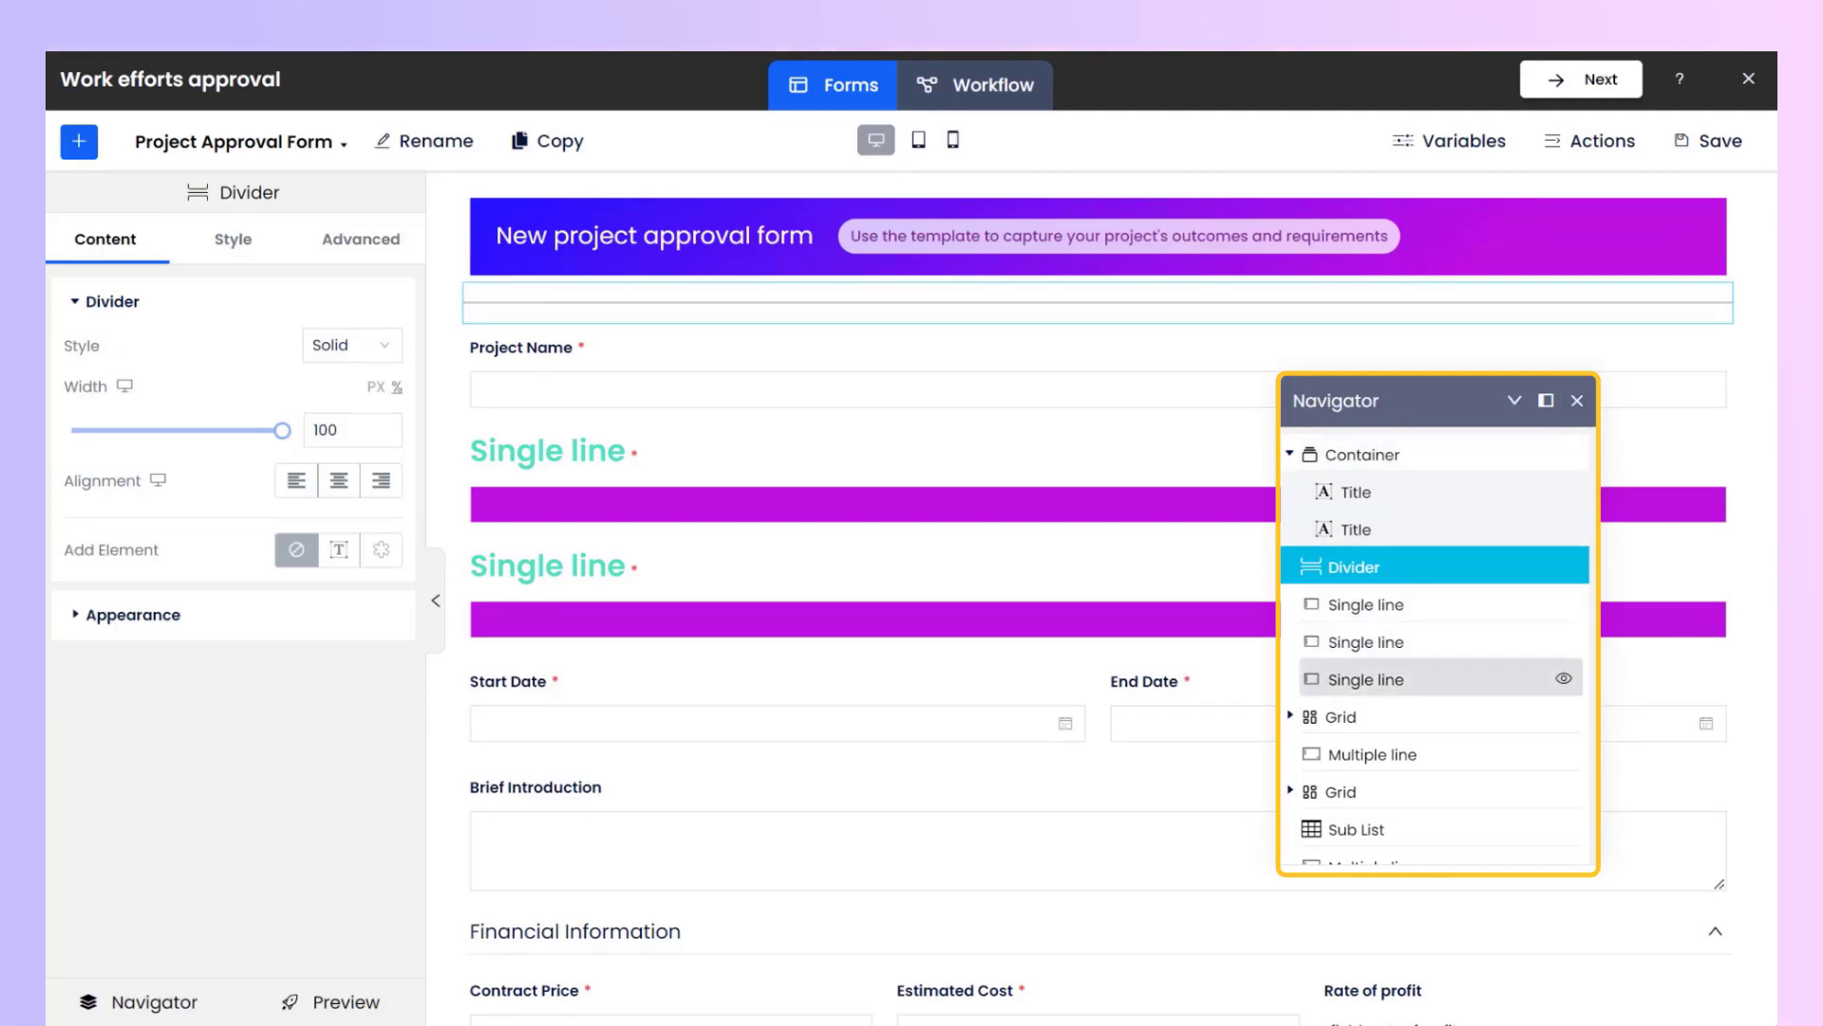
left_click_drag(1367, 679, 1367, 573)
Copy the moved single line field from the Navigator, then close the Navigator.
left_click(1373, 829)
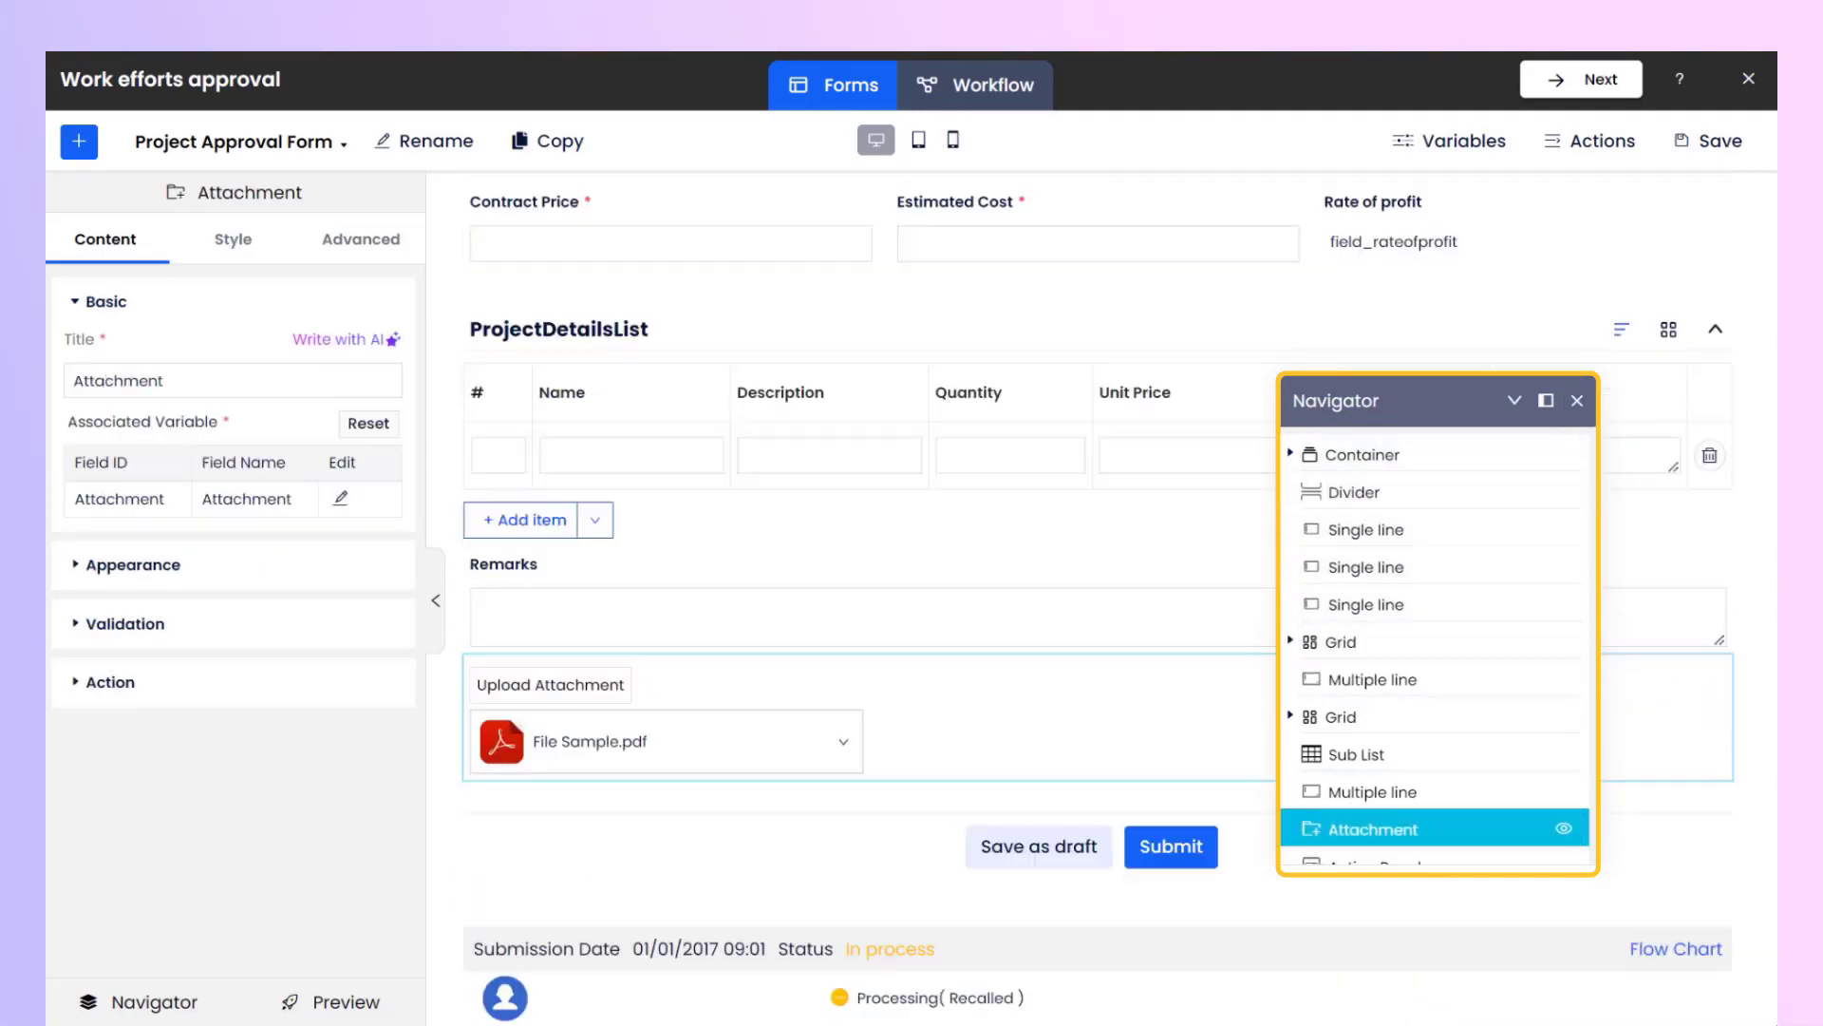
left_click(1367, 530)
right_click(1424, 529)
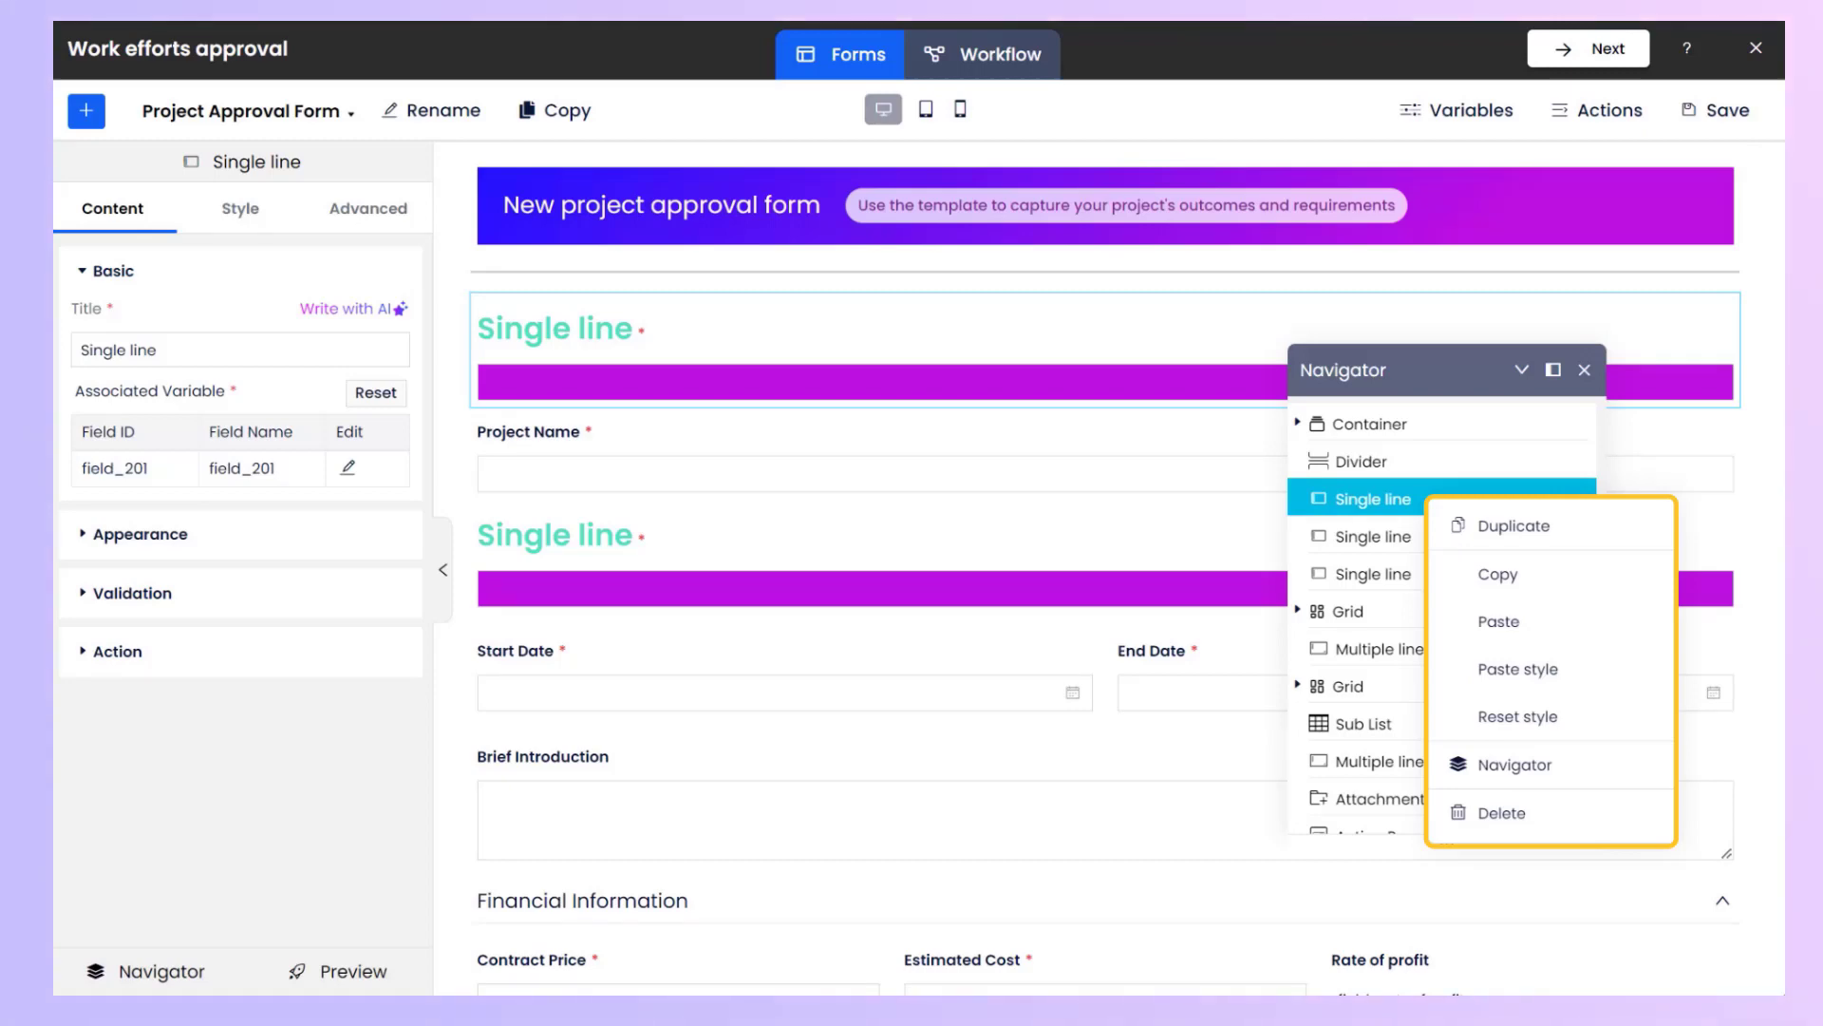
left_click(1498, 574)
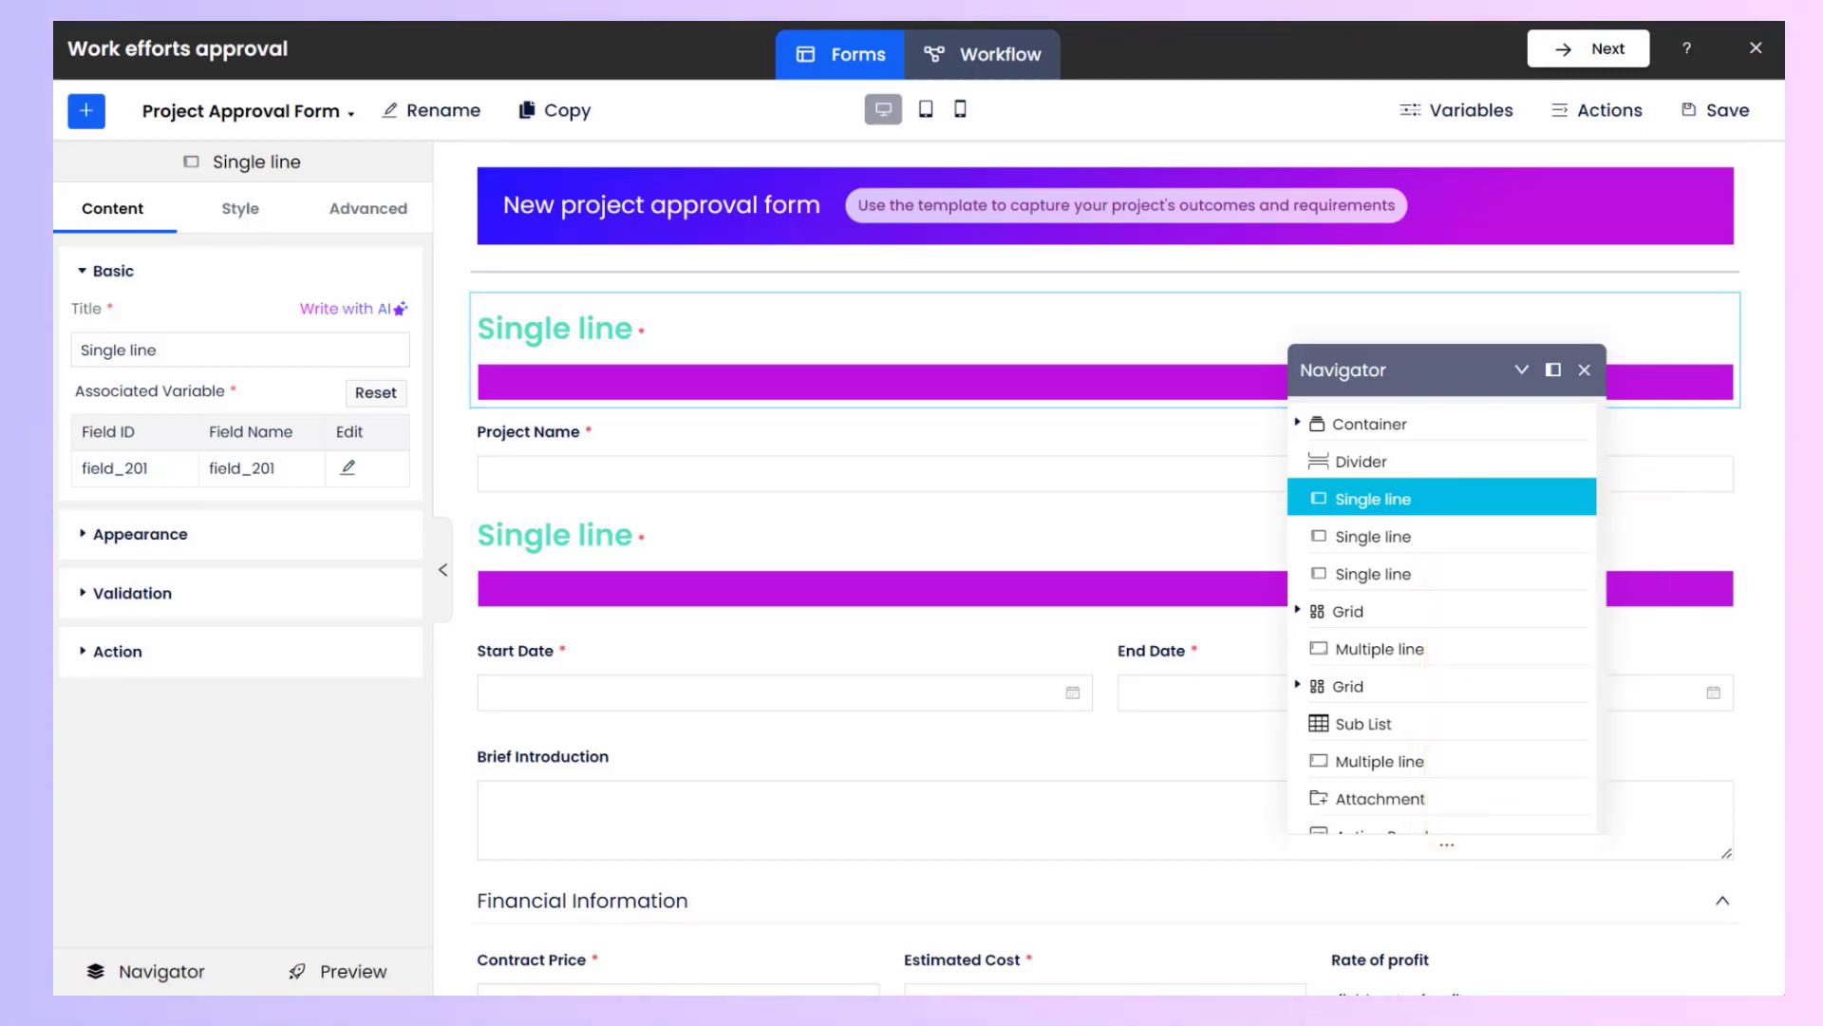
left_click(1584, 370)
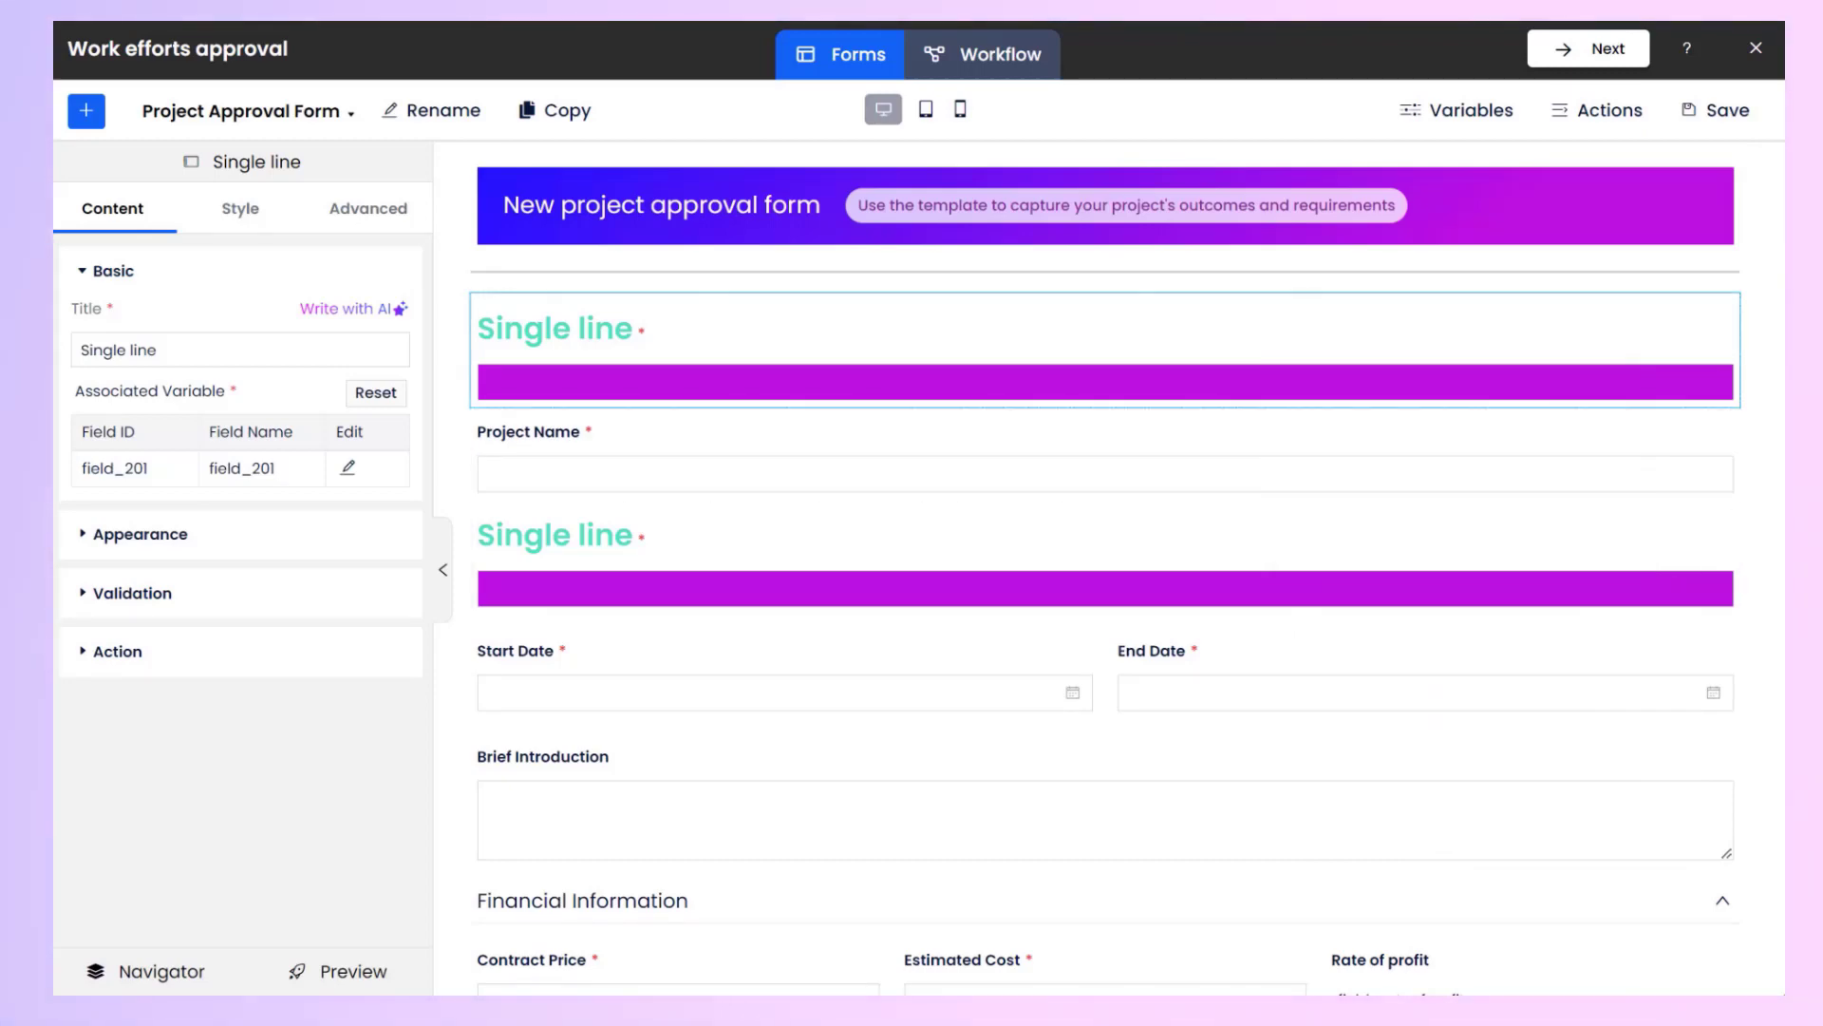
Delete the moved single line field together with its variable field_201.
right_click(1154, 361)
left_click(1225, 675)
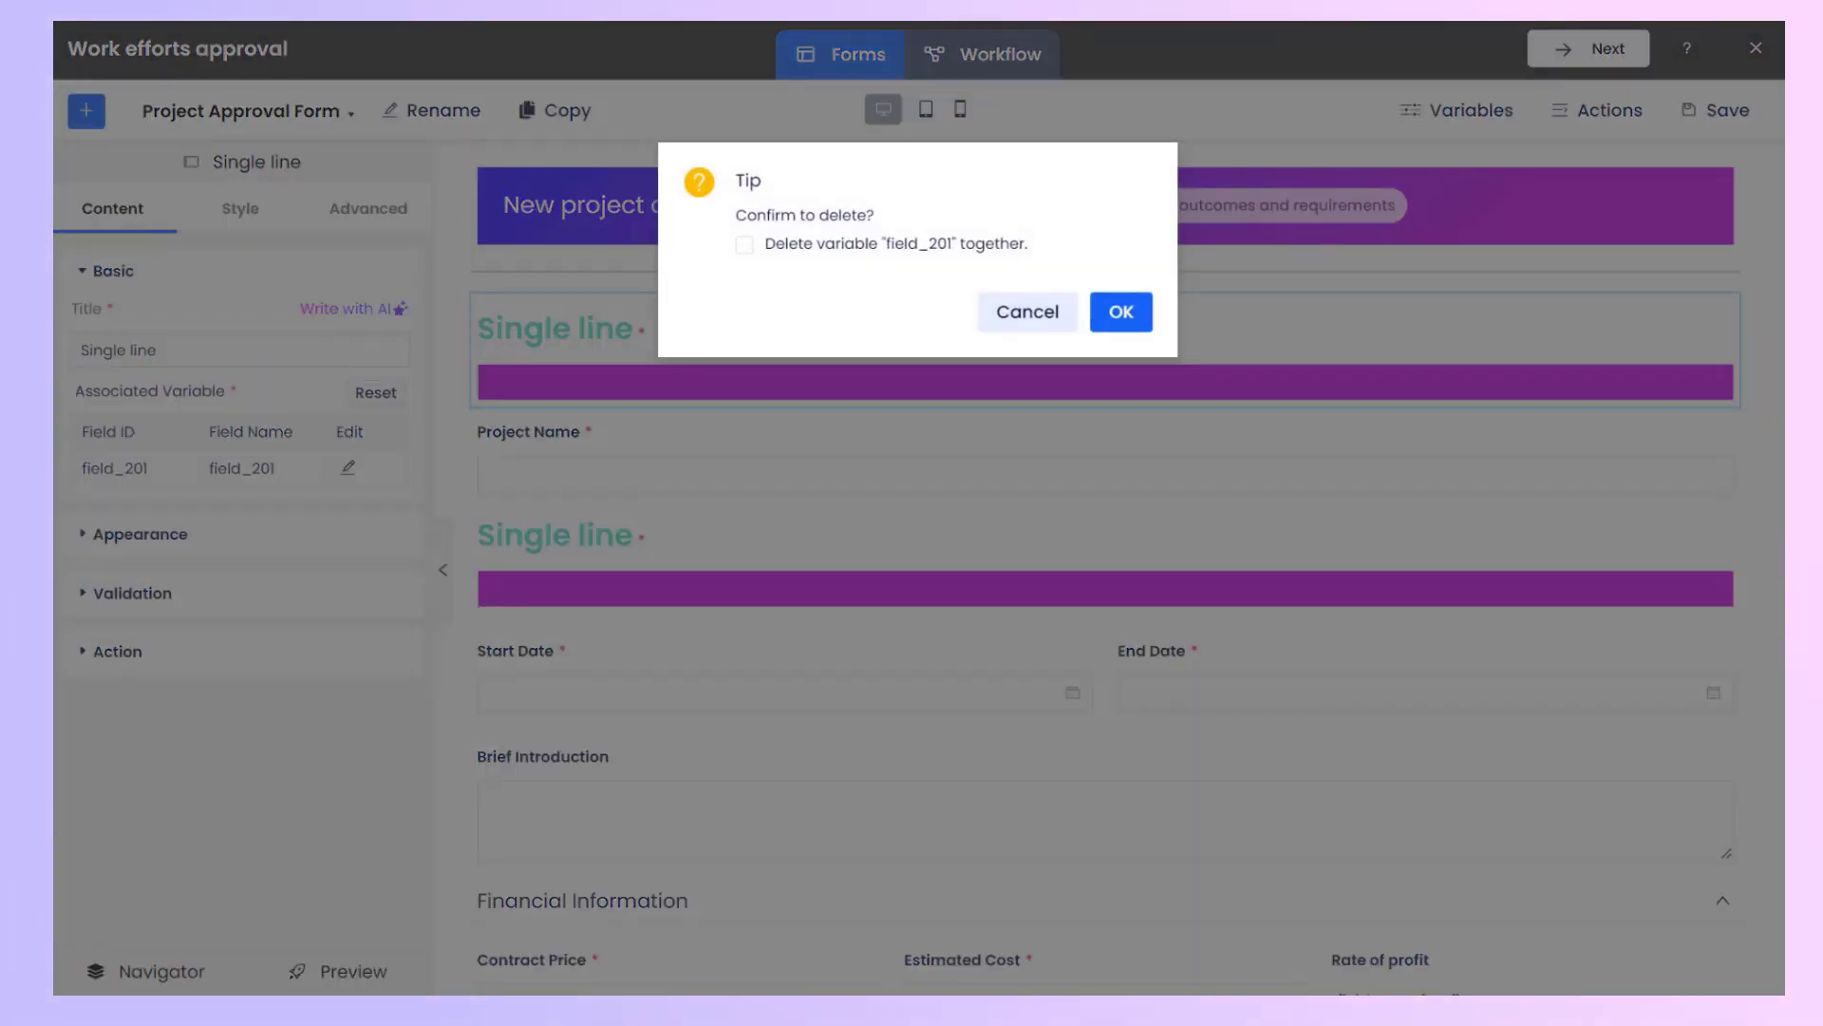
left_click(745, 245)
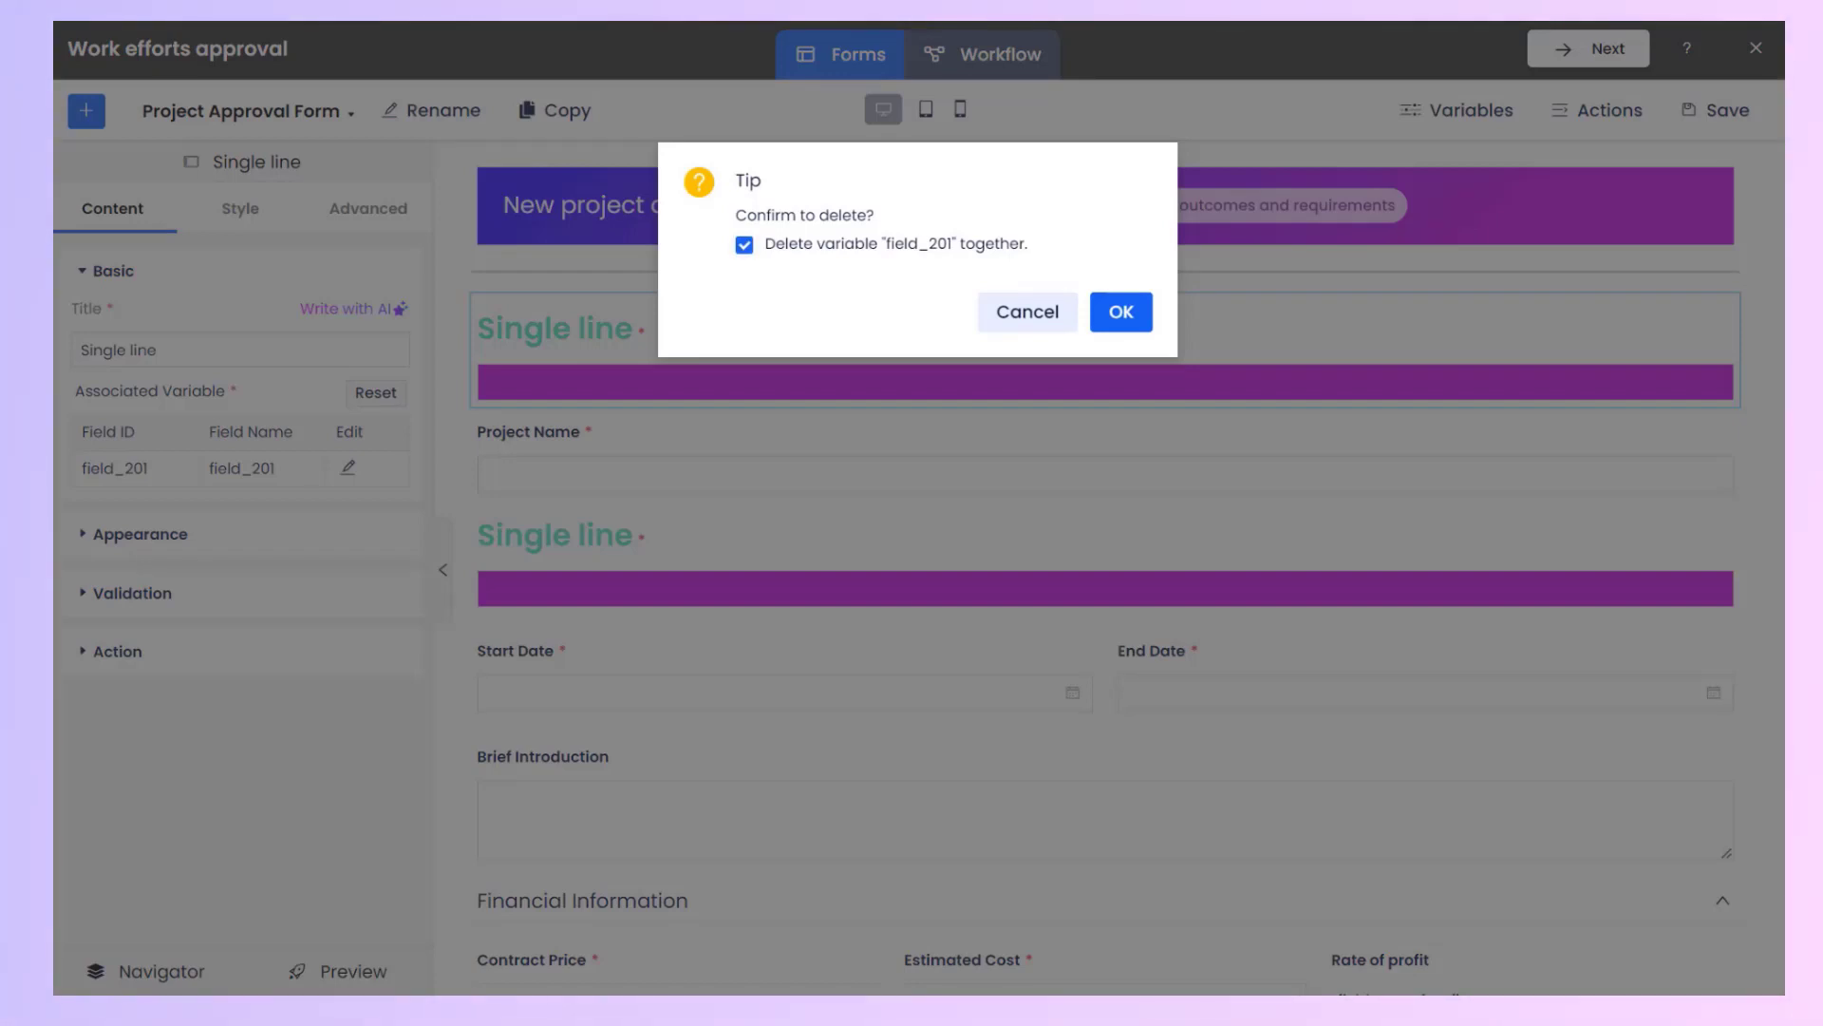
left_click(1121, 311)
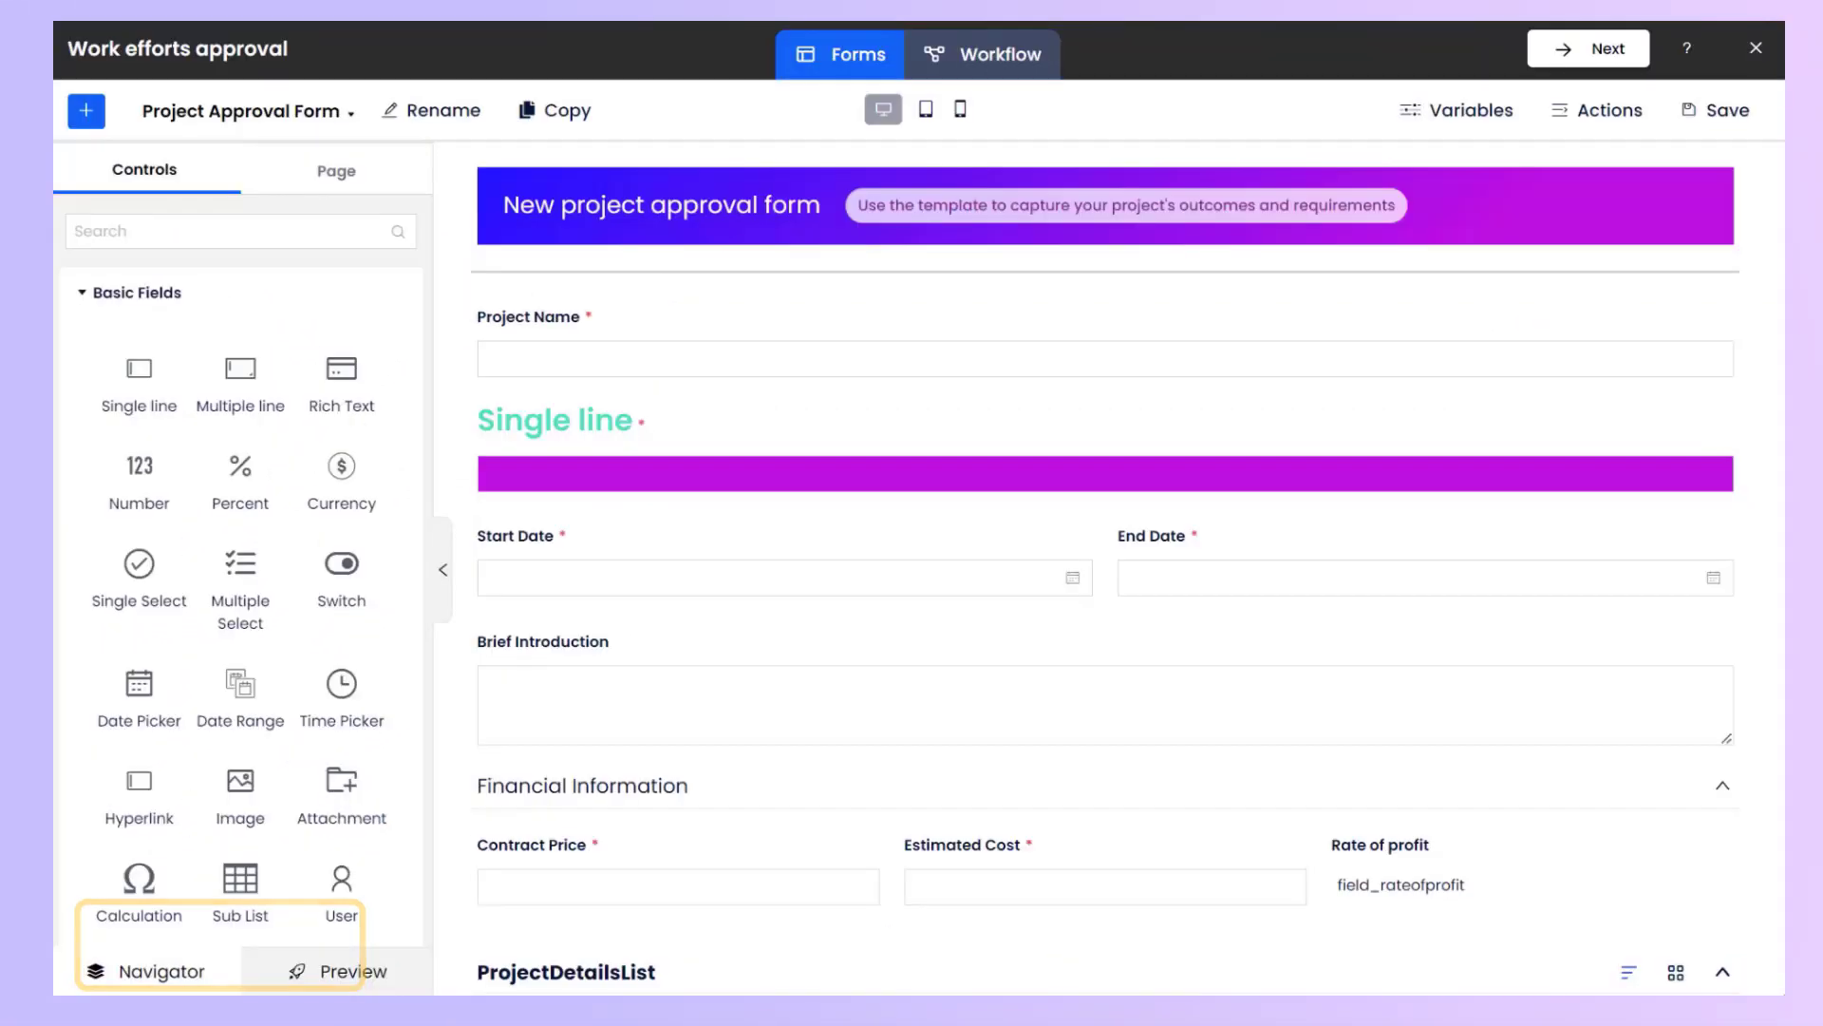
Open and close the Navigator, then preview the form and close the preview.
left_click(214, 939)
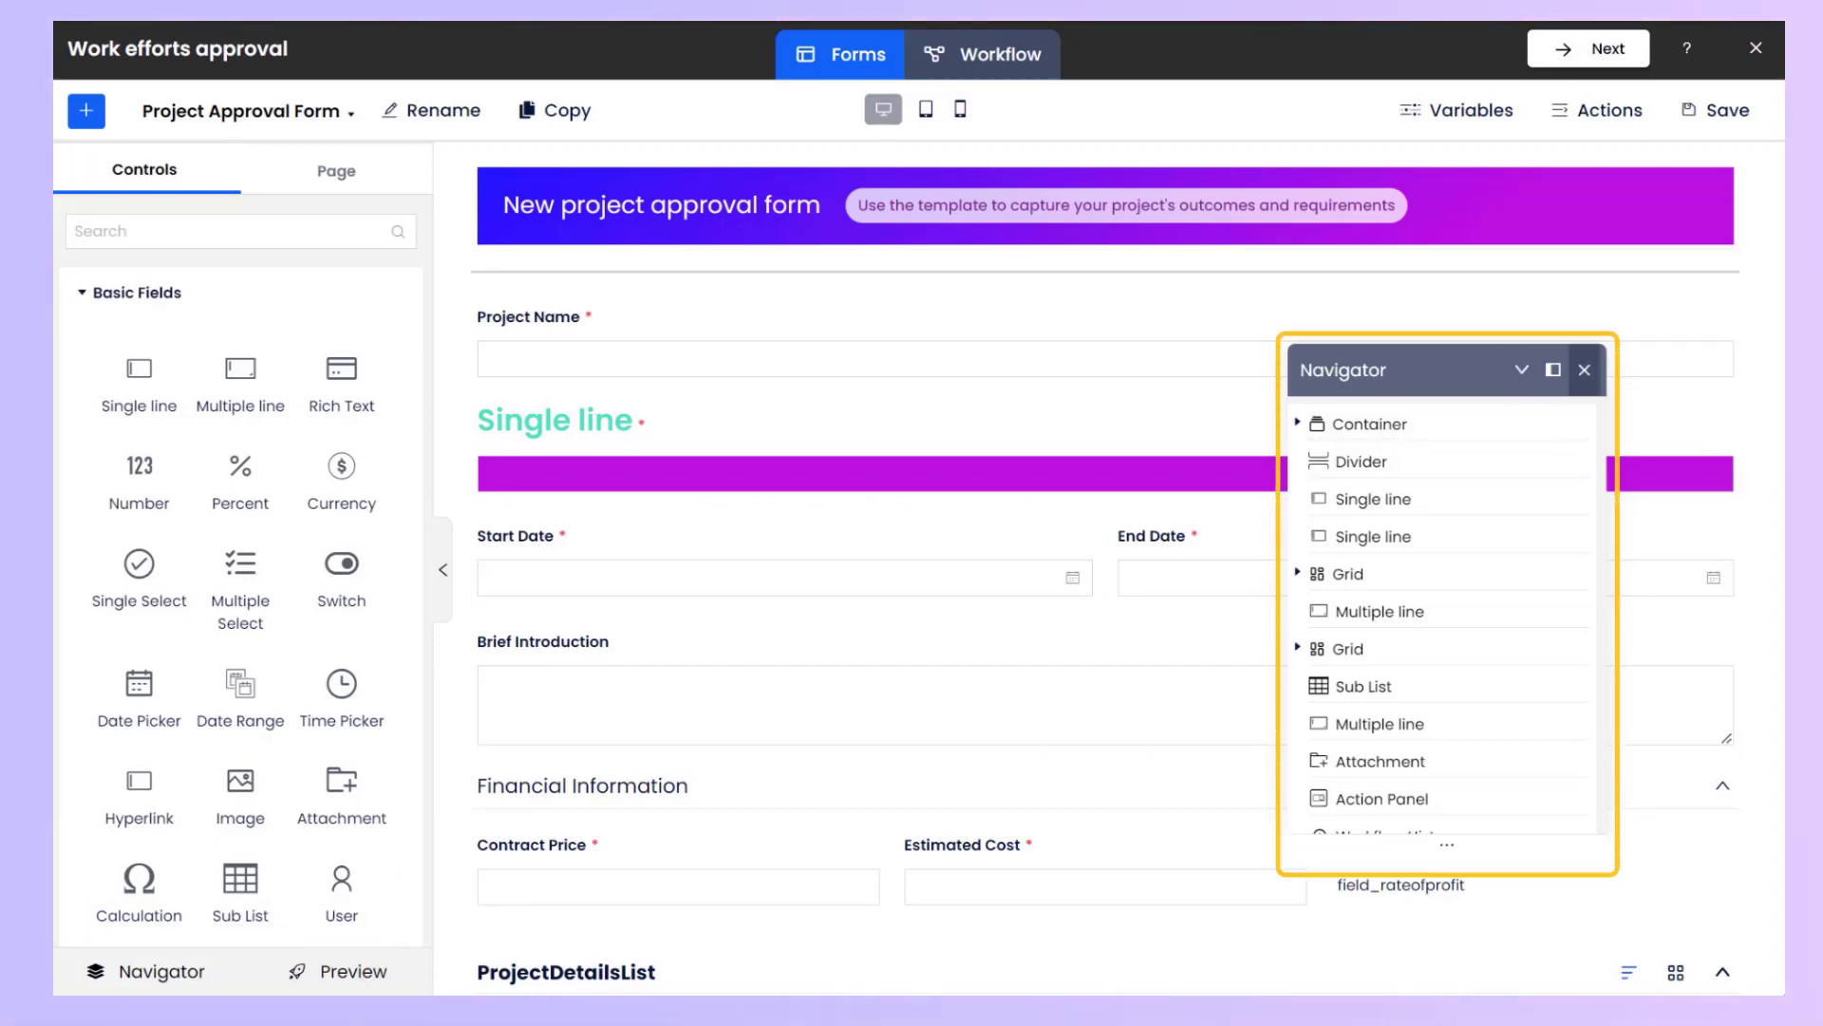
left_click(1584, 369)
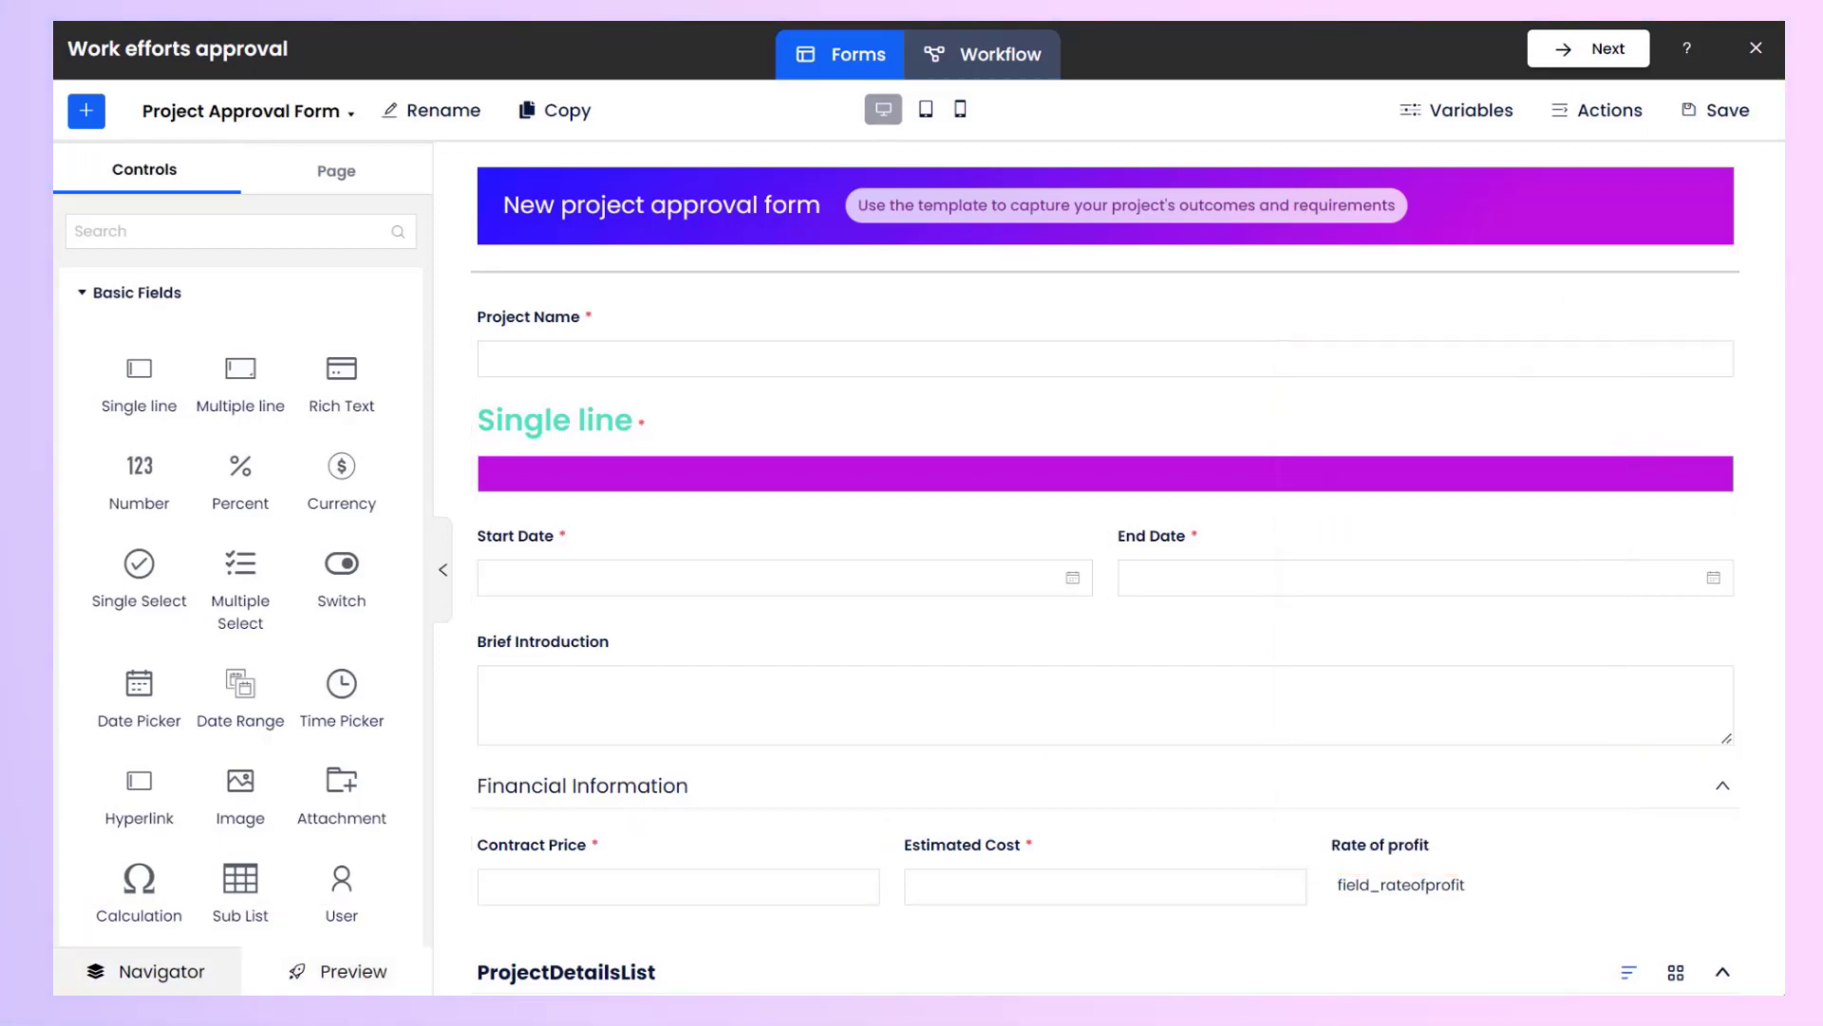
left_click(339, 971)
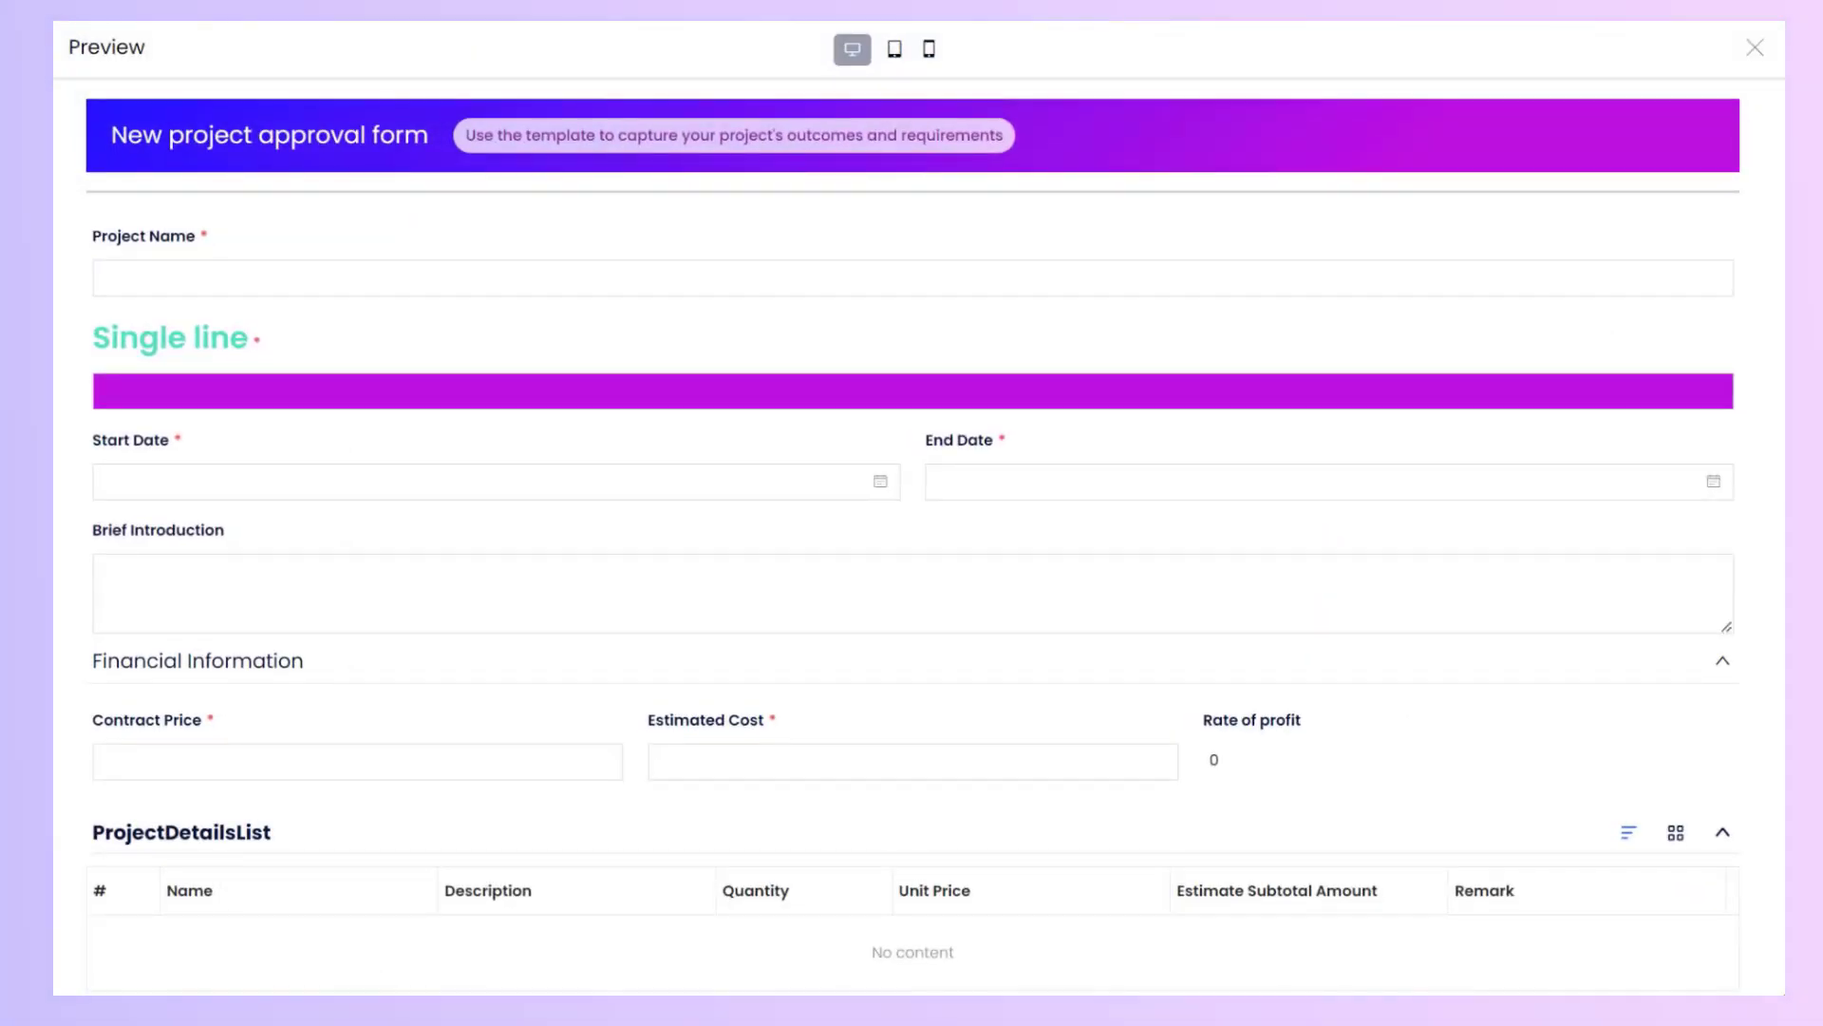
left_click(1755, 48)
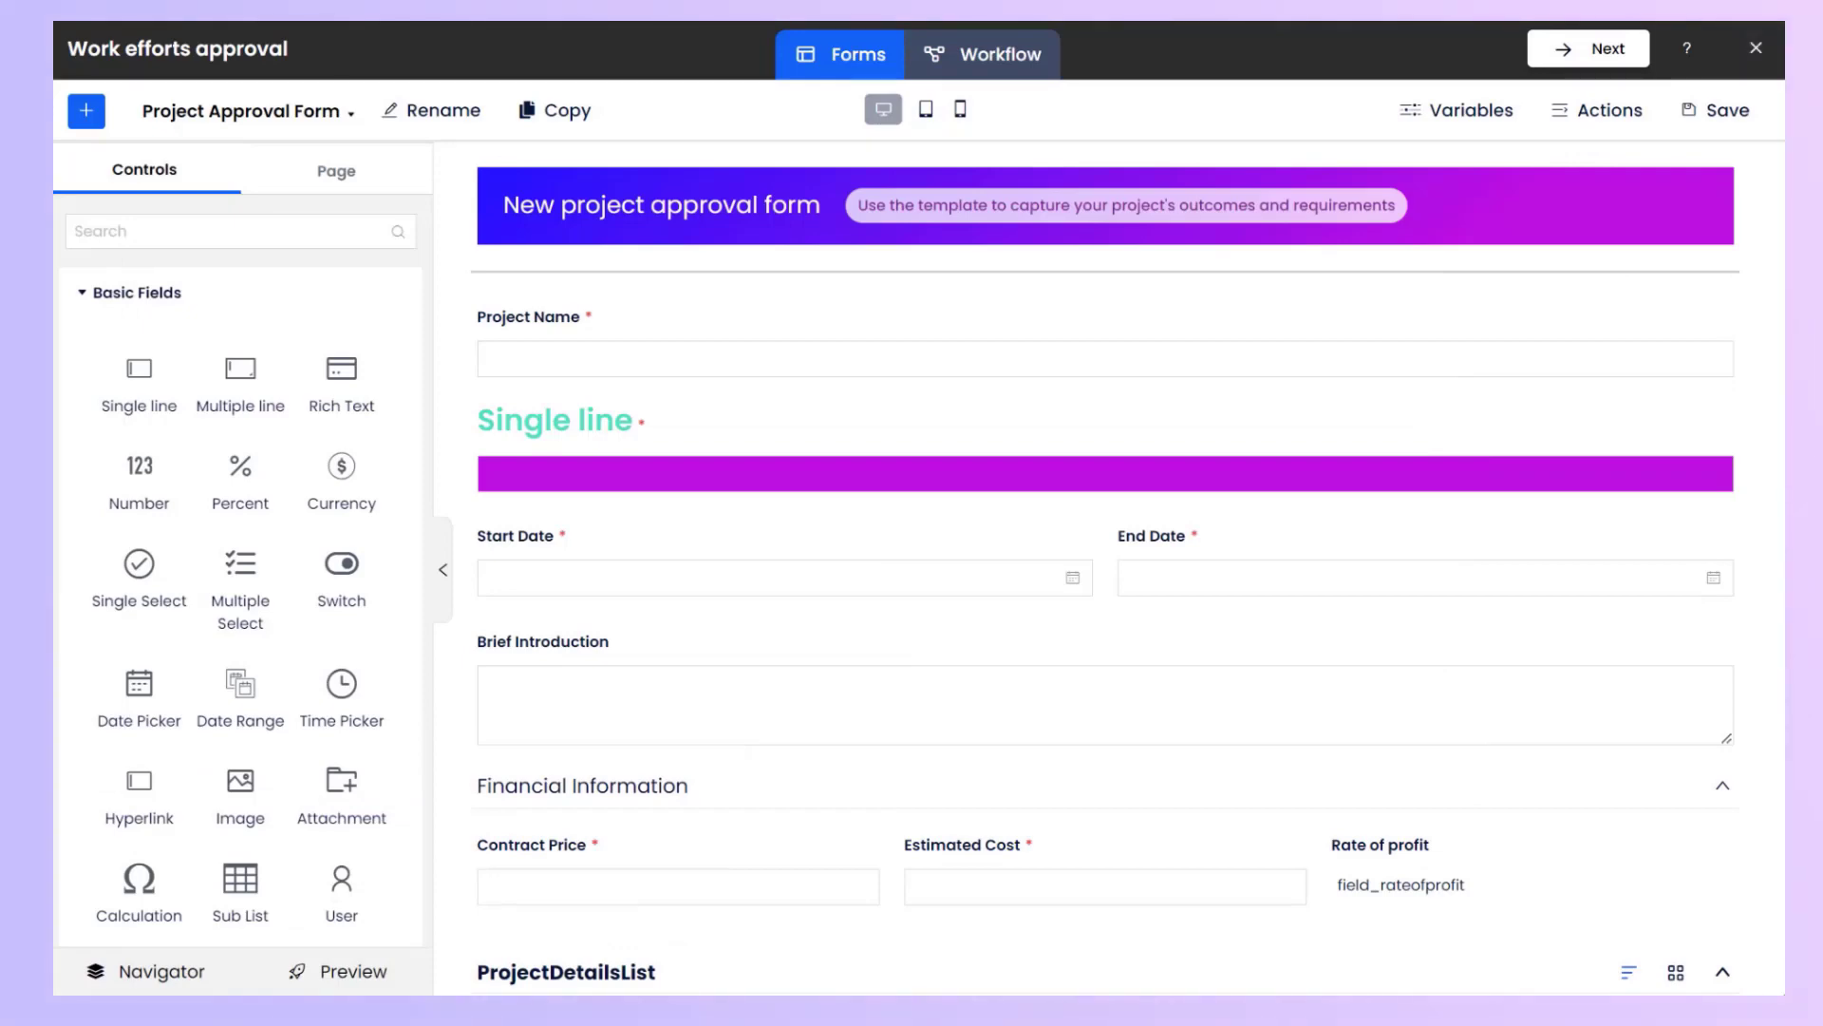
View the form in the tablet and mobile layouts, then return to the desktop view.
left_click(925, 109)
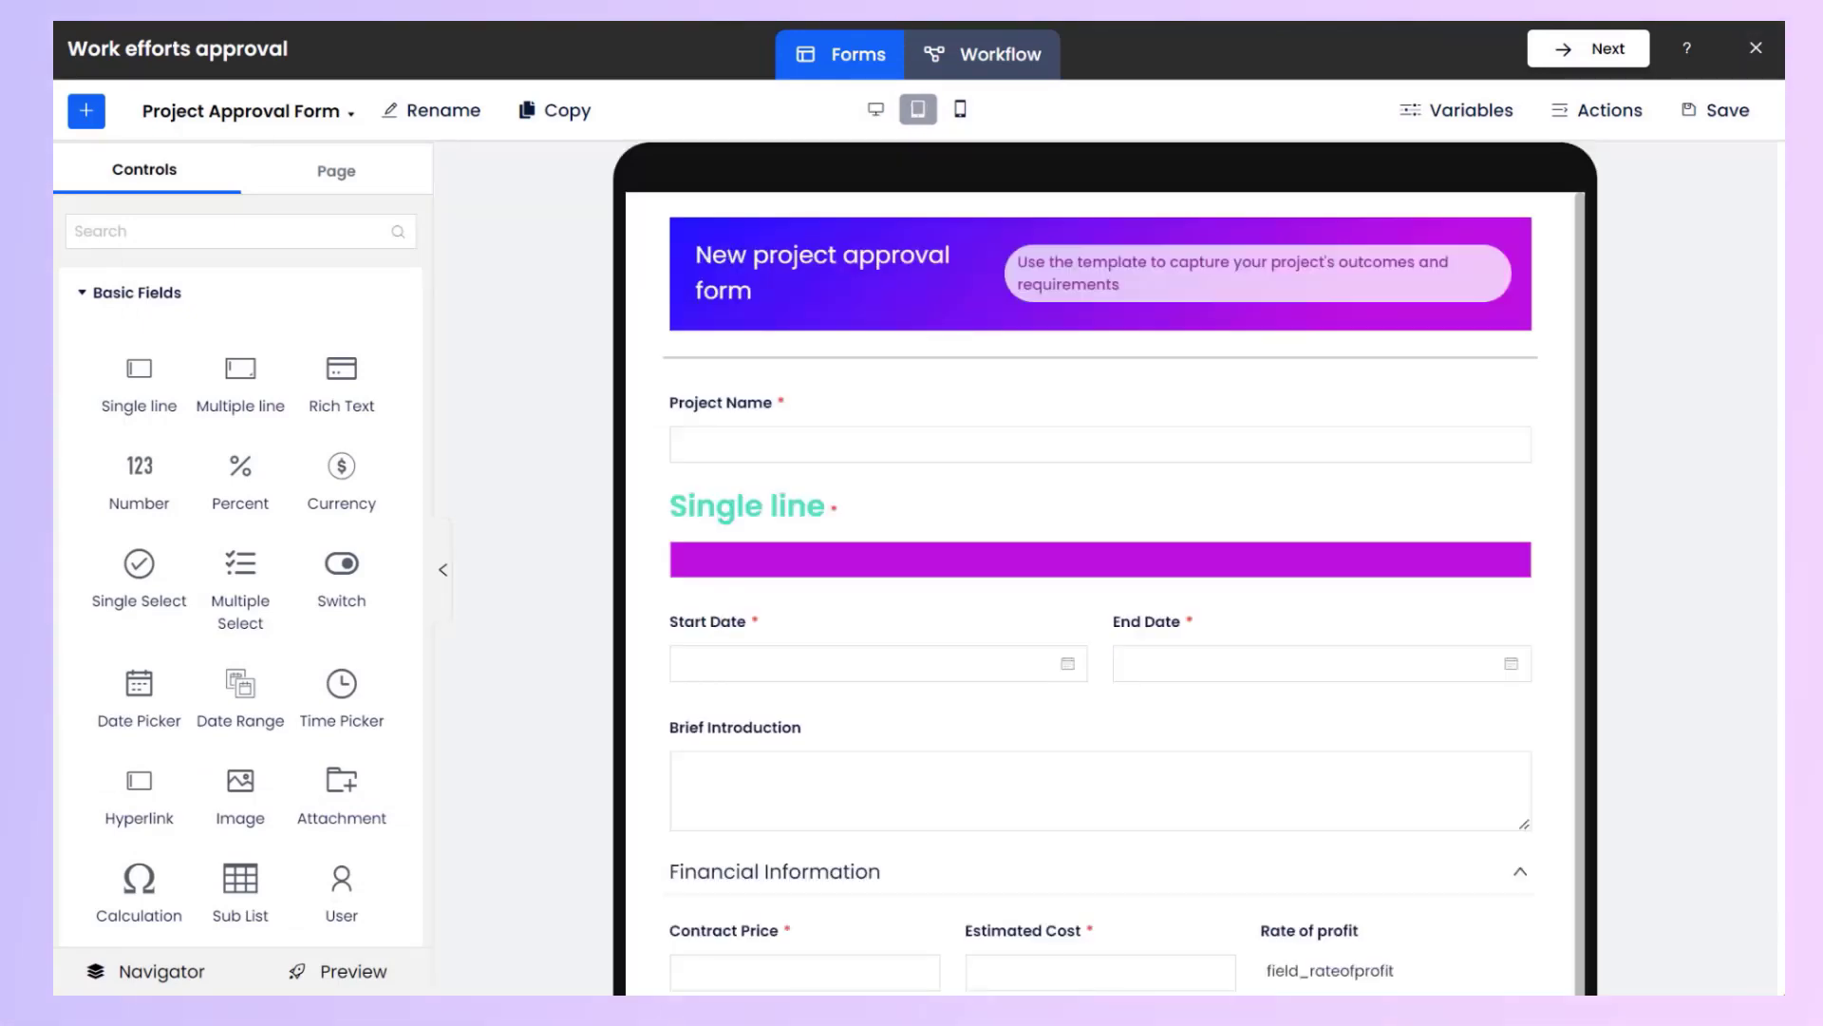
scroll(1102, 589, "down", 5)
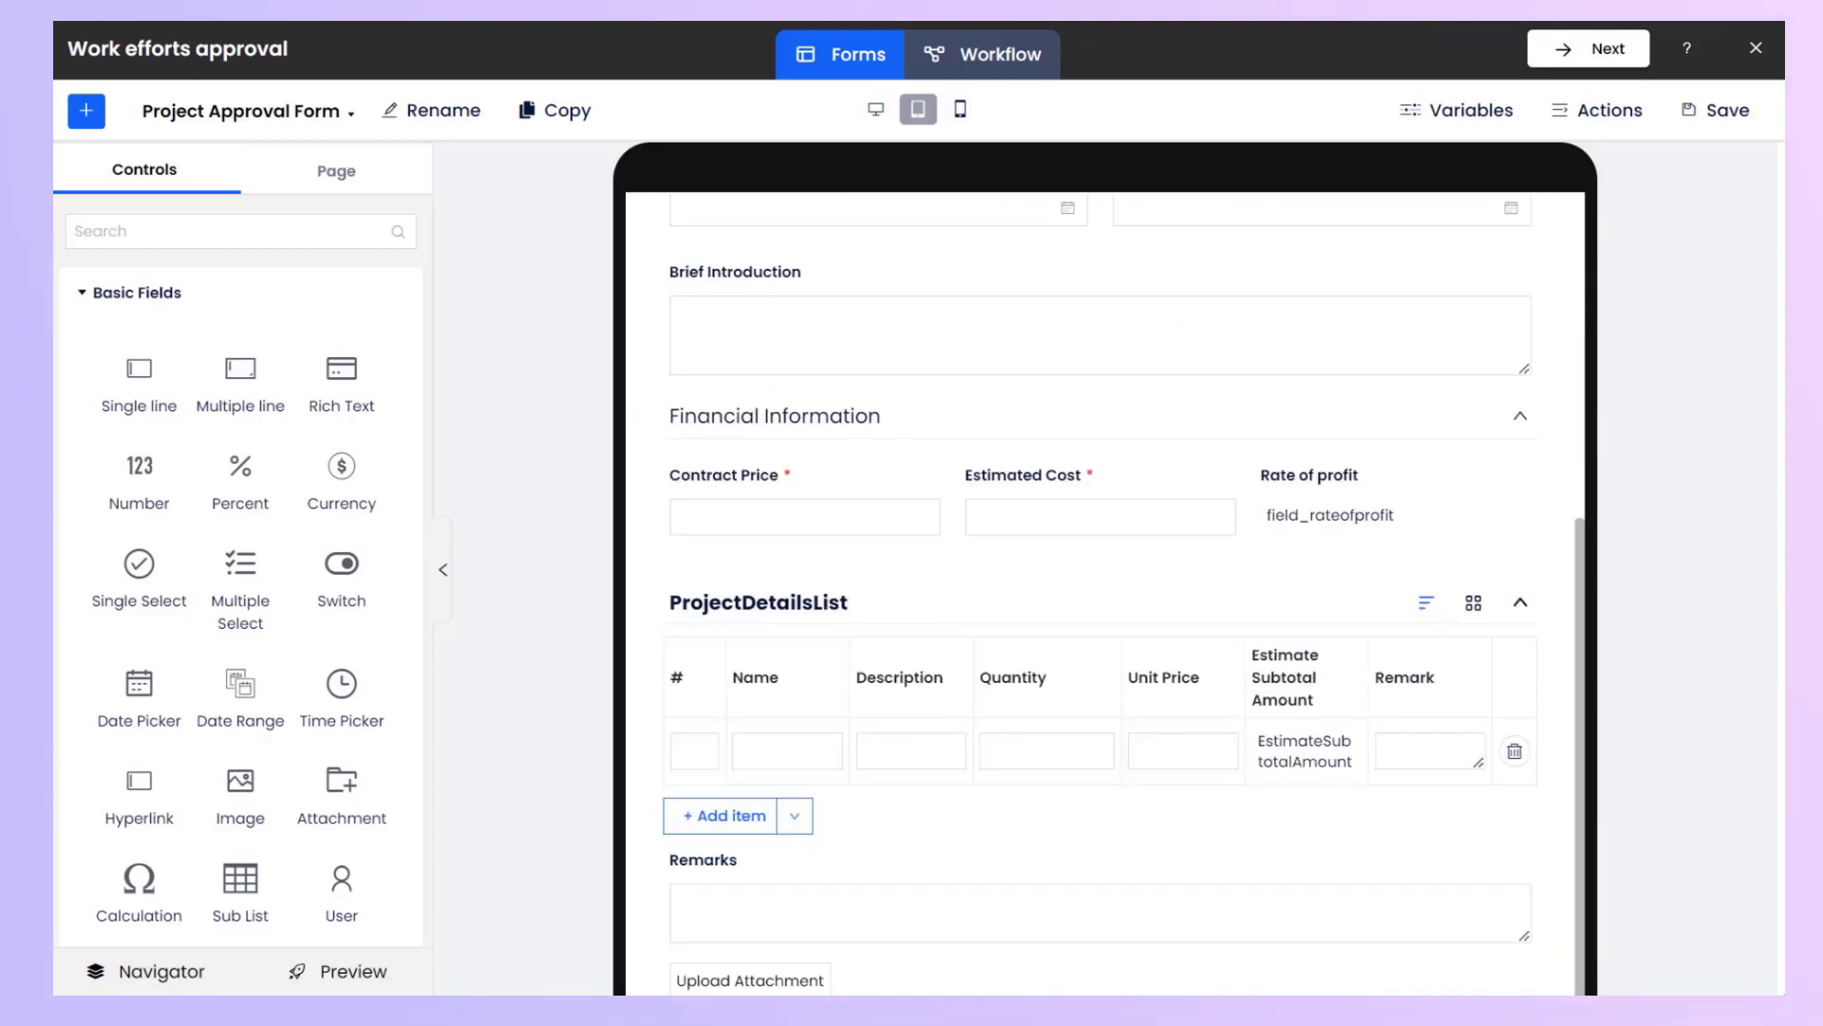
scroll(1102, 569, "down", 5)
scroll(1102, 569, "up", 5)
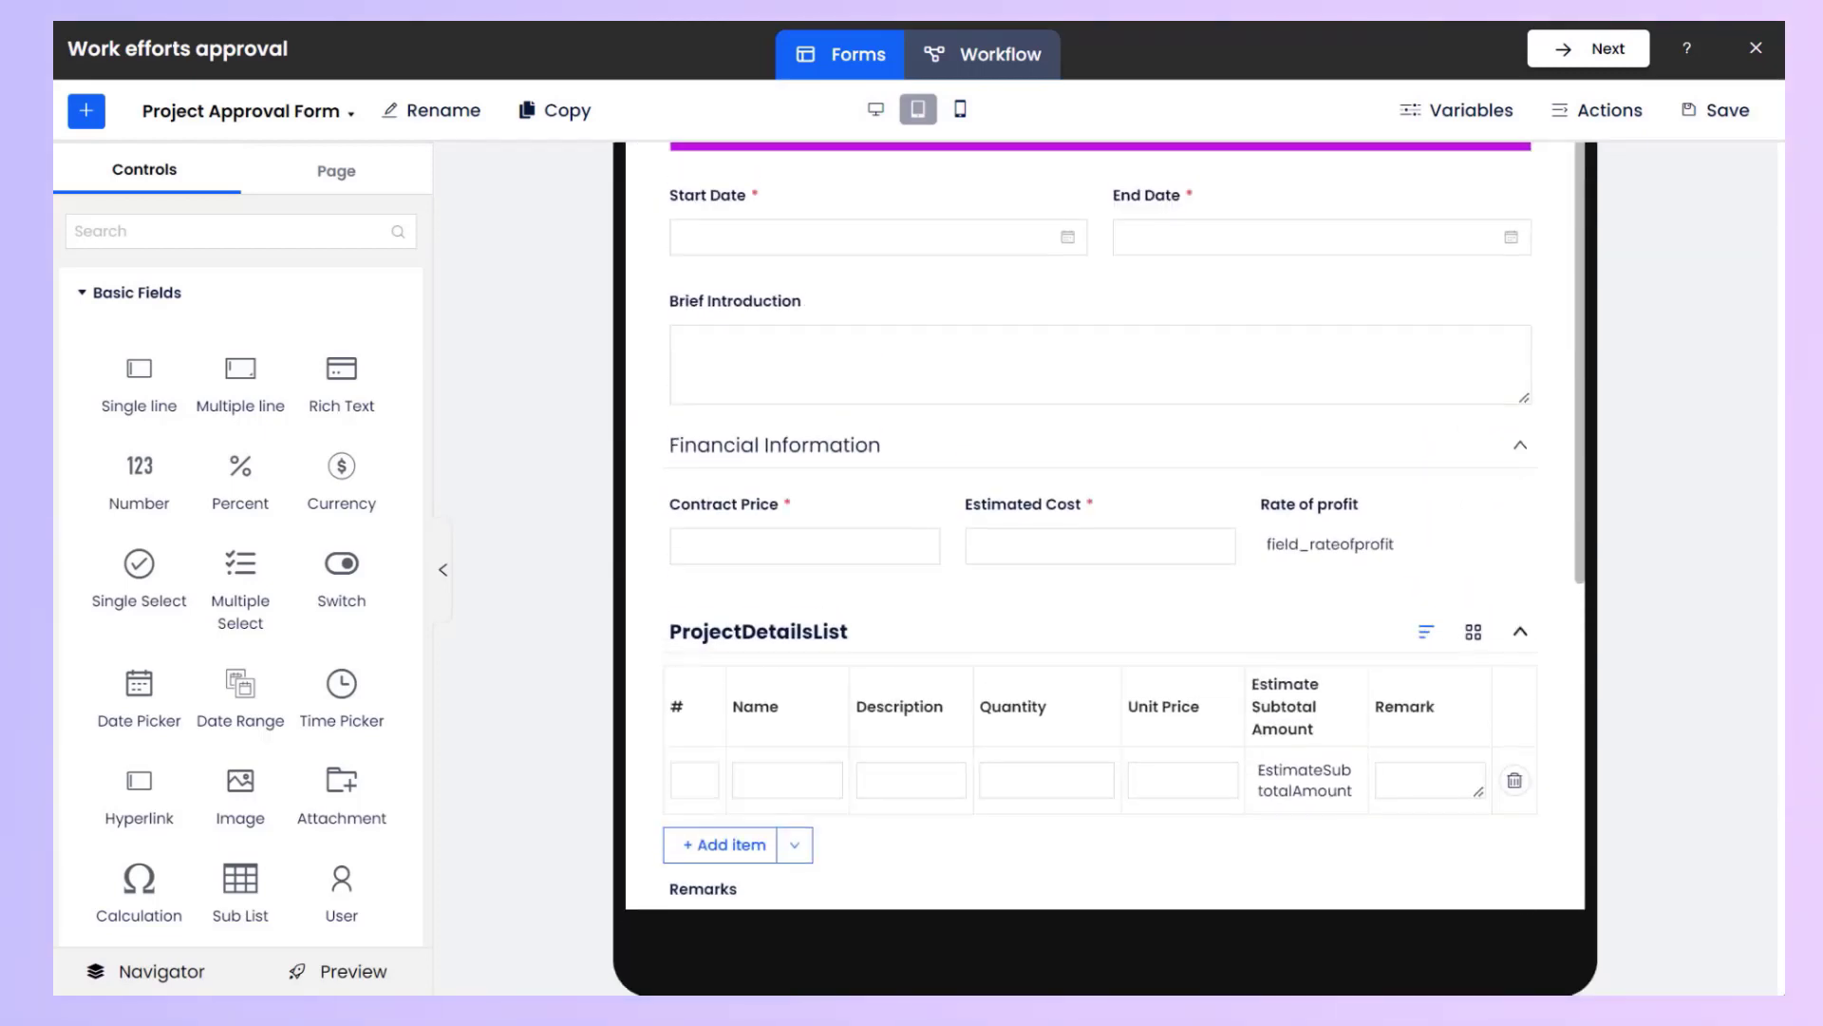
scroll(1101, 570, "up", 5)
left_click(960, 109)
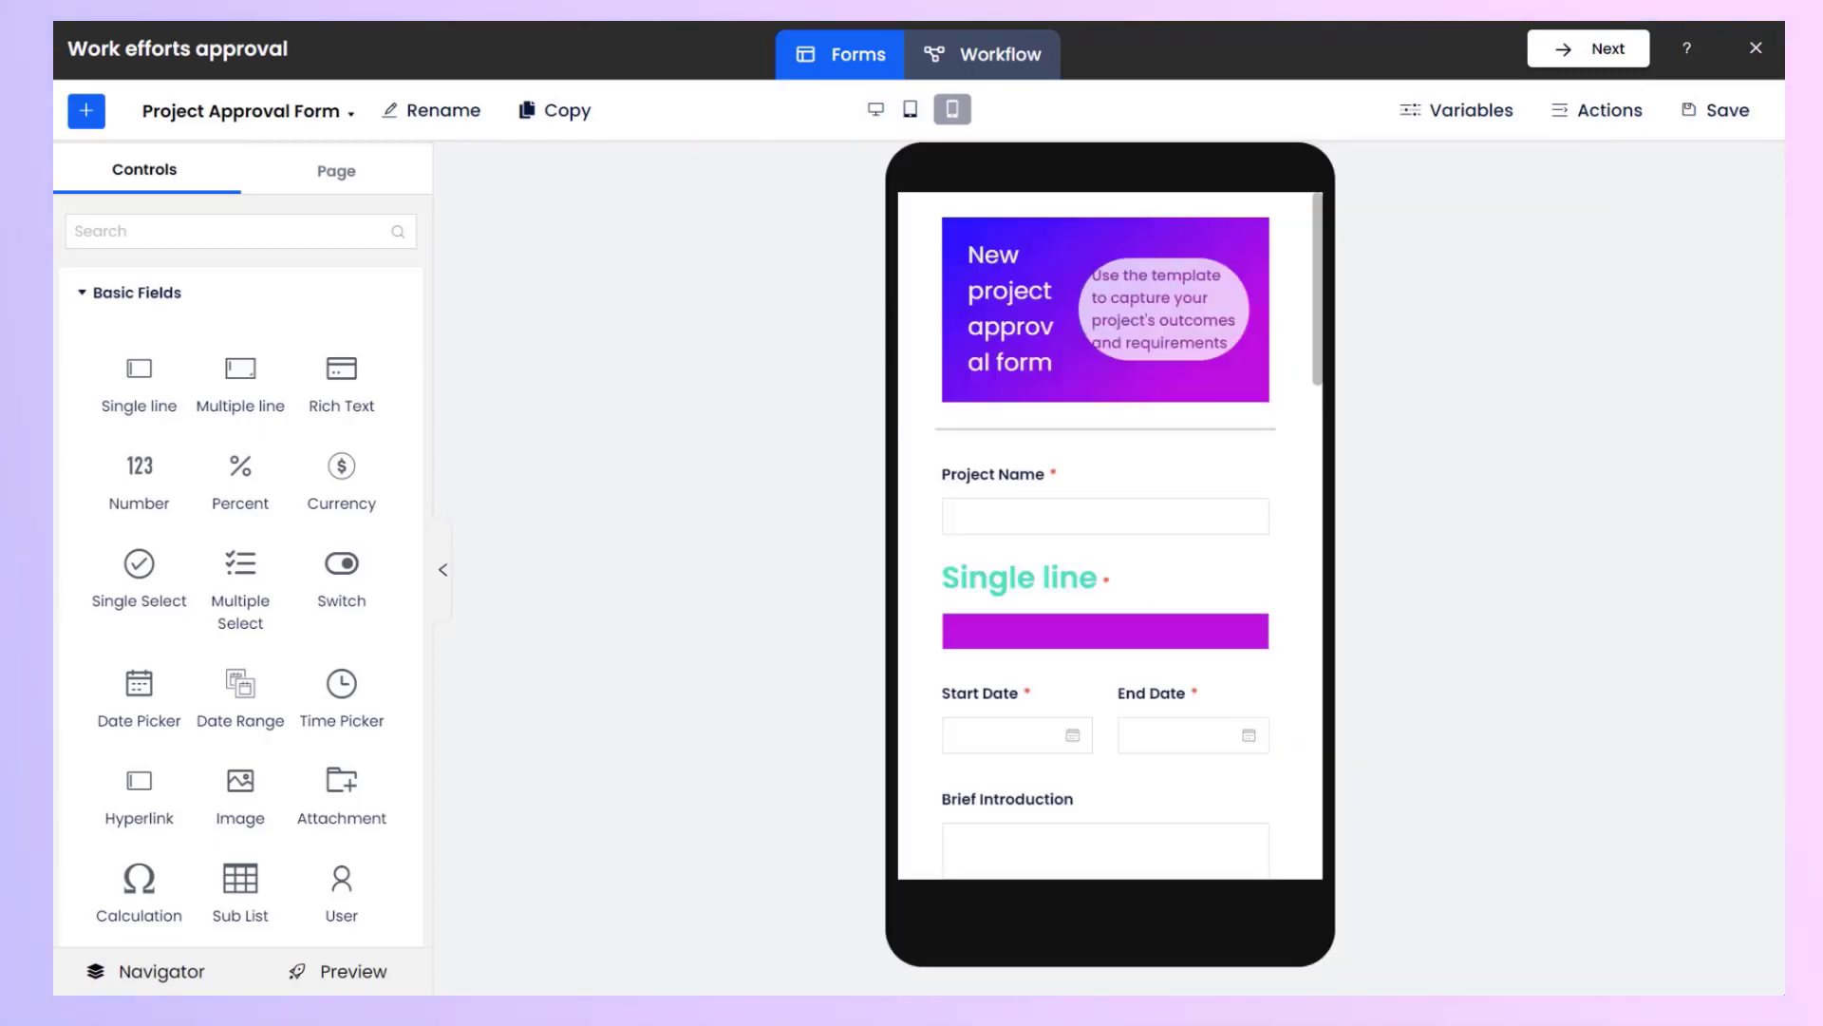
scroll(1109, 551, "down", 10)
scroll(1110, 551, "down", 3)
scroll(1109, 551, "up", 10)
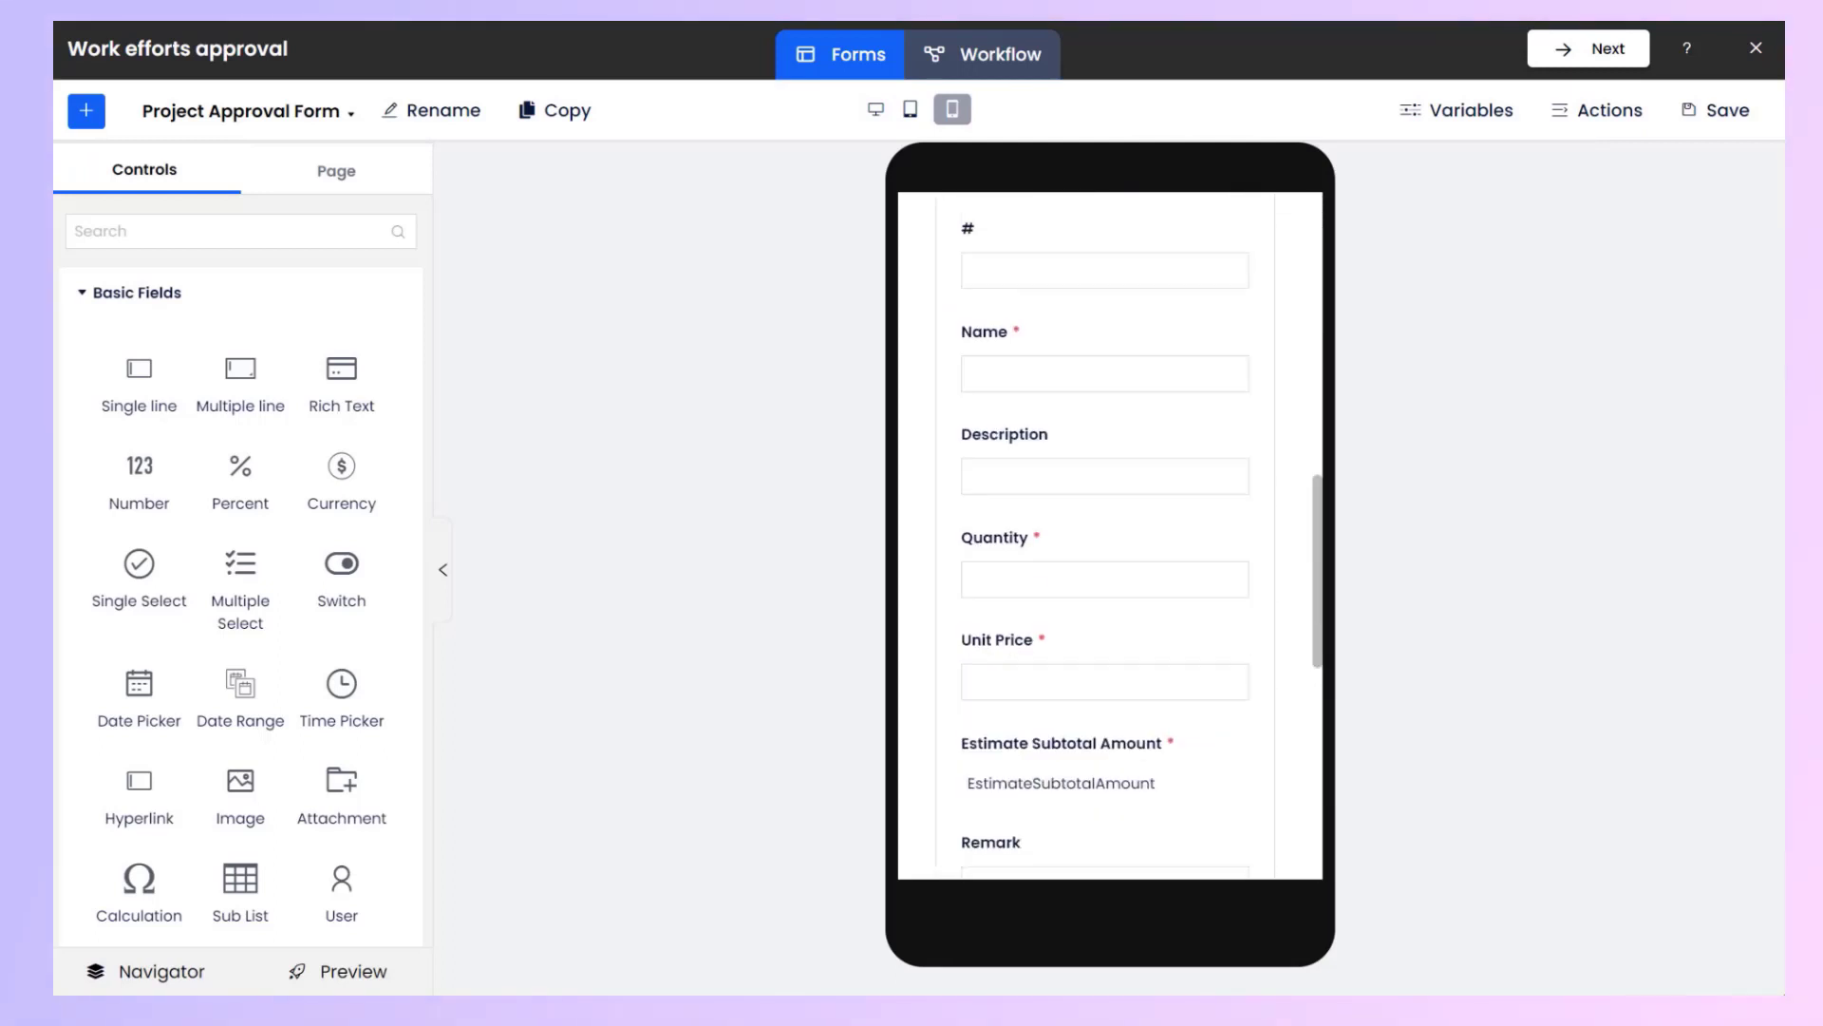
left_click(875, 109)
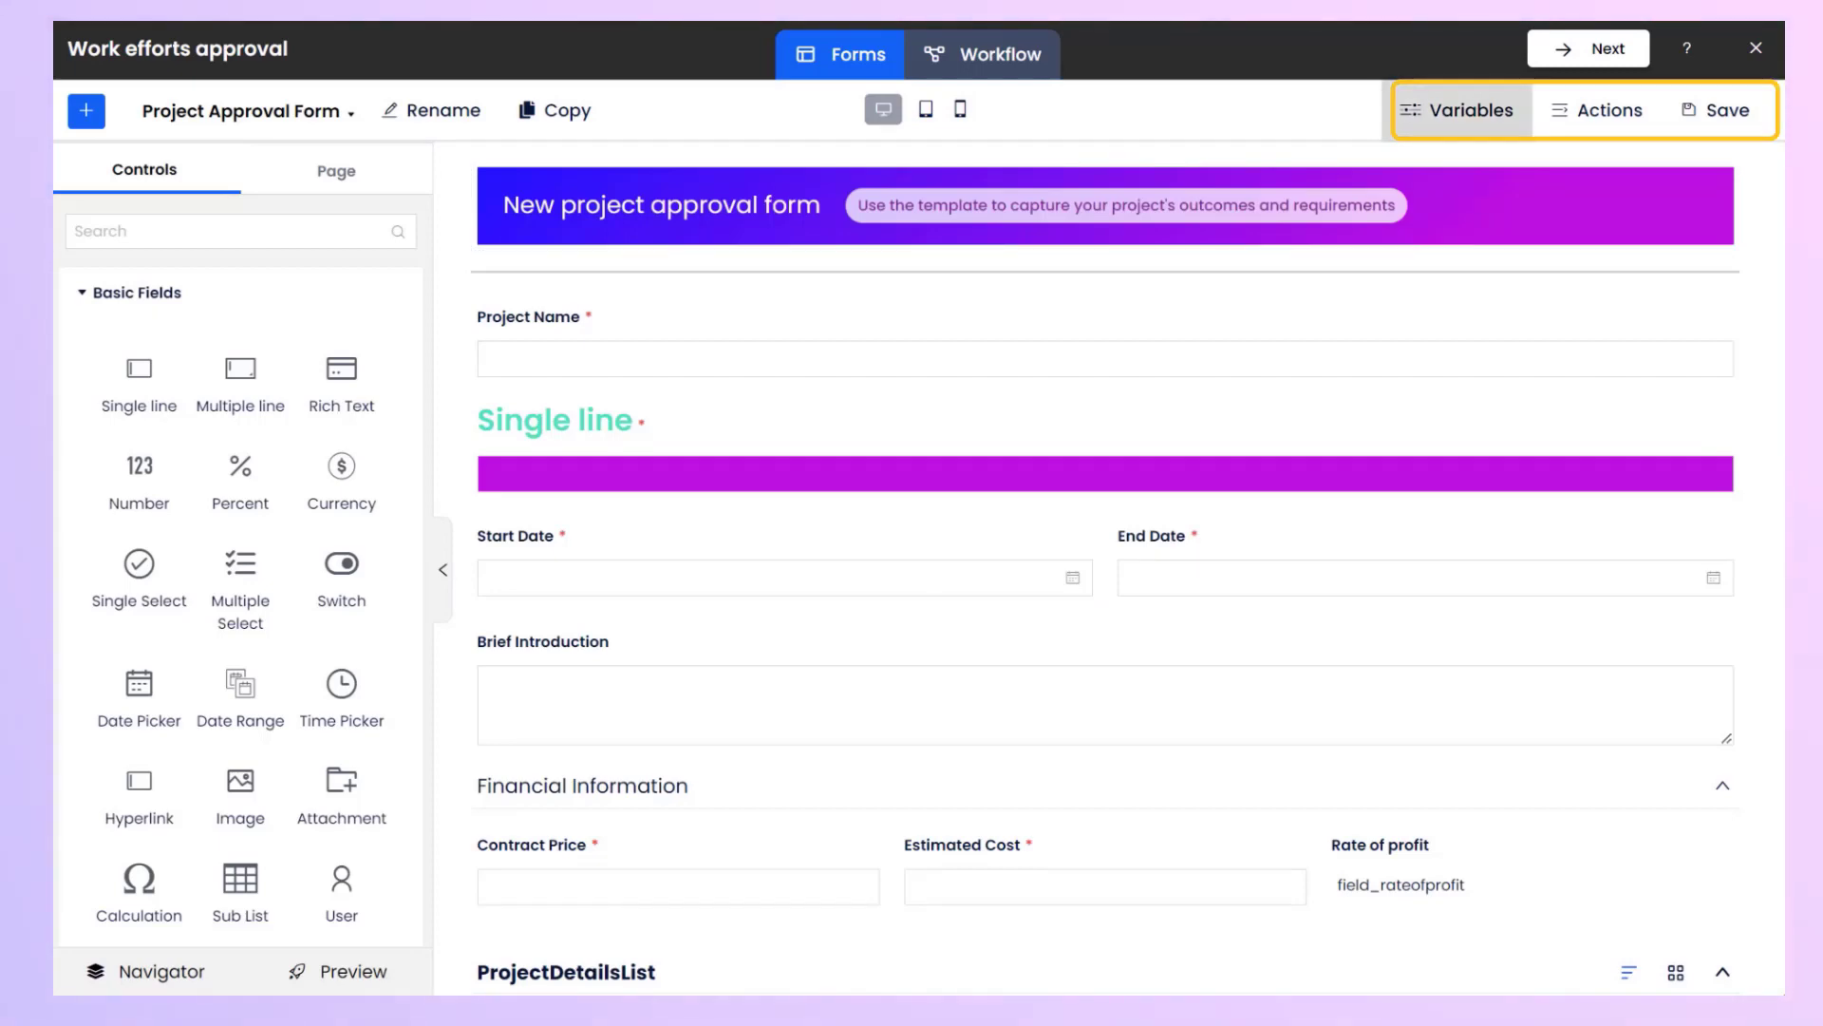
Review the form's Variables dialog and Actions panel, then save the form.
left_click(1458, 110)
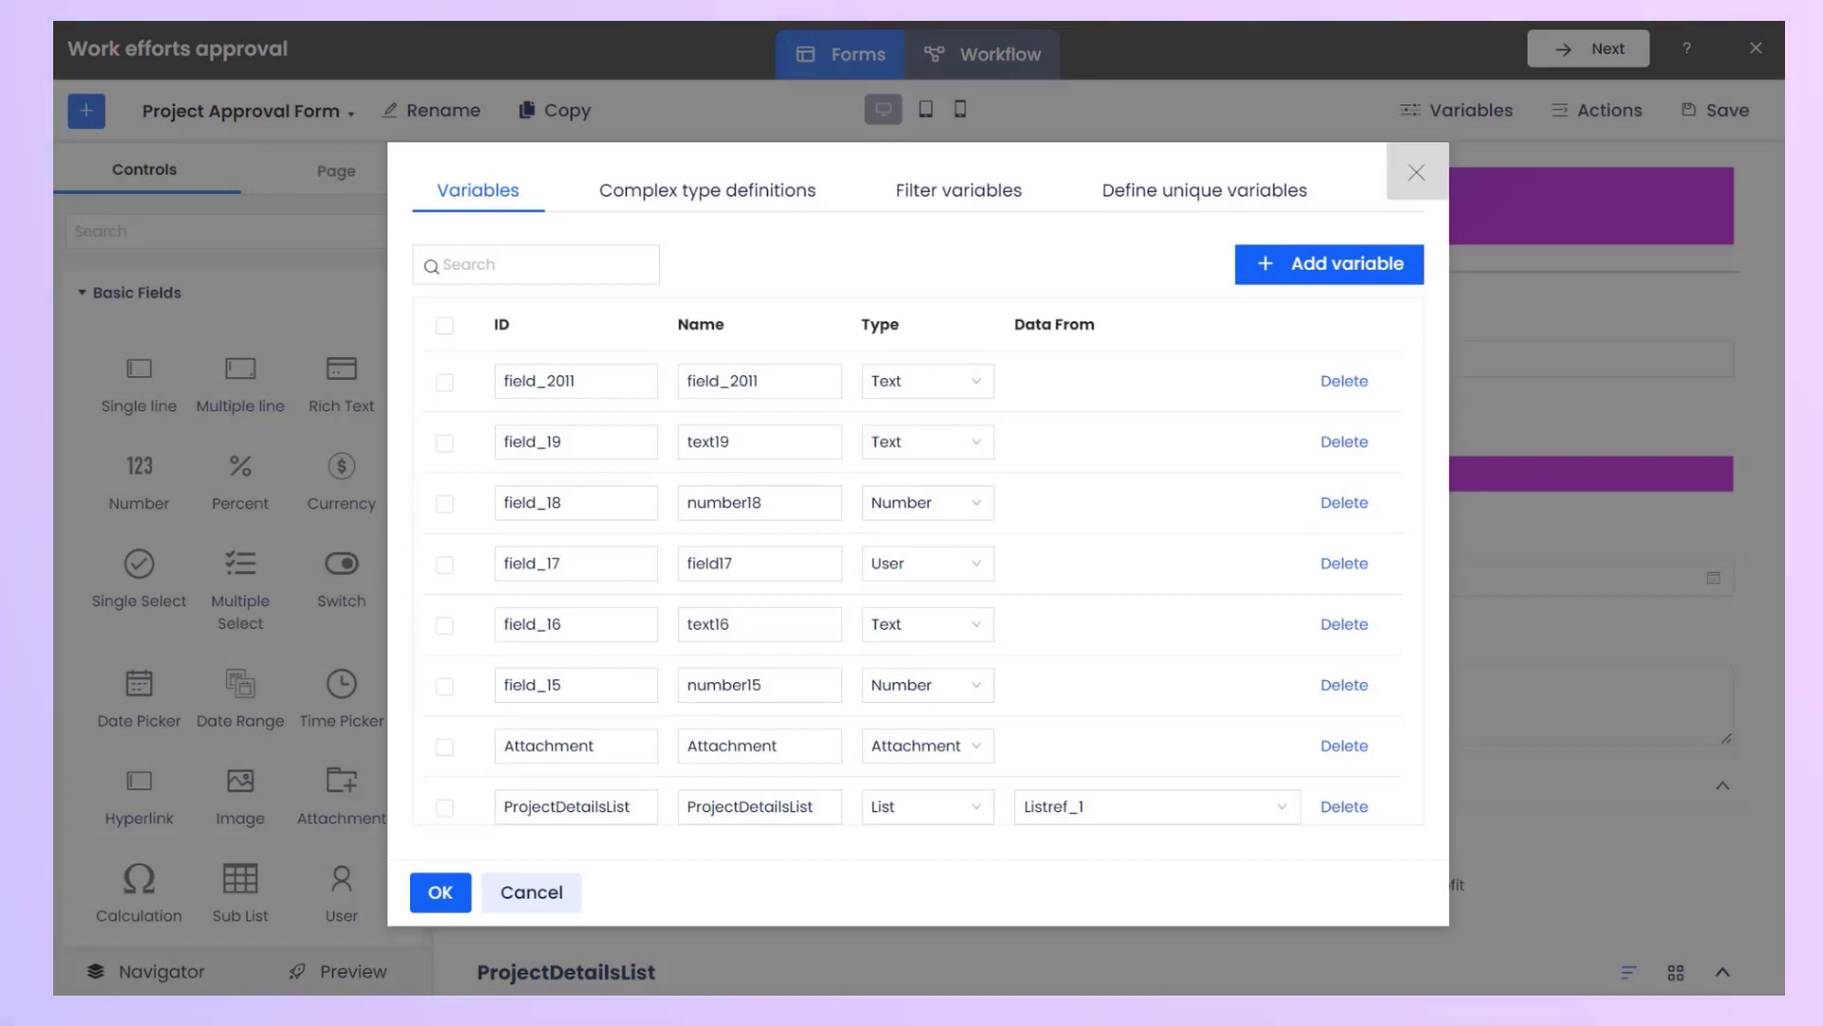
left_click(1417, 172)
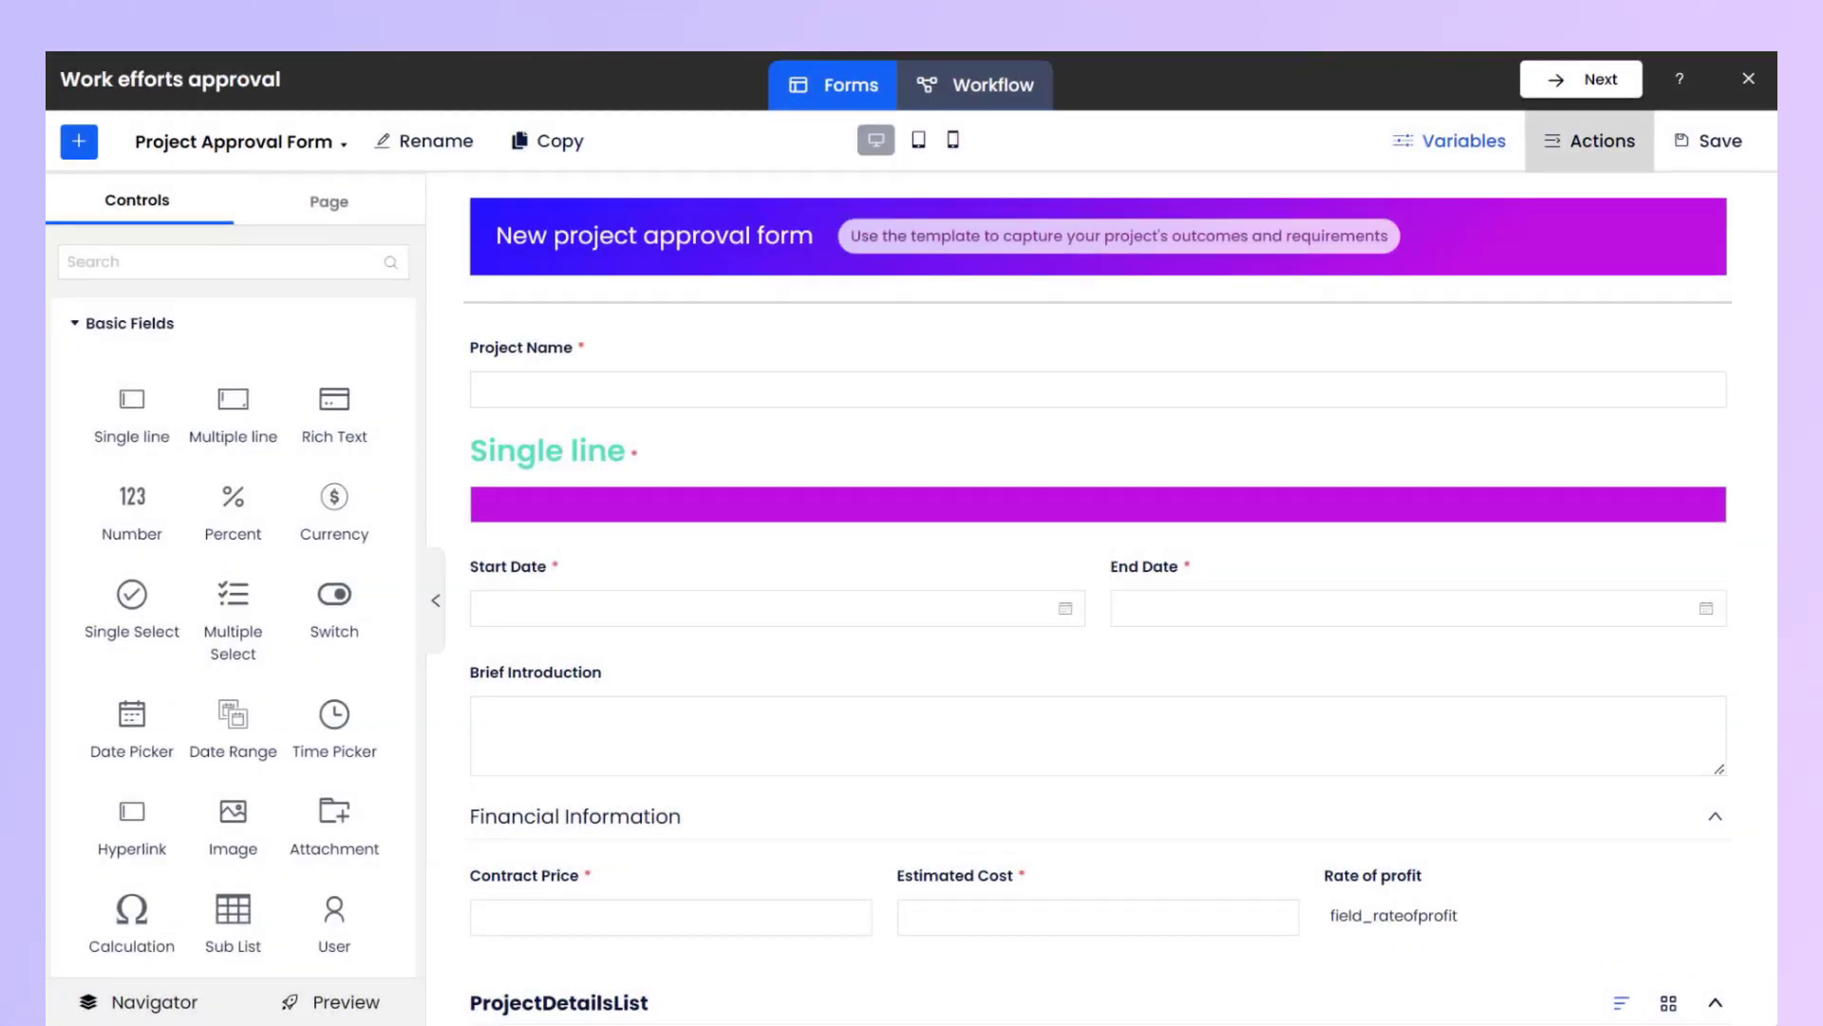
left_click(1597, 110)
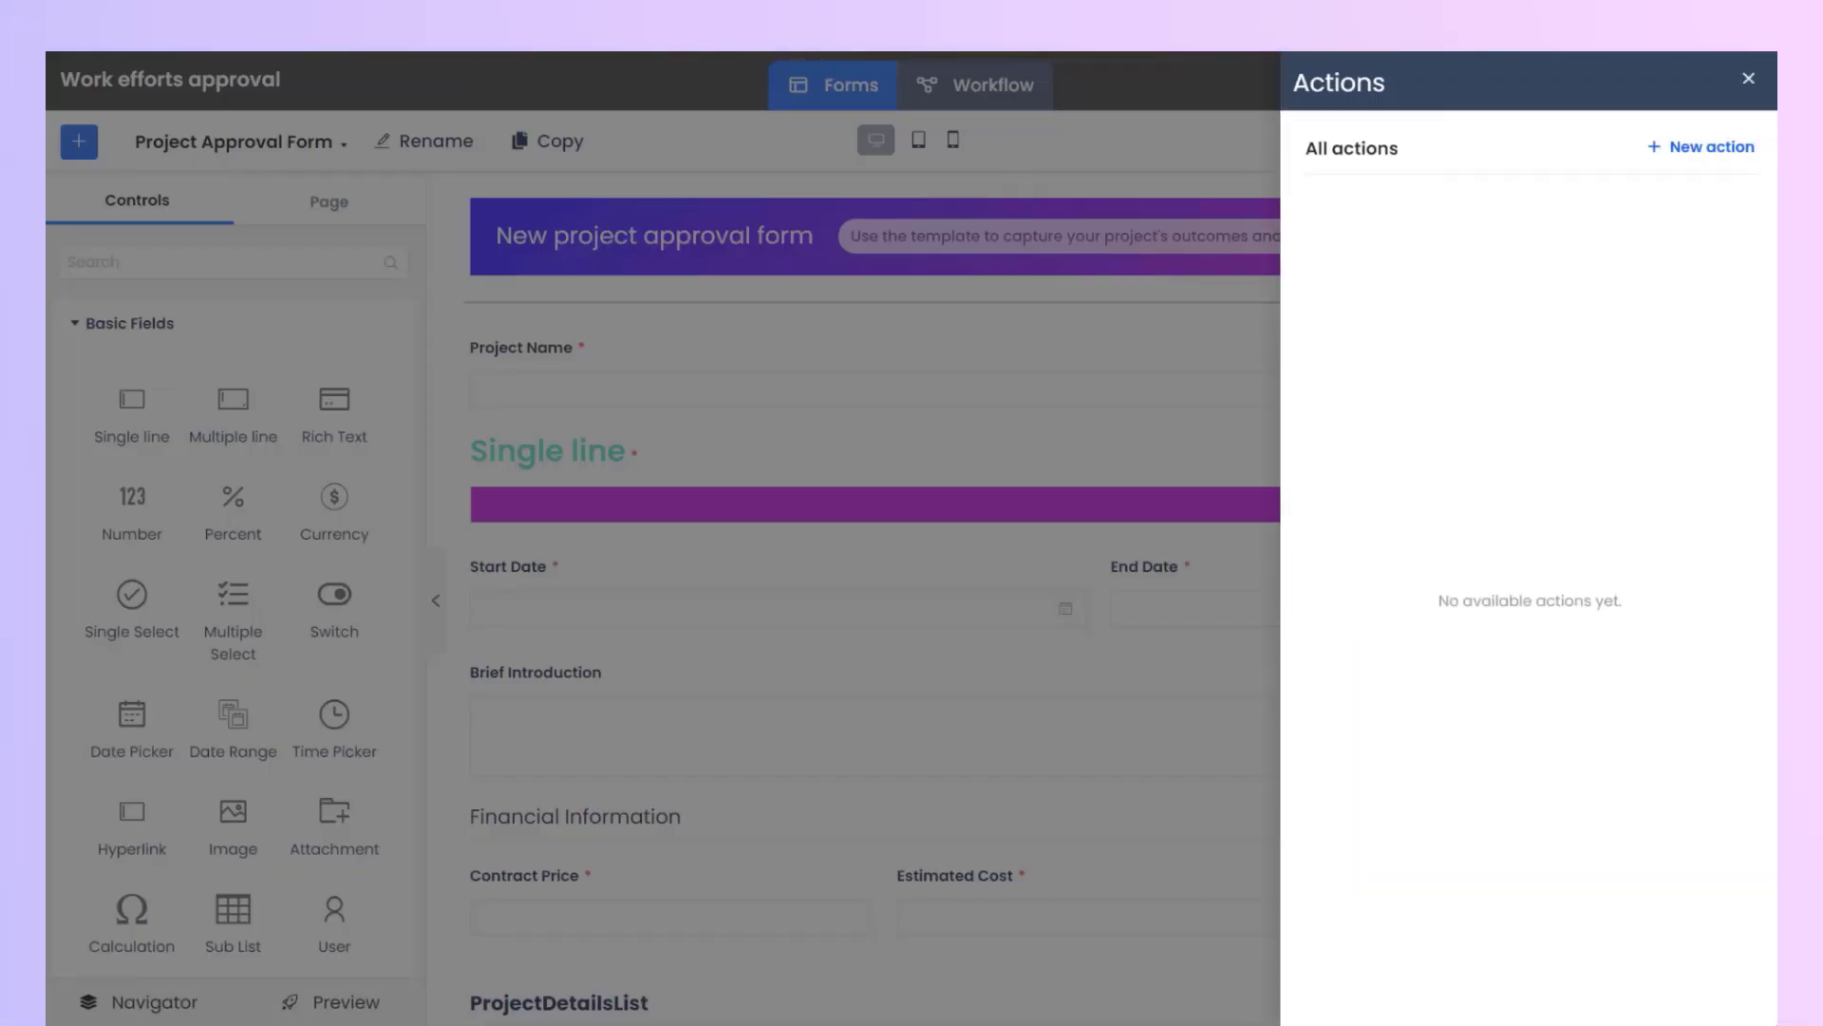
left_click(1748, 77)
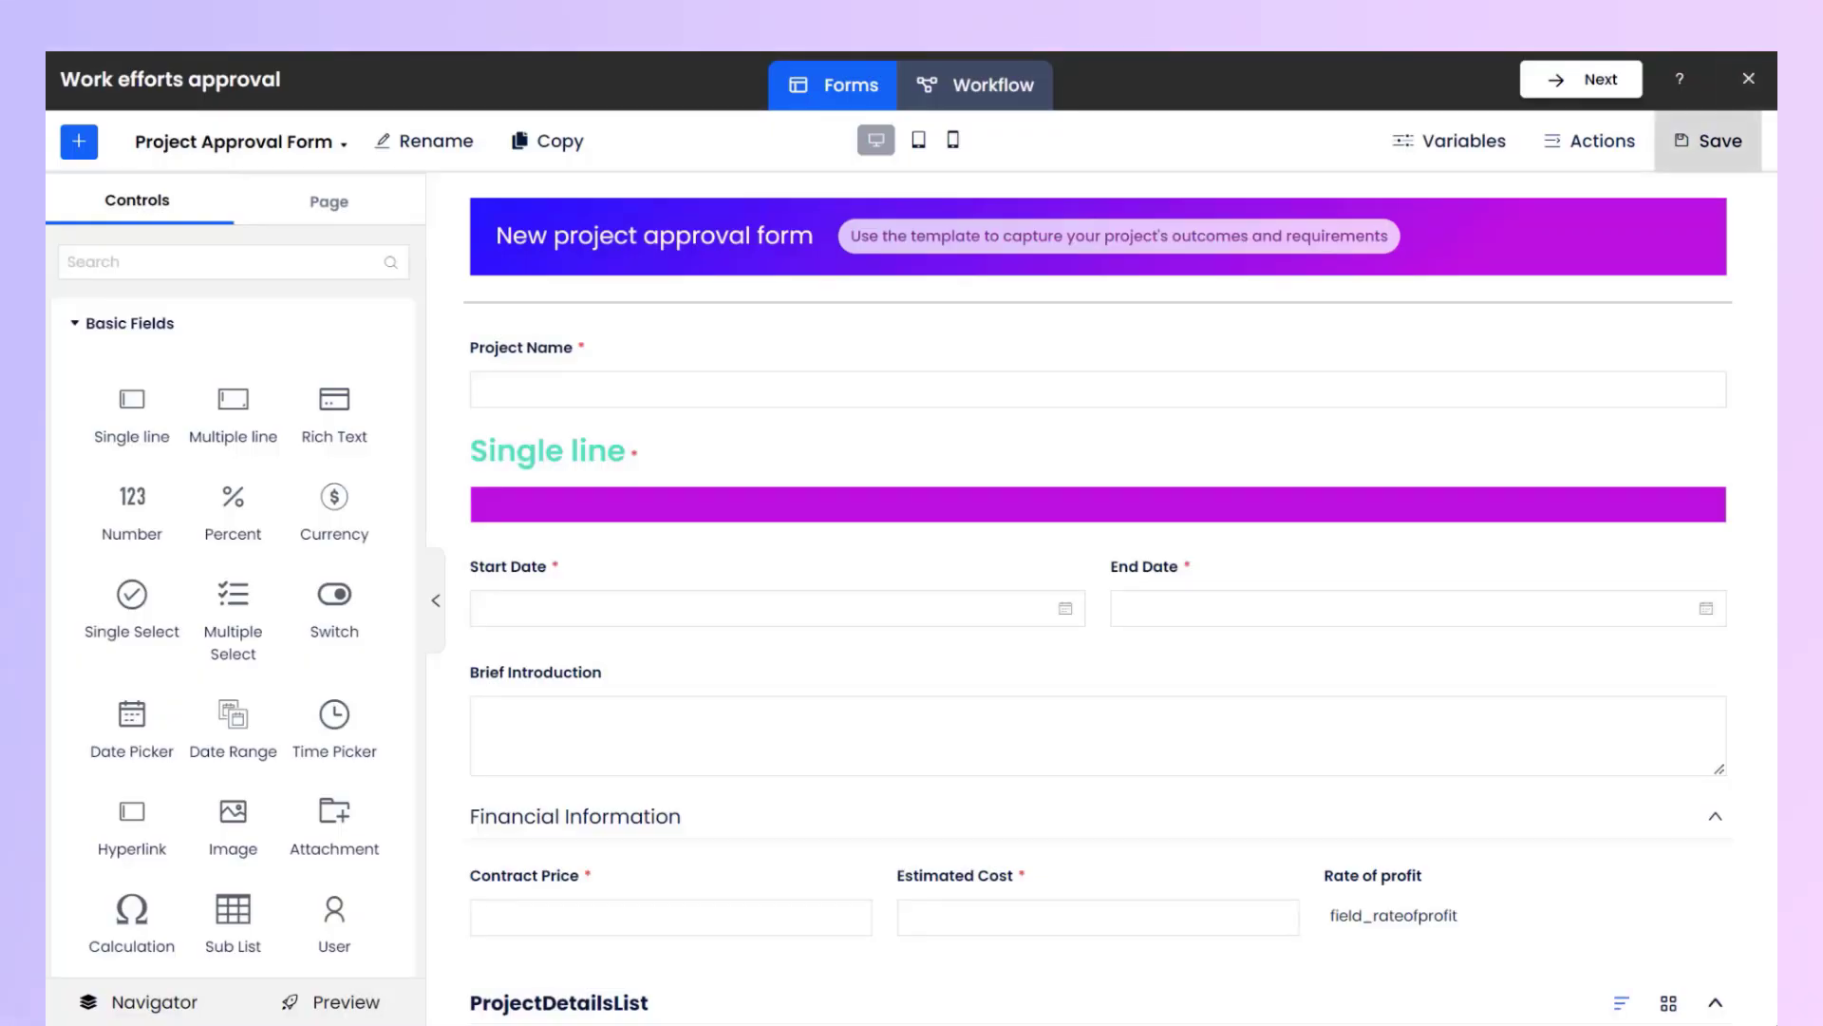
left_click(1708, 141)
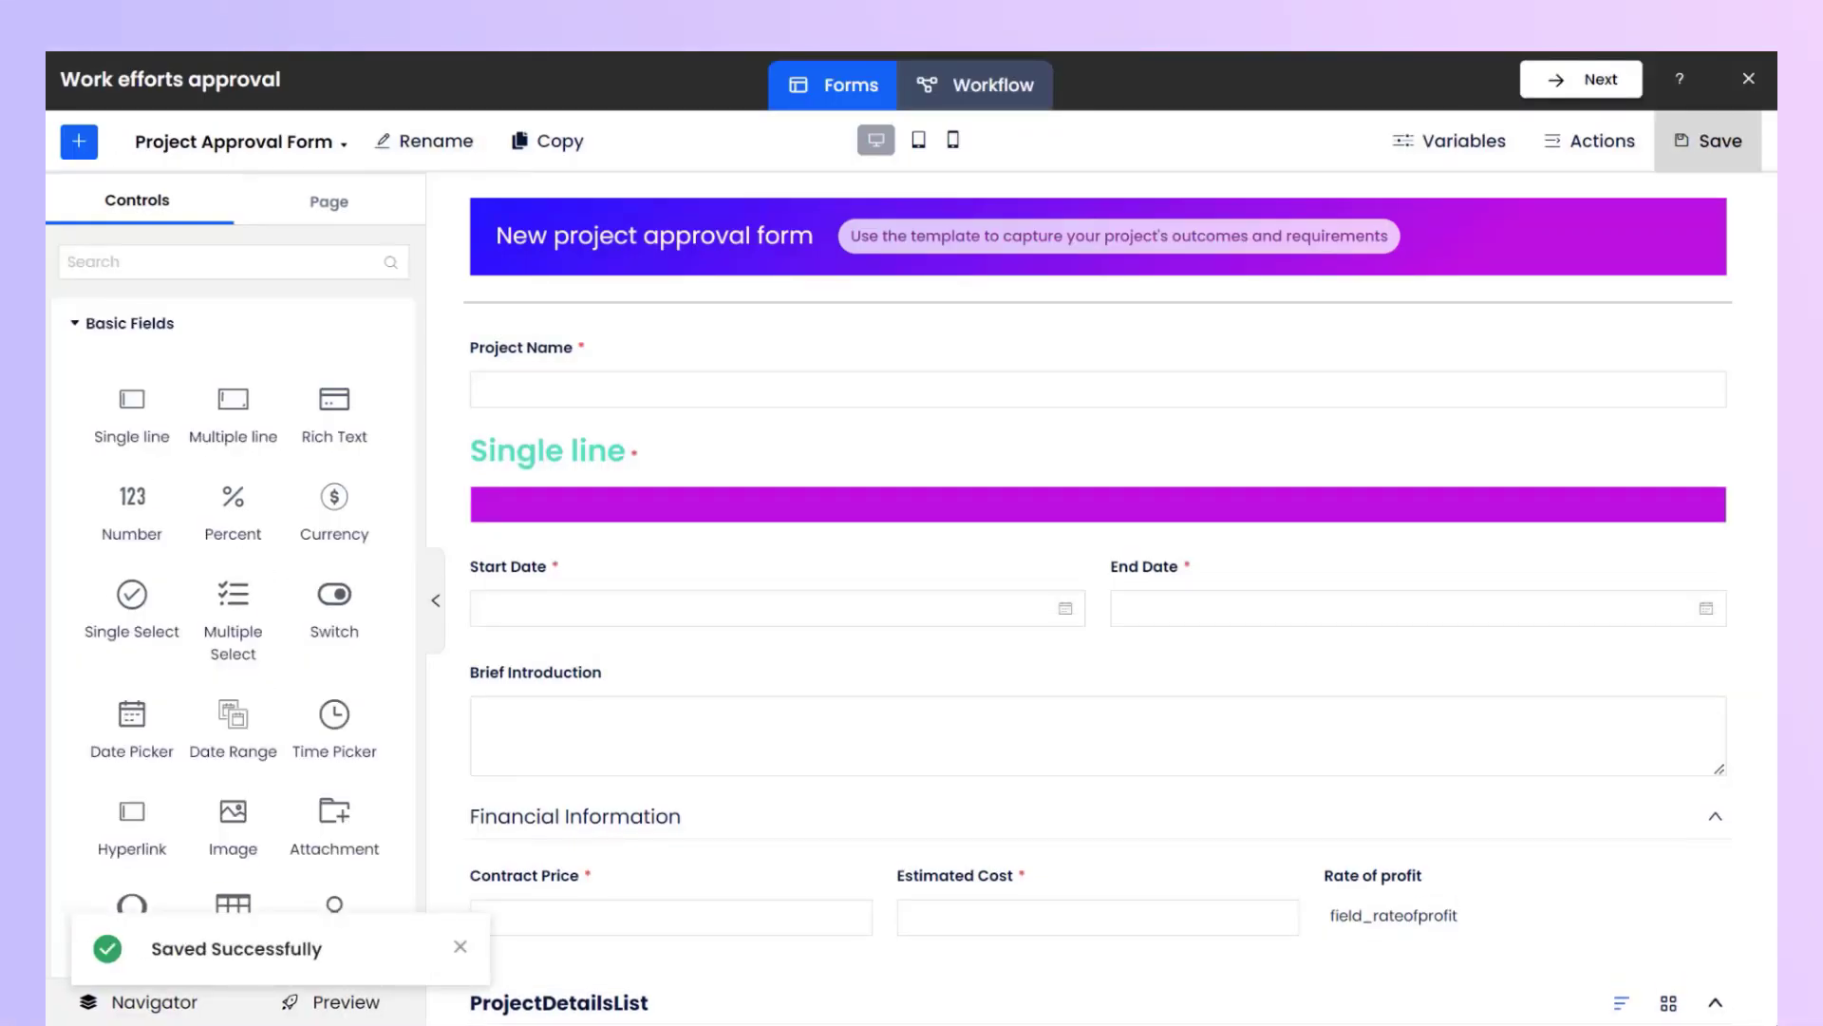